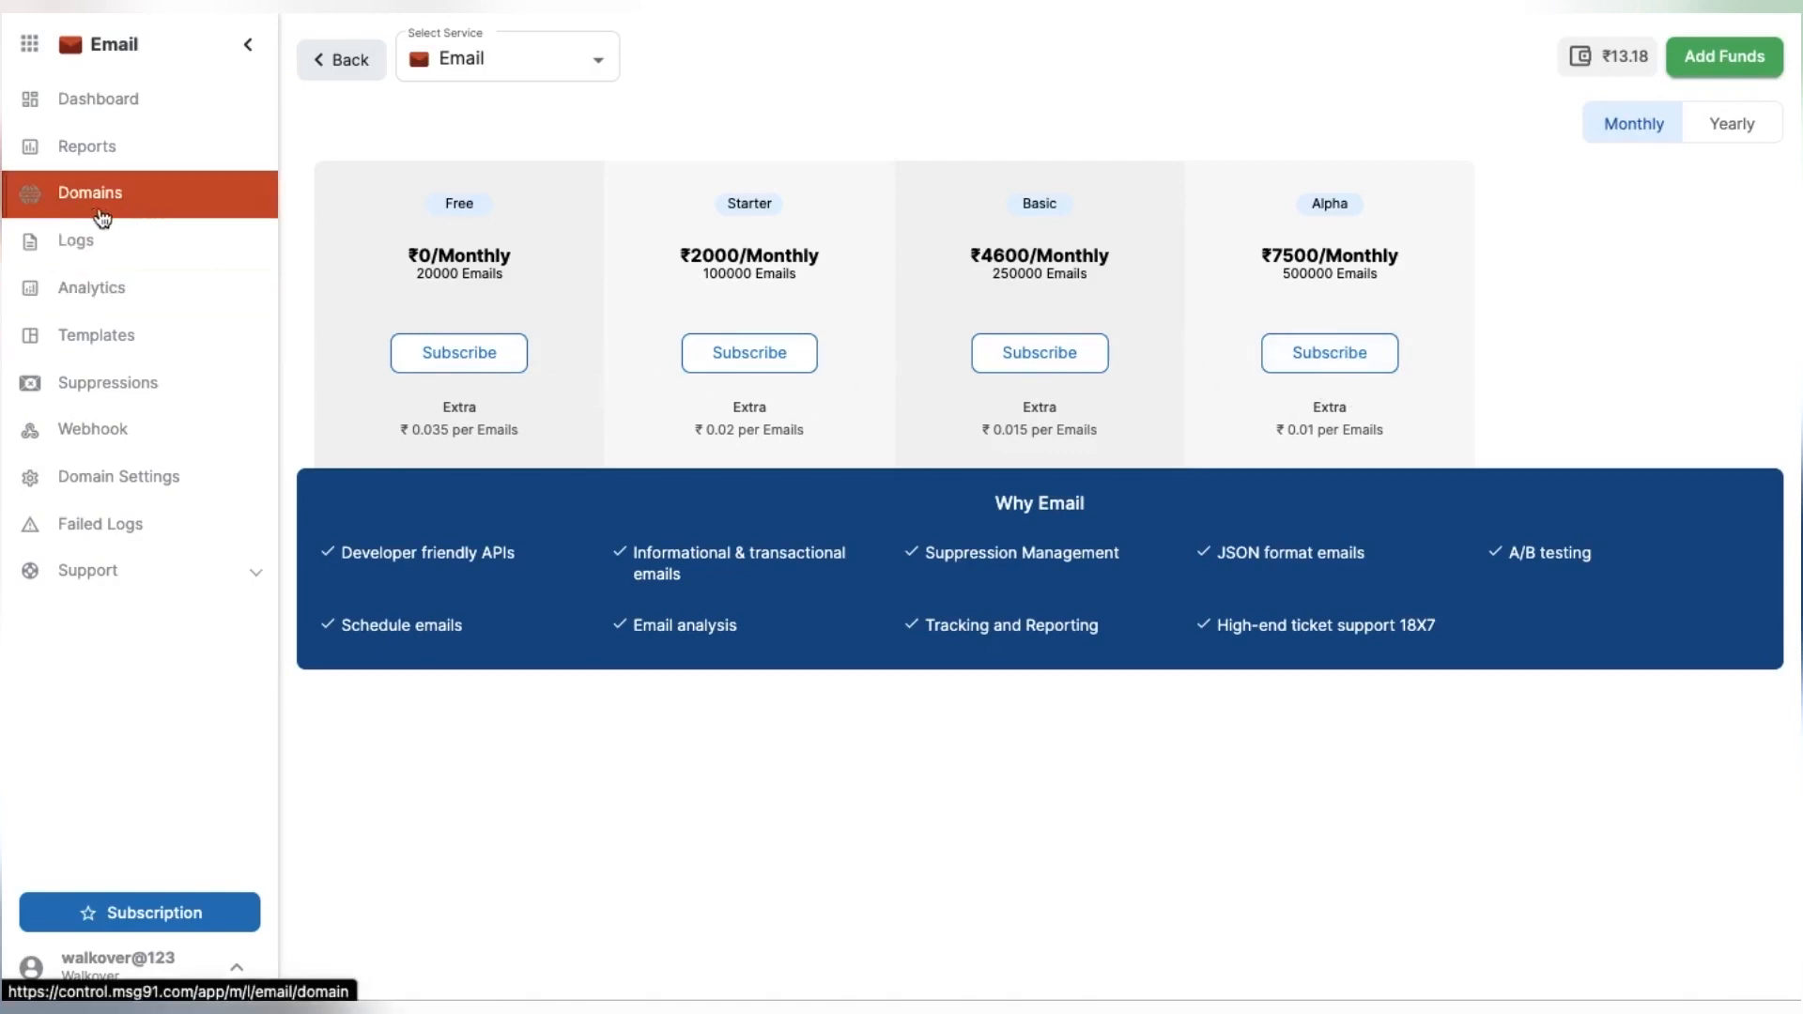
# Step: Add mail.elitevysya.com as a new sending domain in the Domains list
pyautogui.click(170, 204)
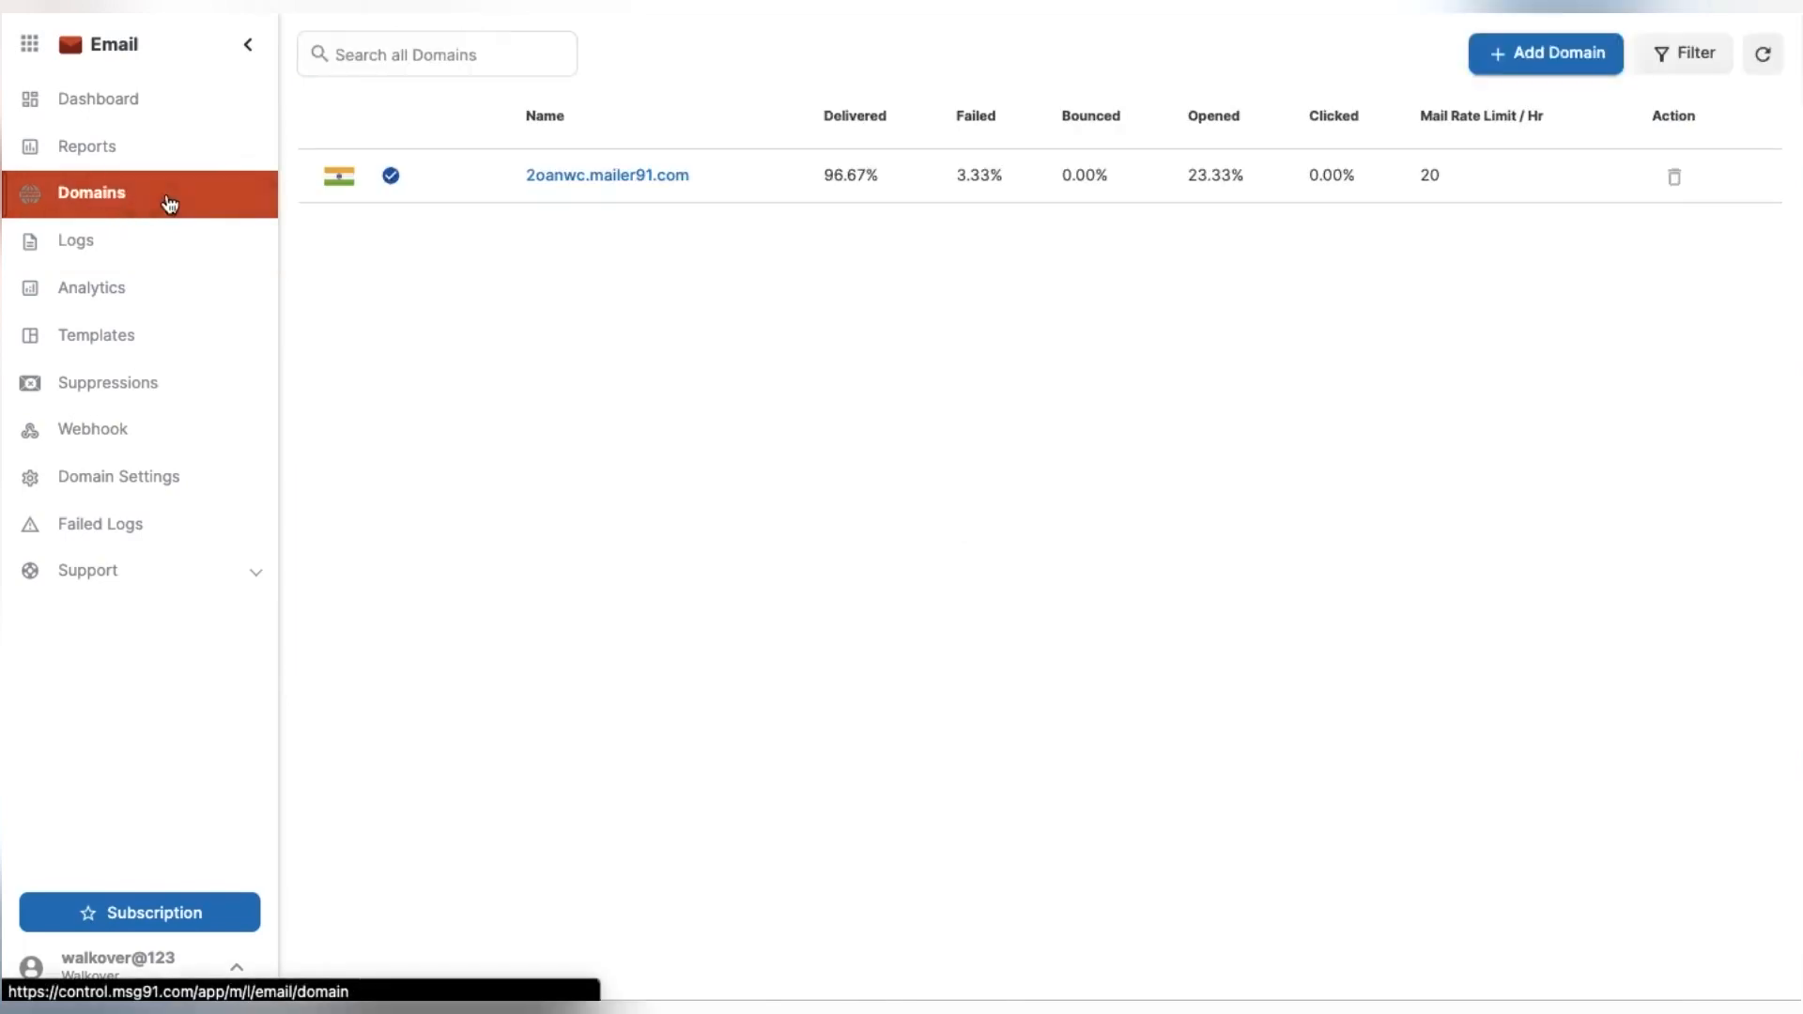
pyautogui.click(1577, 58)
pyautogui.click(806, 495)
pyautogui.write('mail.elite')
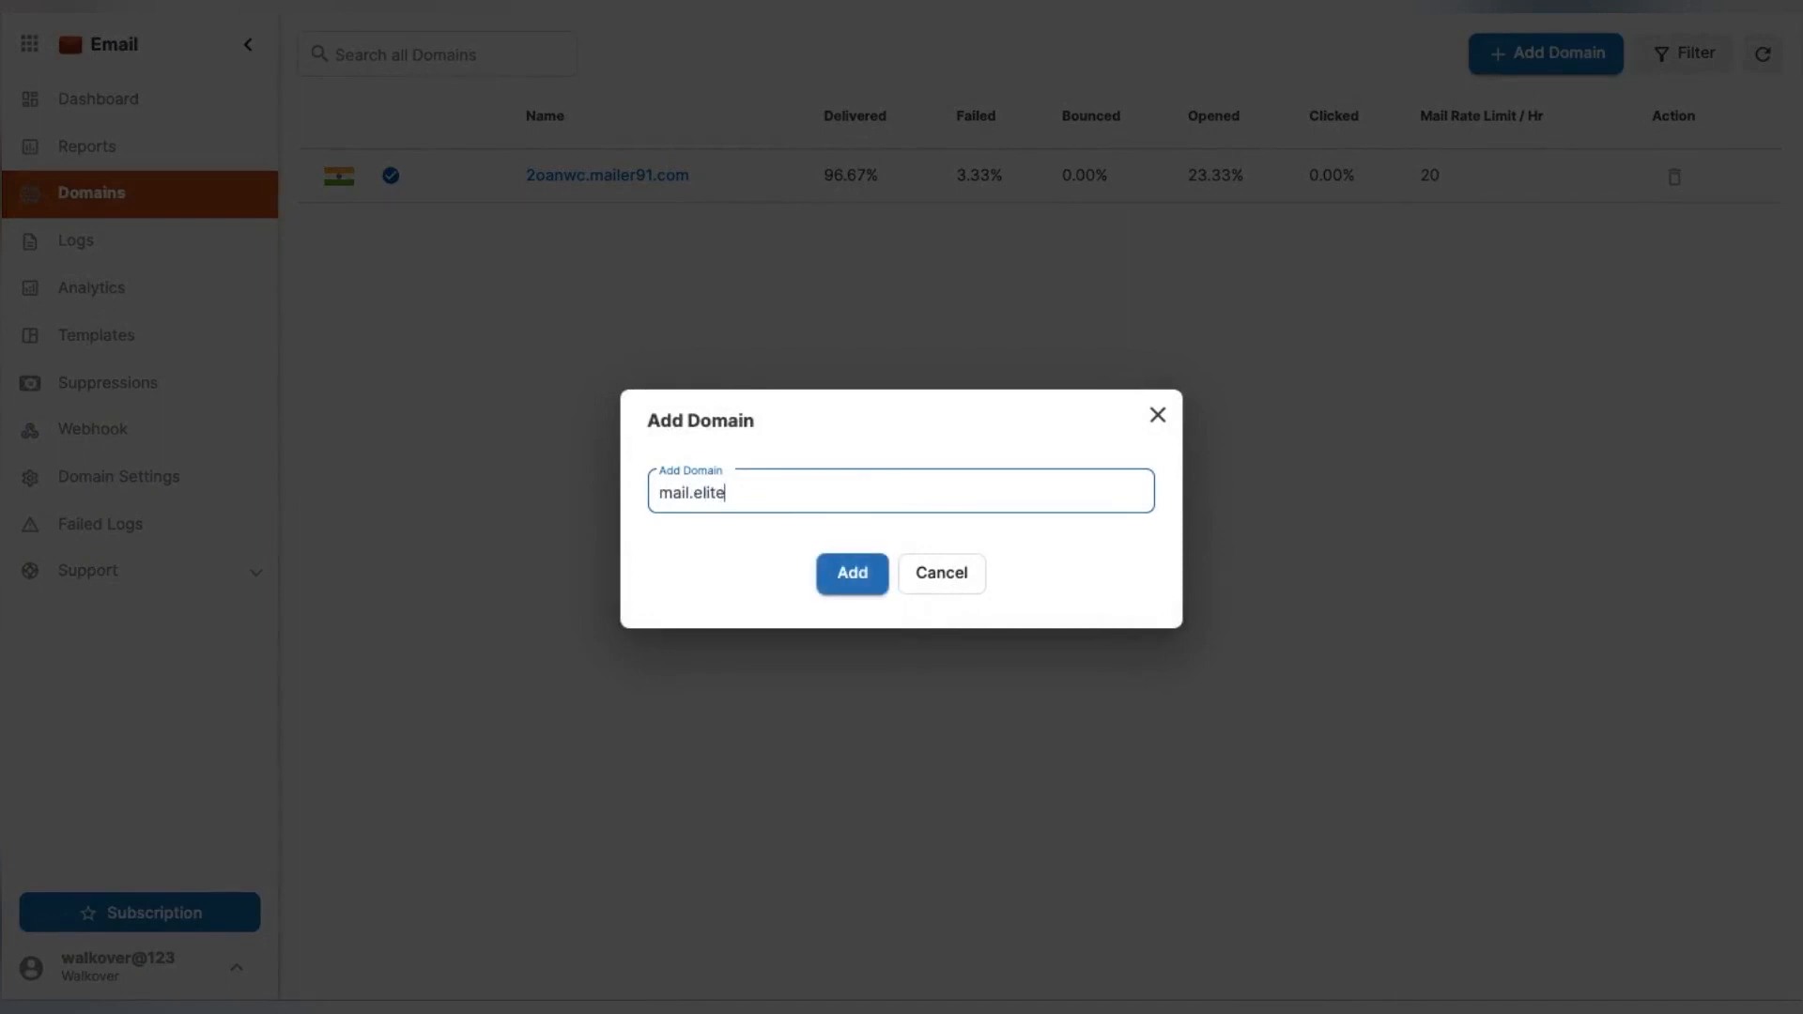
pyautogui.write('vysya.com')
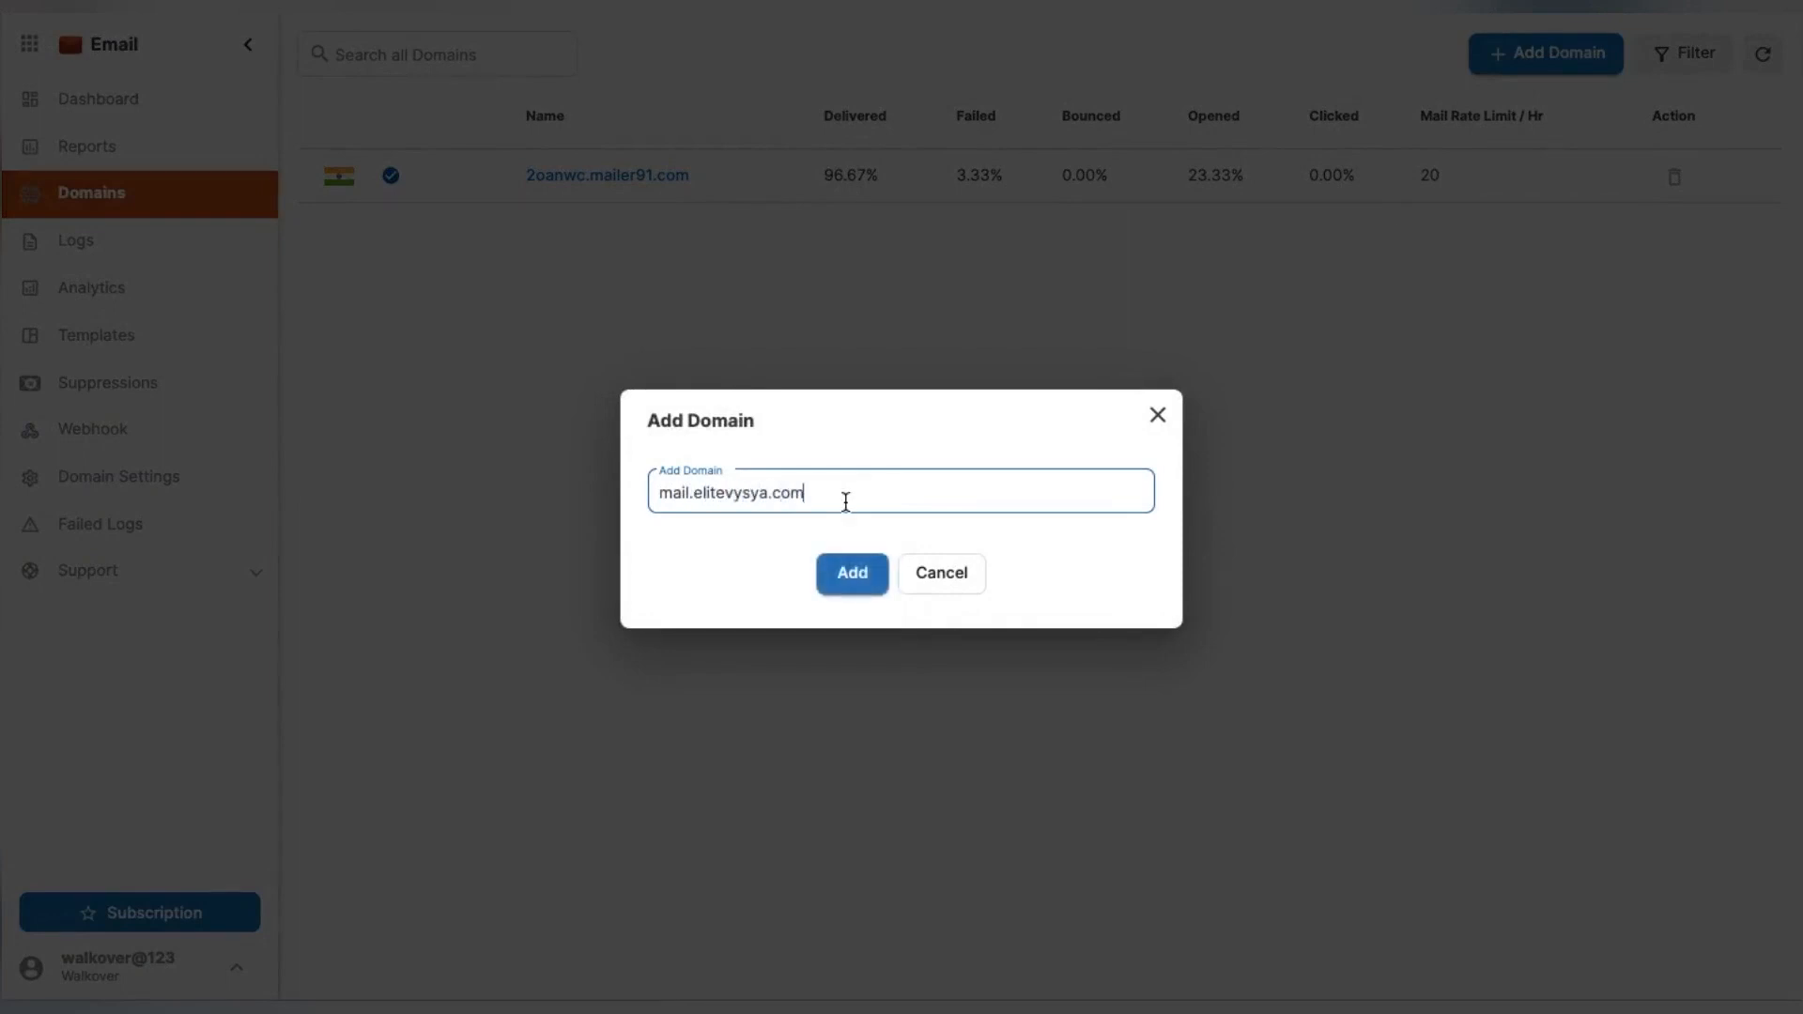
pyautogui.click(850, 574)
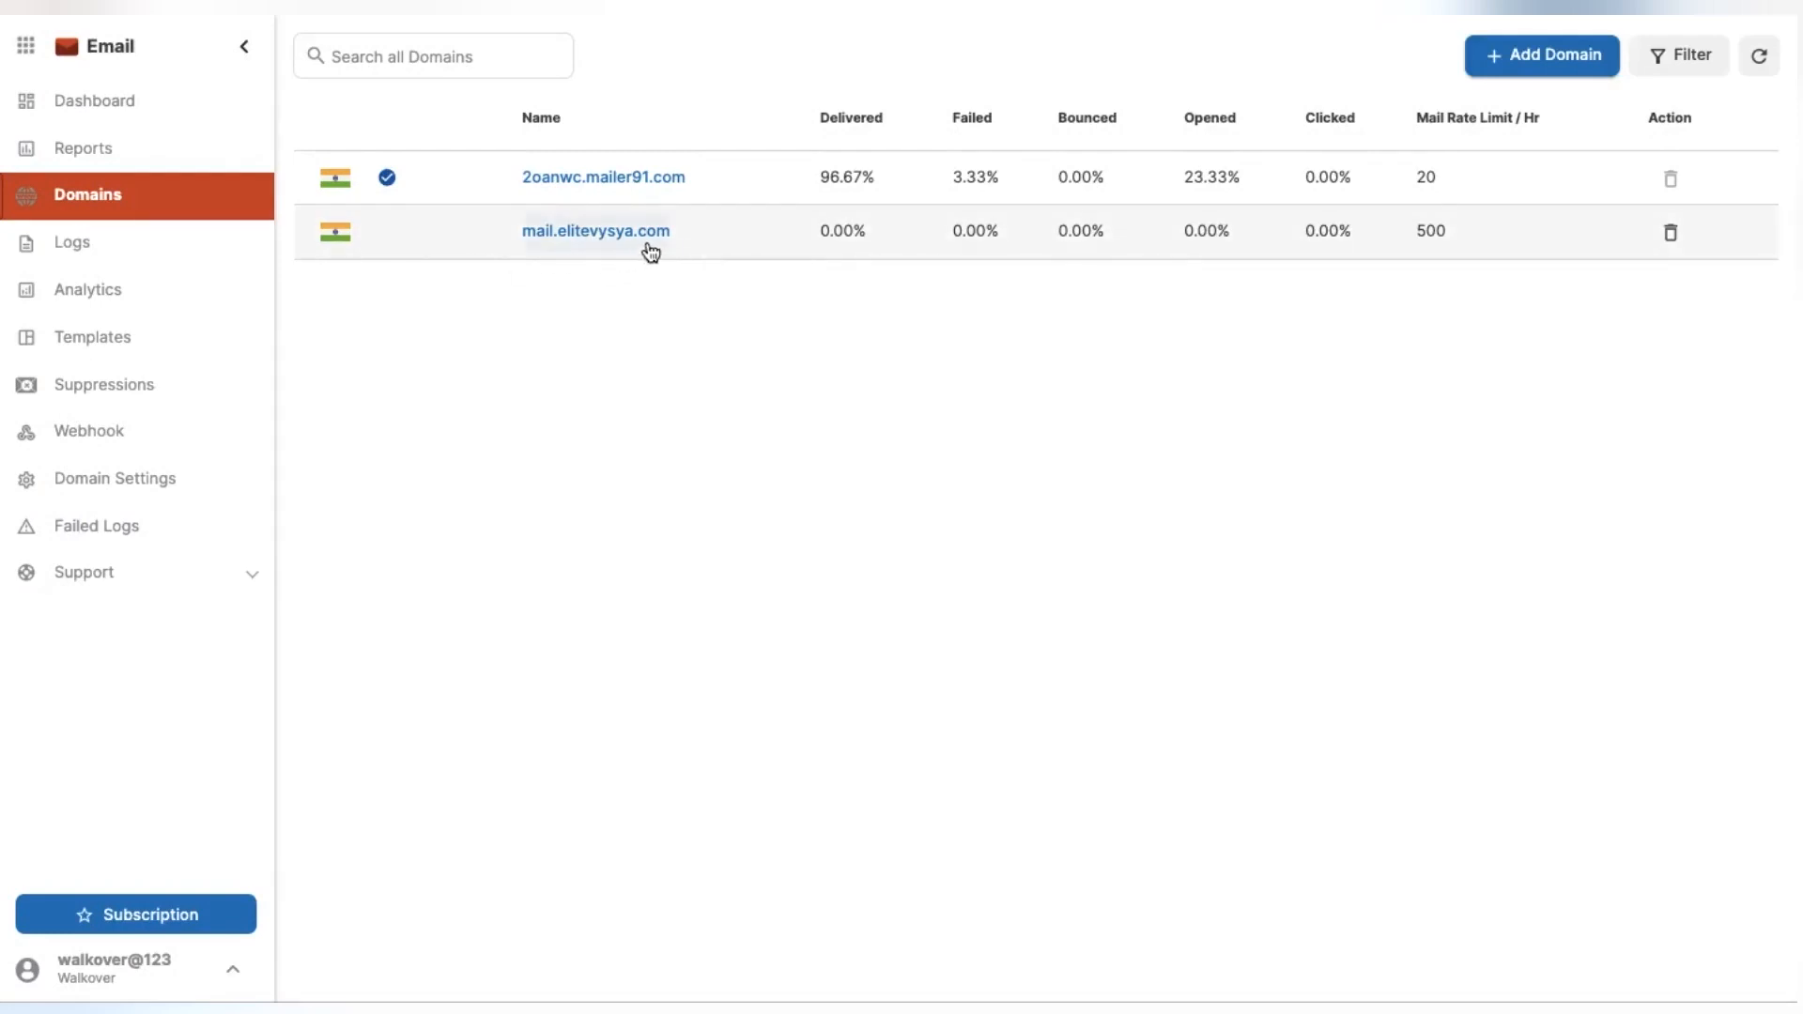
# Step: View the SPF, DKIM and MX records in mail.elitevysya.com's Domain Settings, then switch to Cloudflare
pyautogui.click(595, 232)
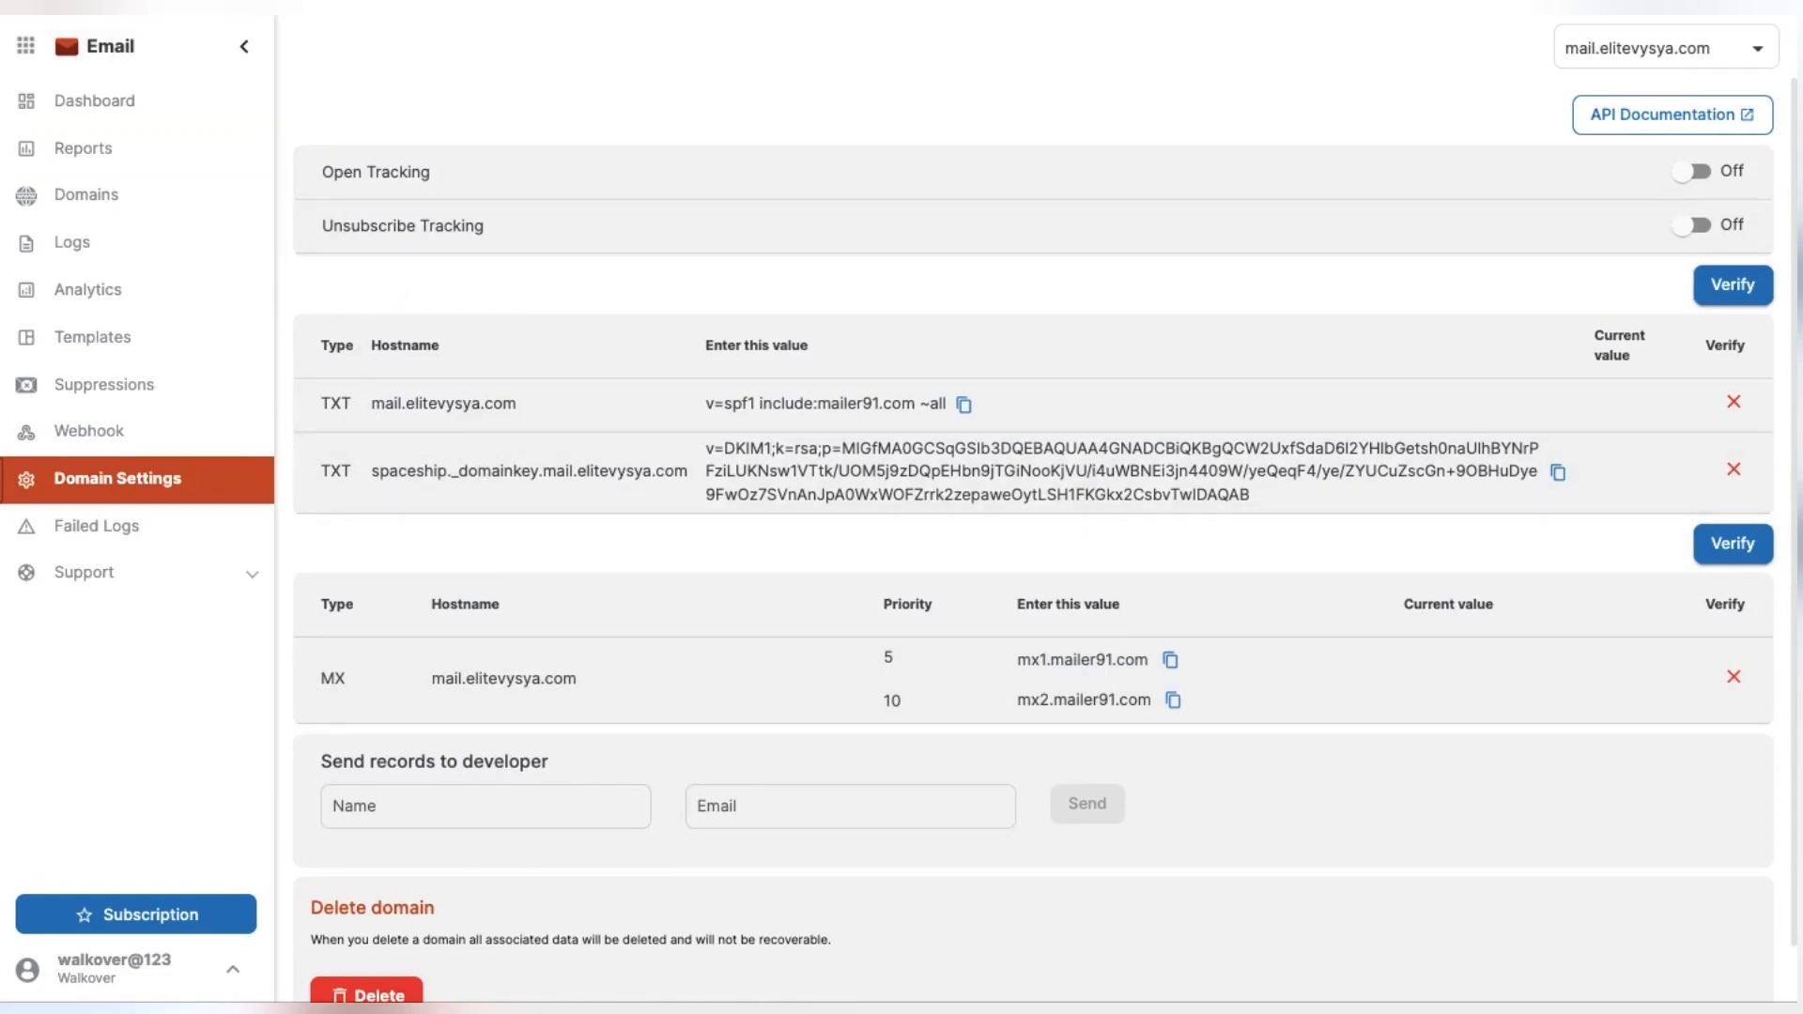
pyautogui.click(160, 5)
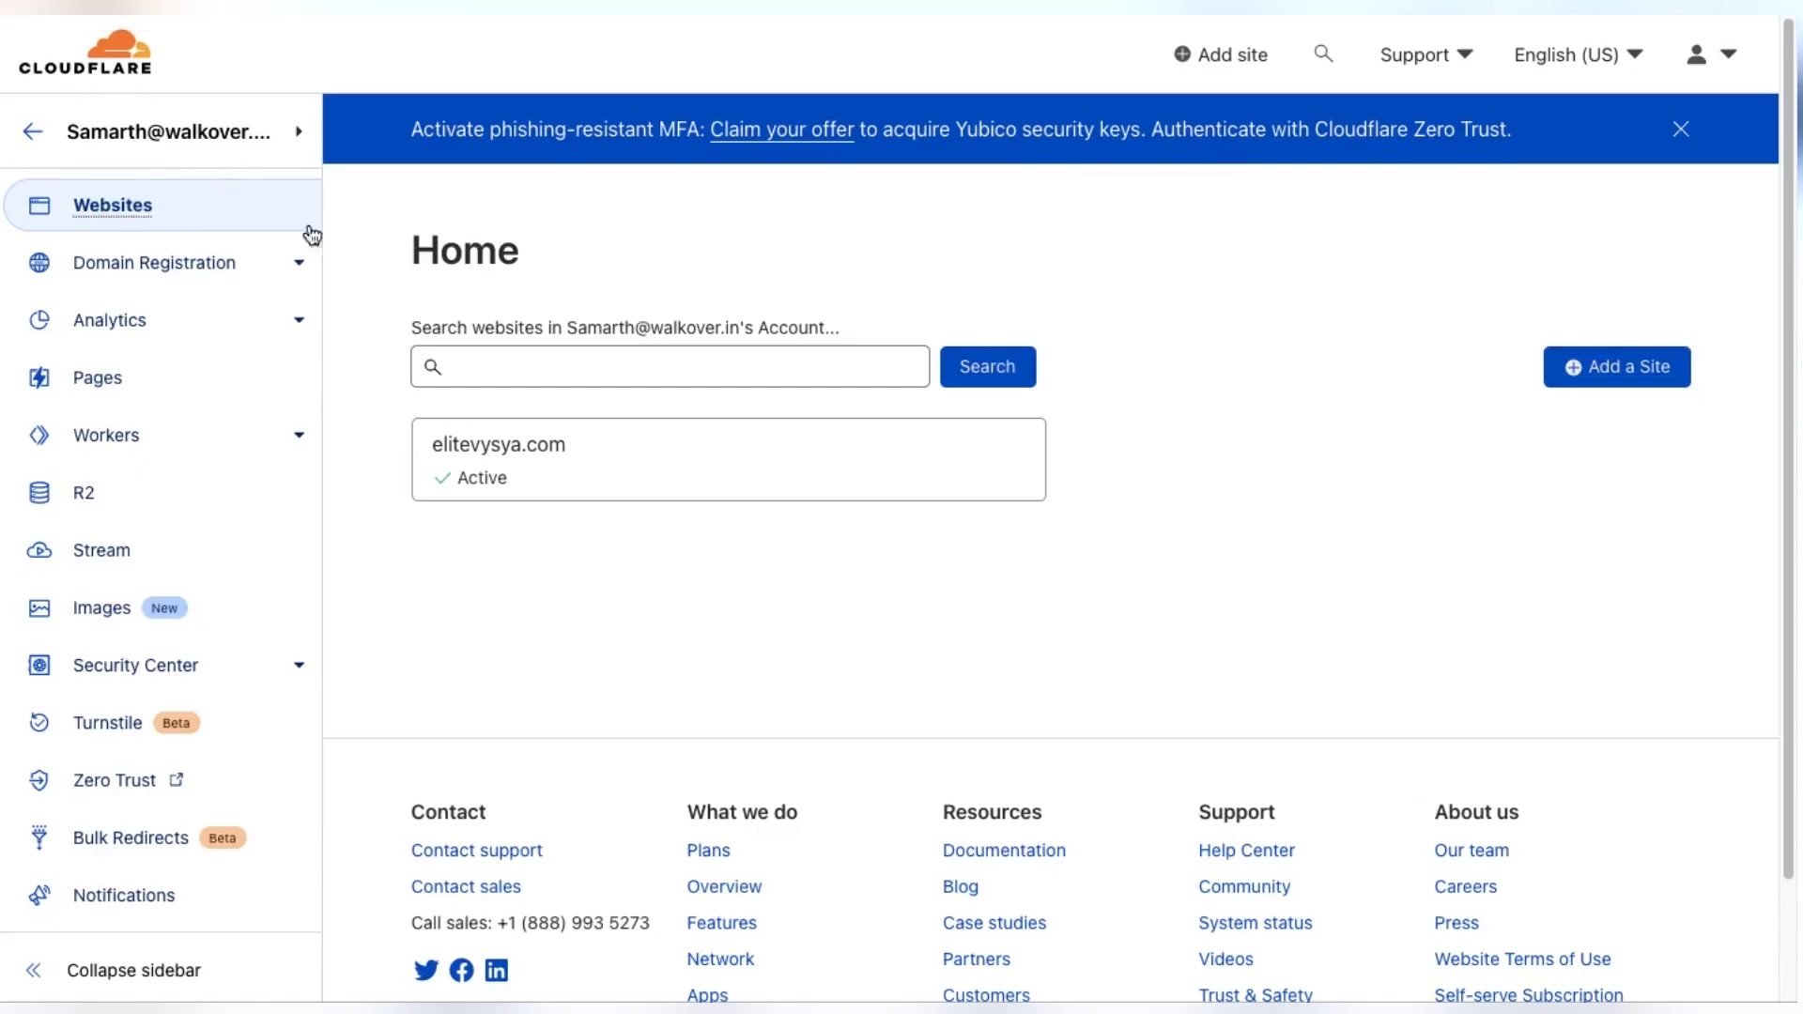
# Step: Start a new TXT record in elitevysya.com's Cloudflare DNS records
pyautogui.click(609, 460)
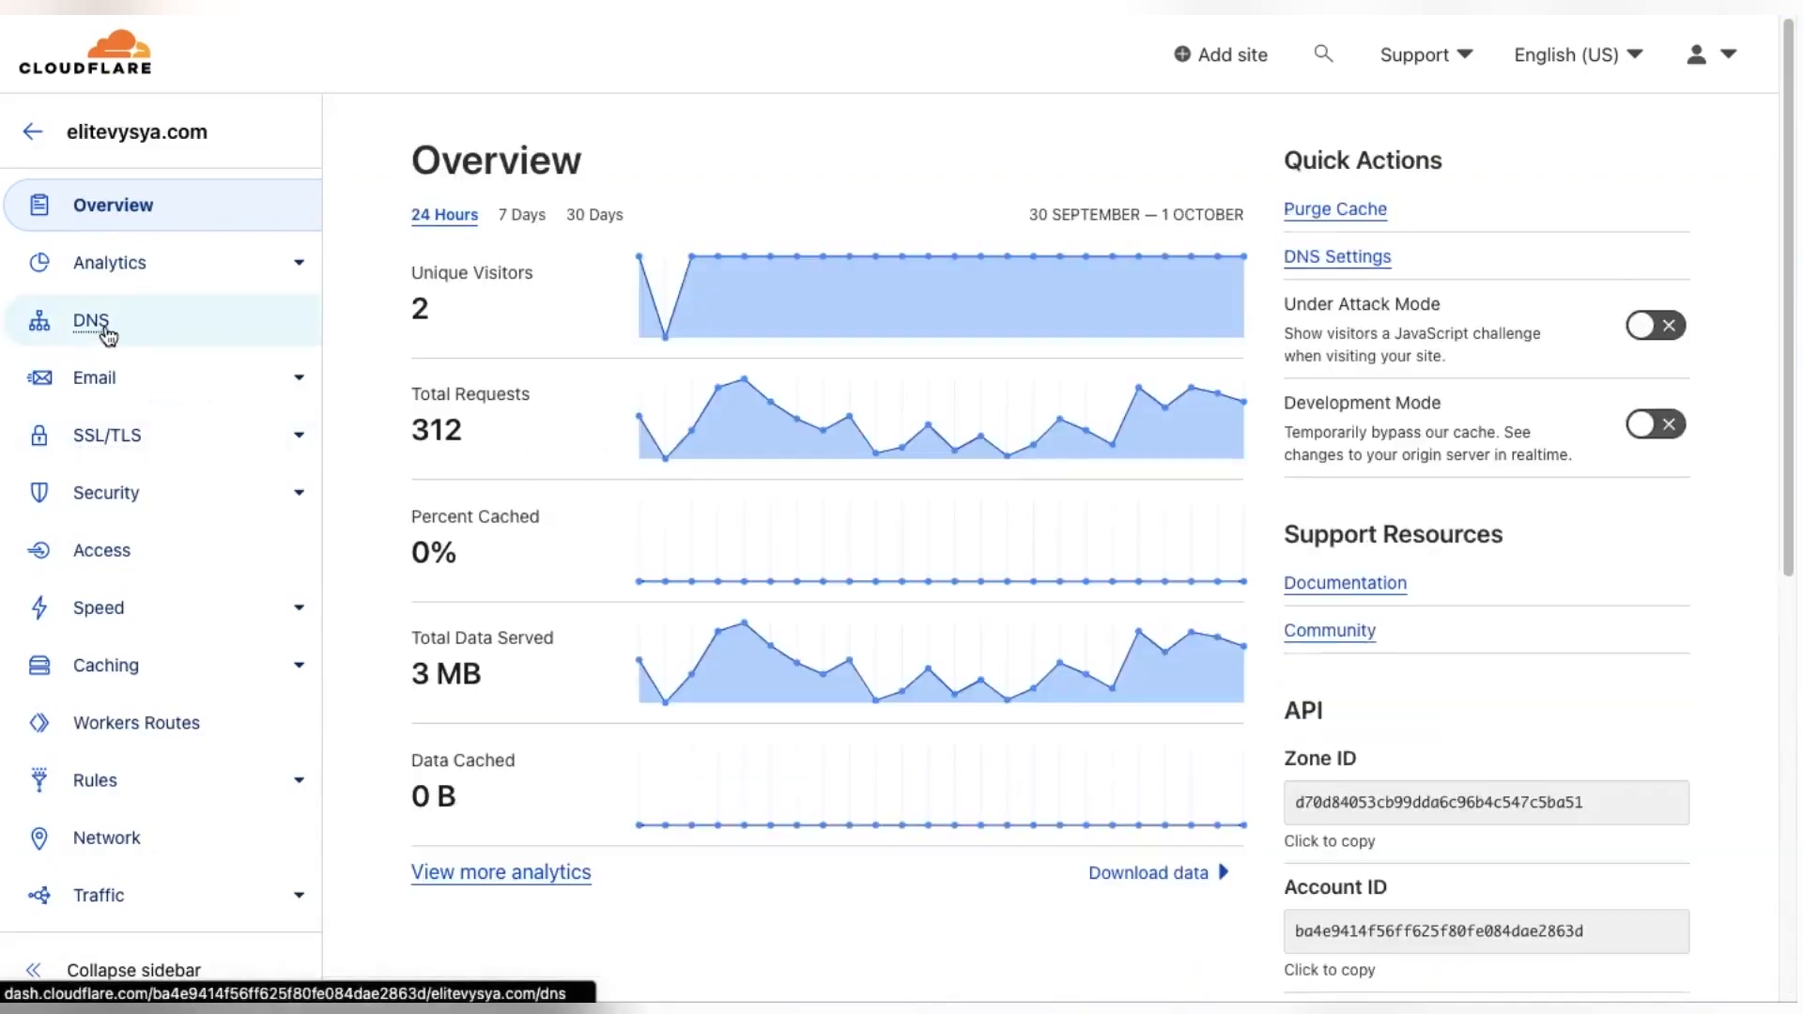
pyautogui.click(110, 333)
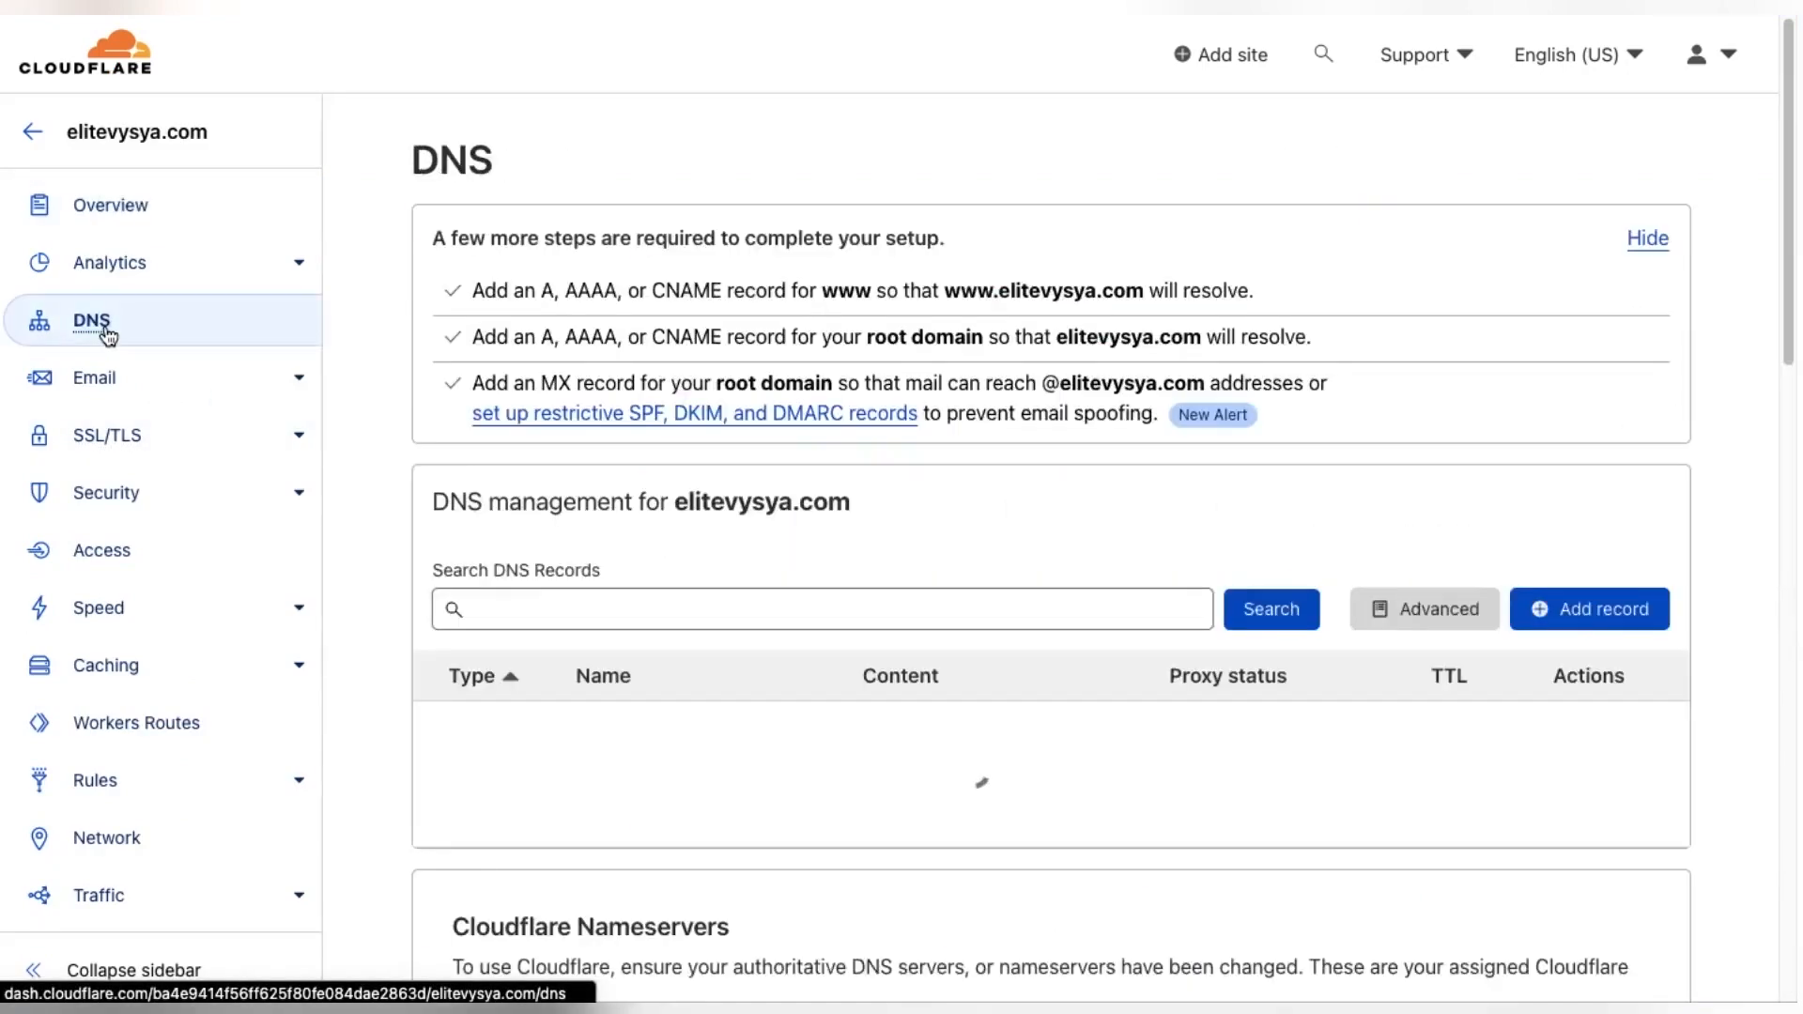
pyautogui.click(1585, 617)
pyautogui.click(515, 635)
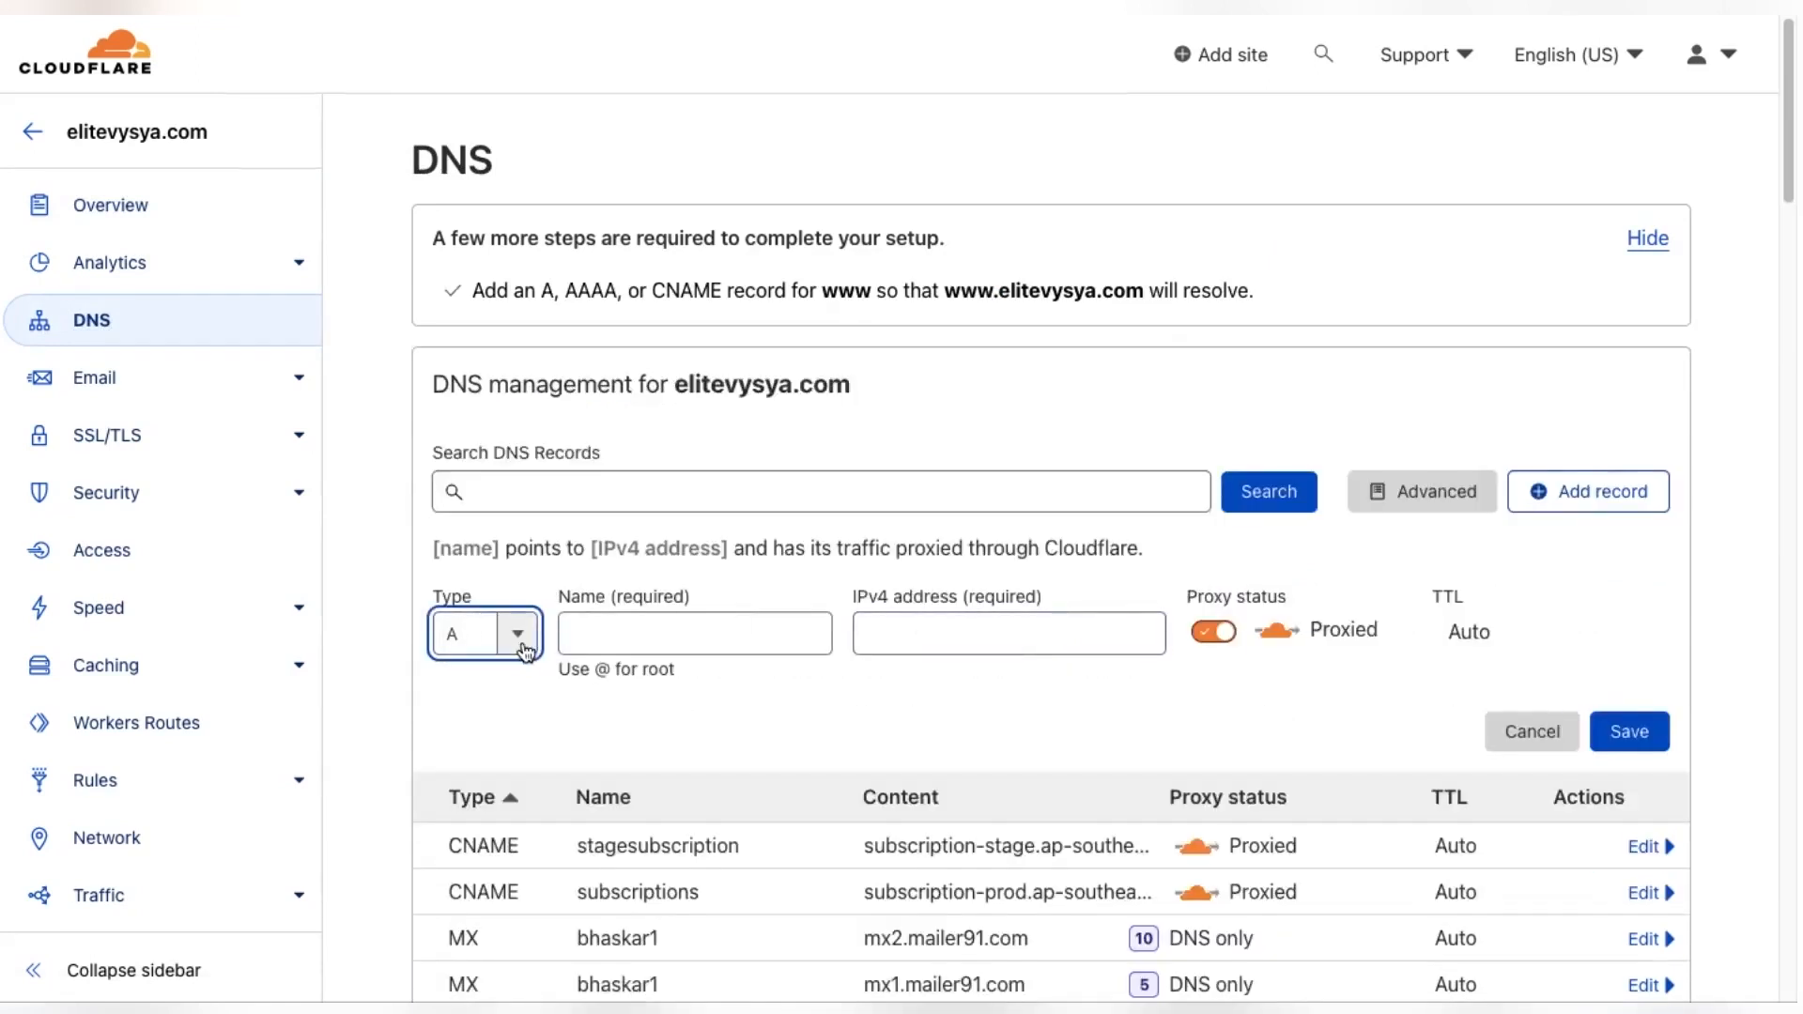
pyautogui.scroll(-5, 505, 718)
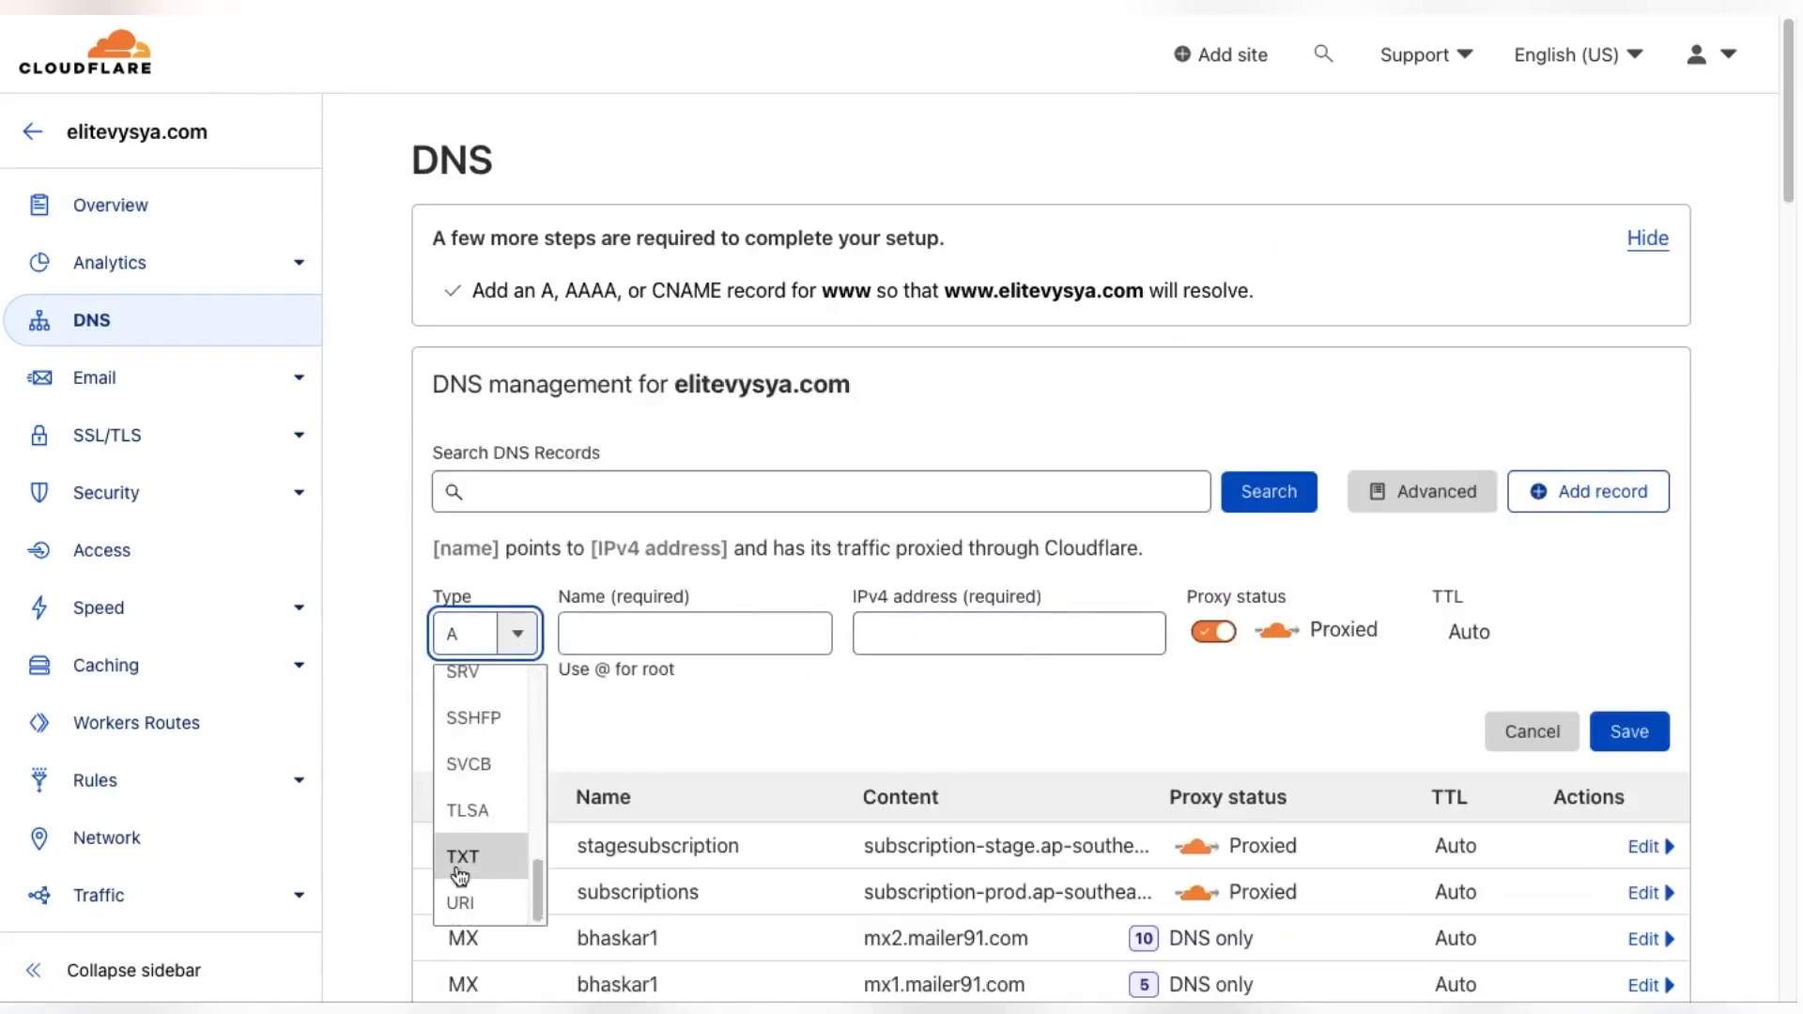
pyautogui.click(464, 854)
# Step: Save the TXT record named mail with SPF value v=spf1 include:mailer91.com ~all from MSG91
pyautogui.click(683, 631)
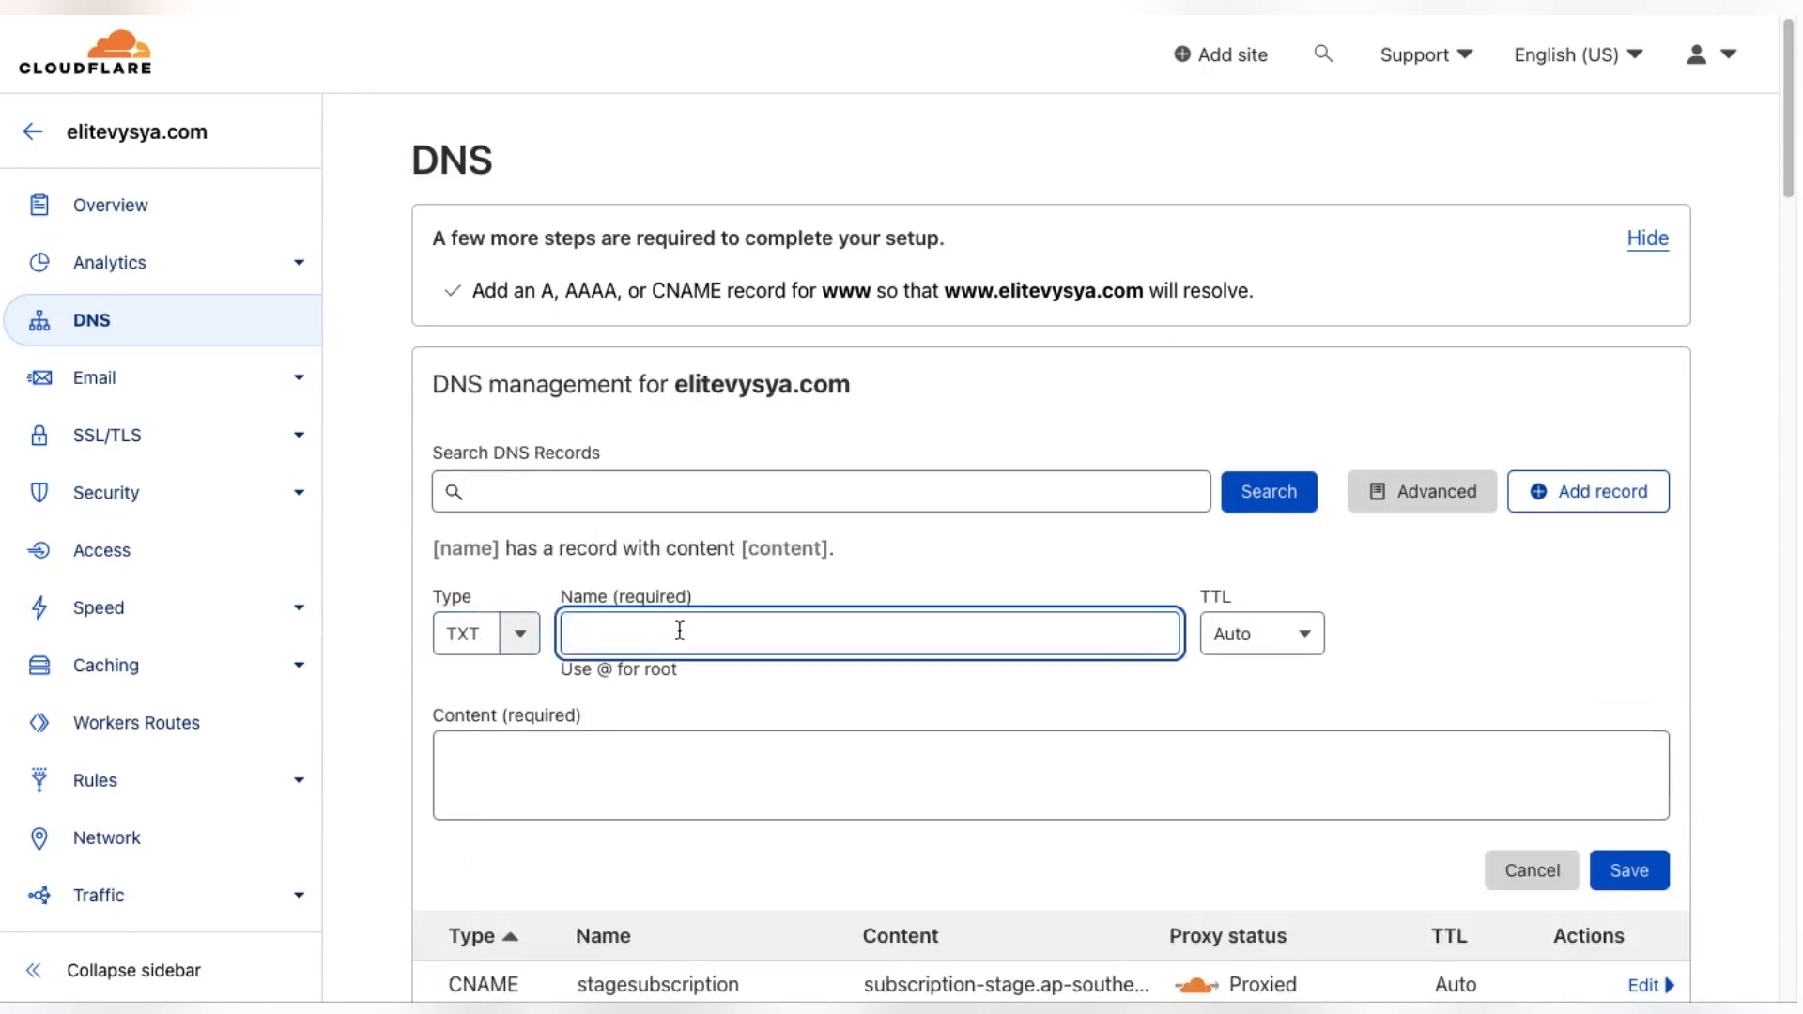
pyautogui.write('mail.elitevysya.com')
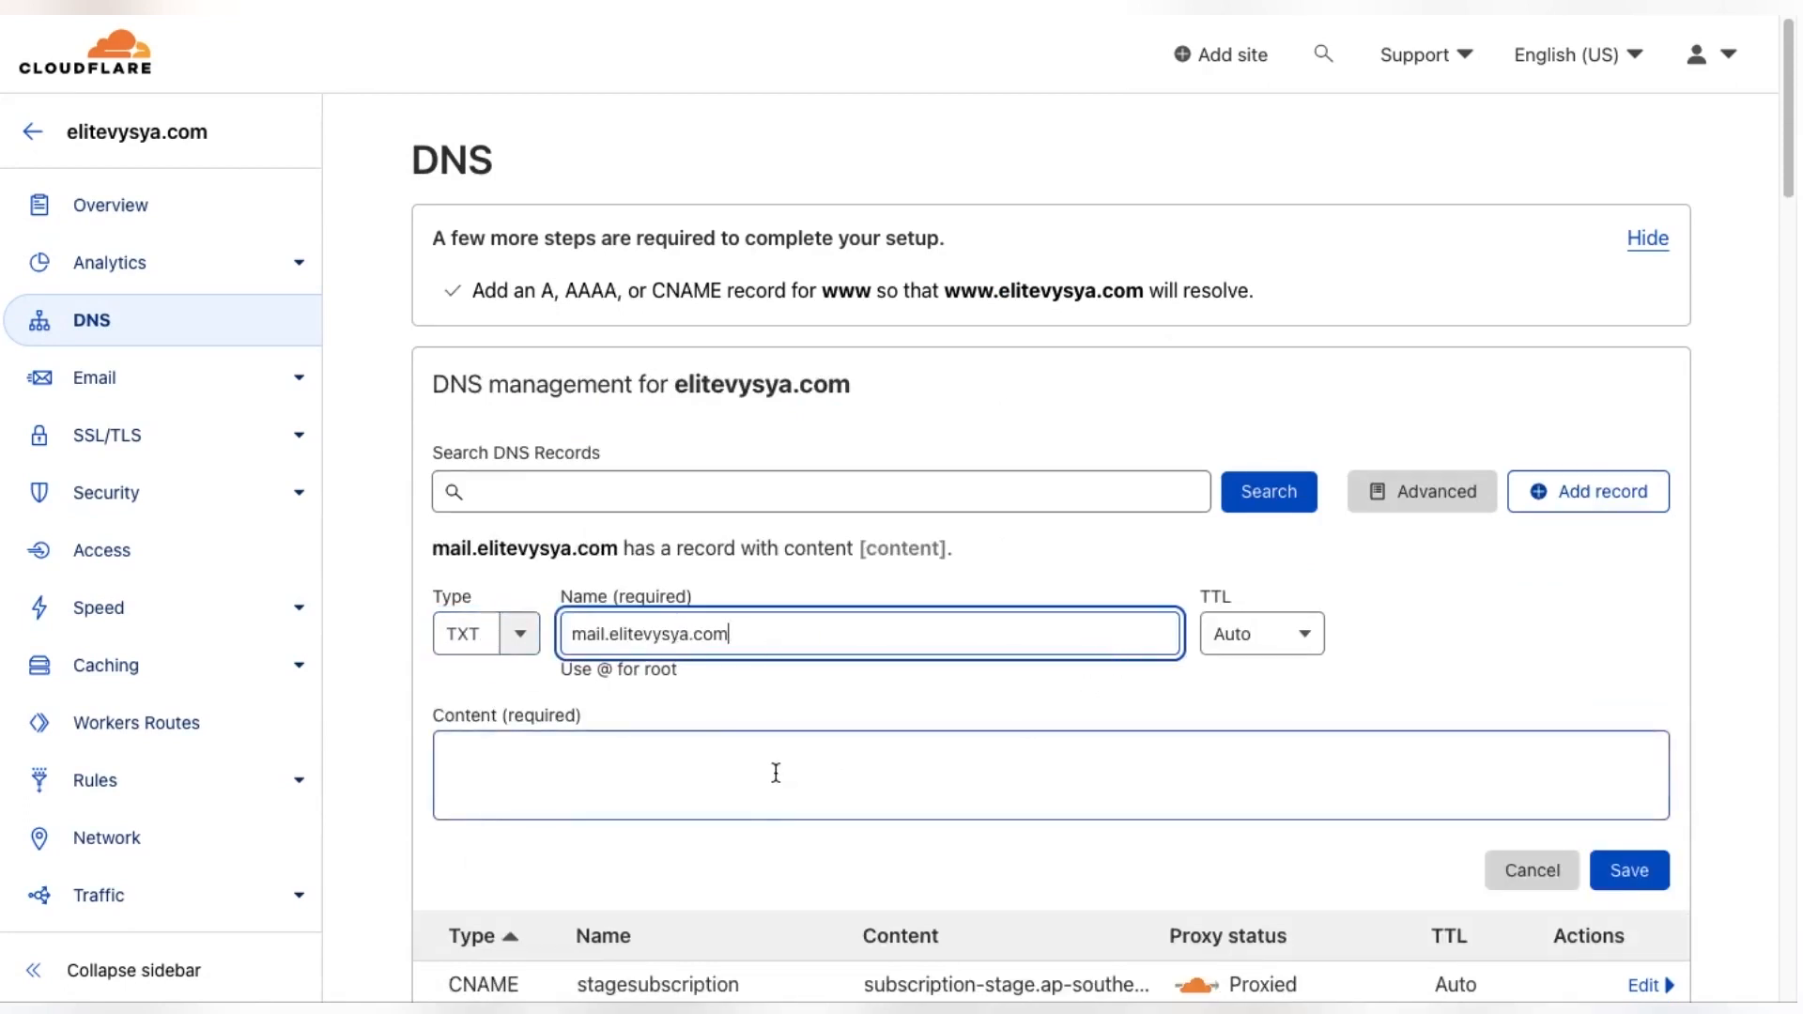
pyautogui.click(500, 752)
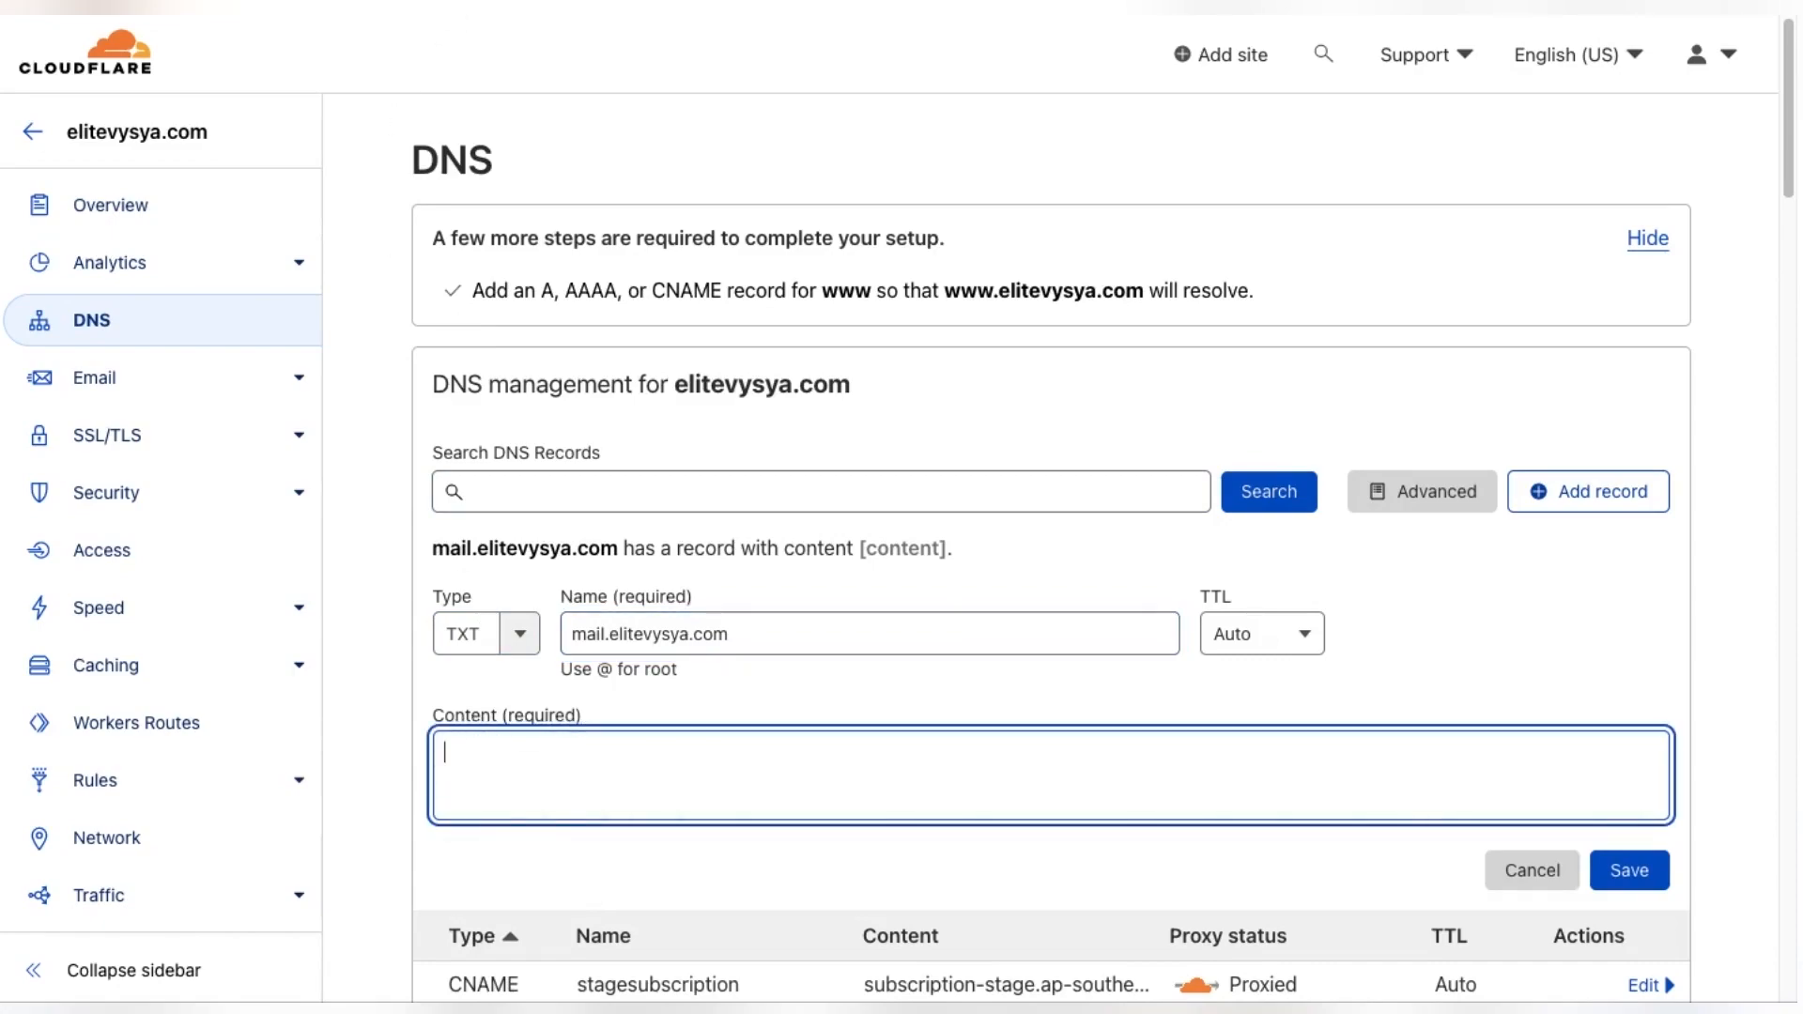
pyautogui.click(453, 3)
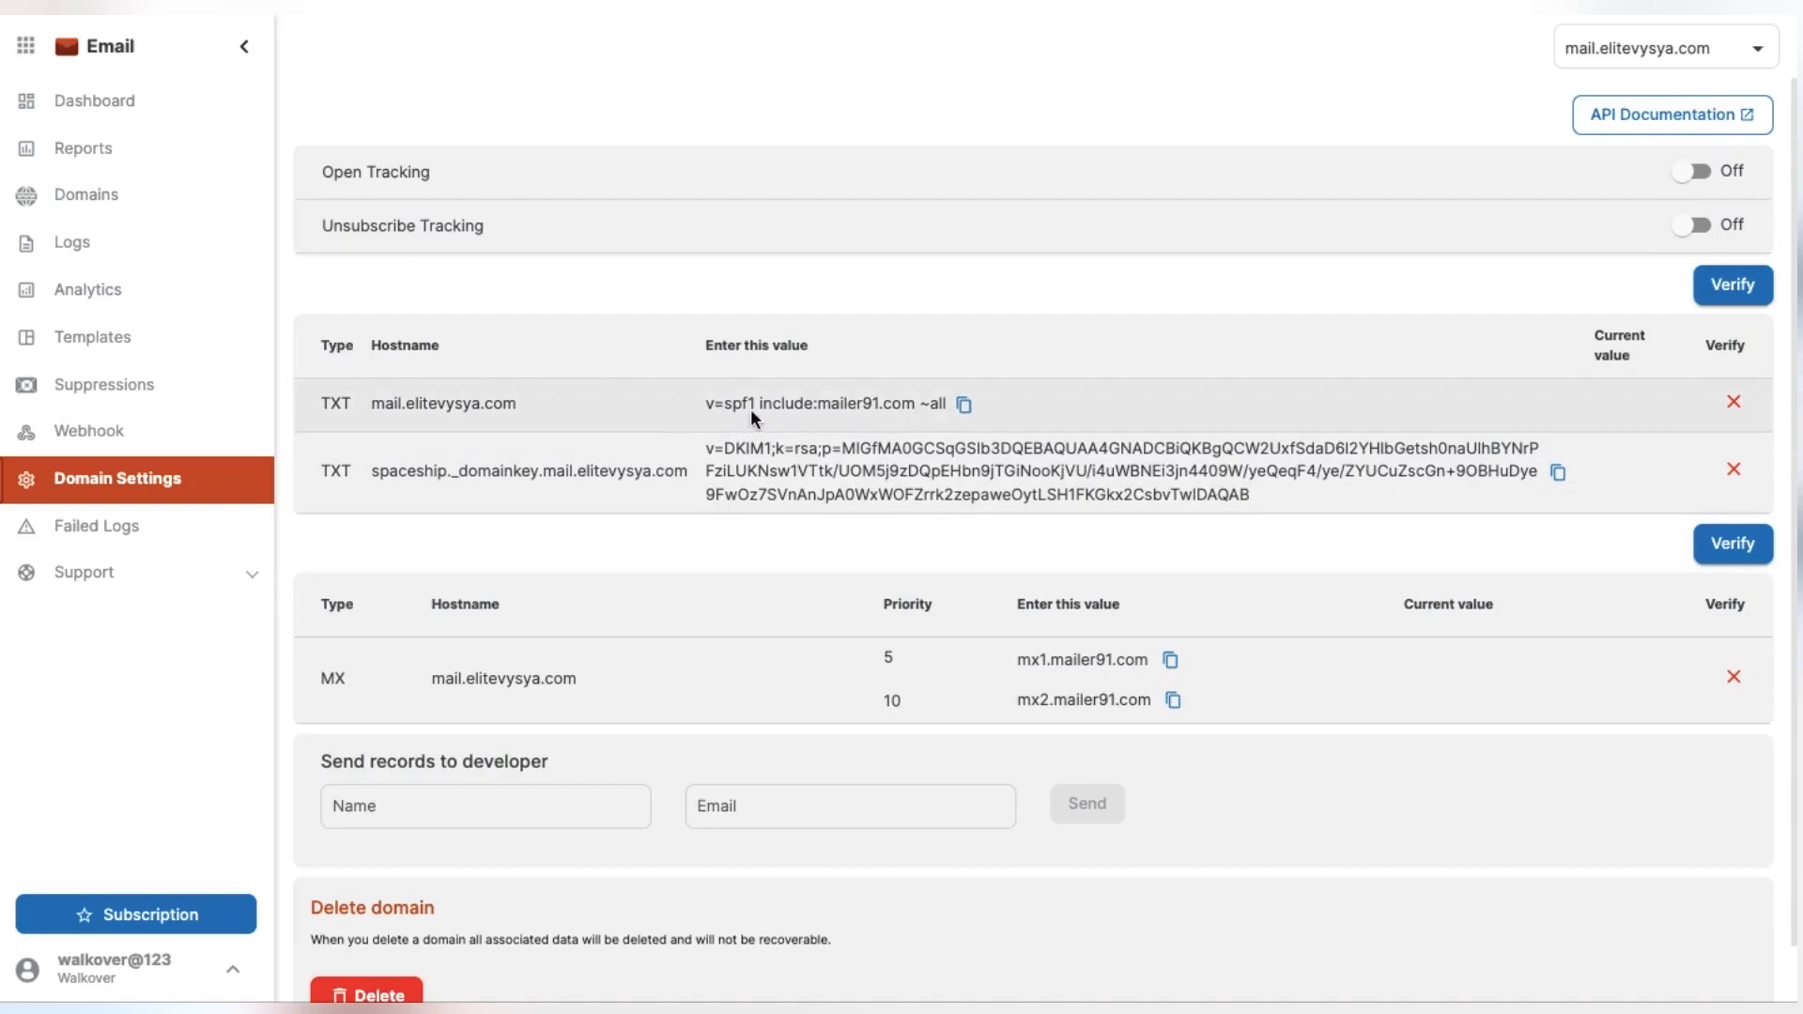
pyautogui.click(964, 405)
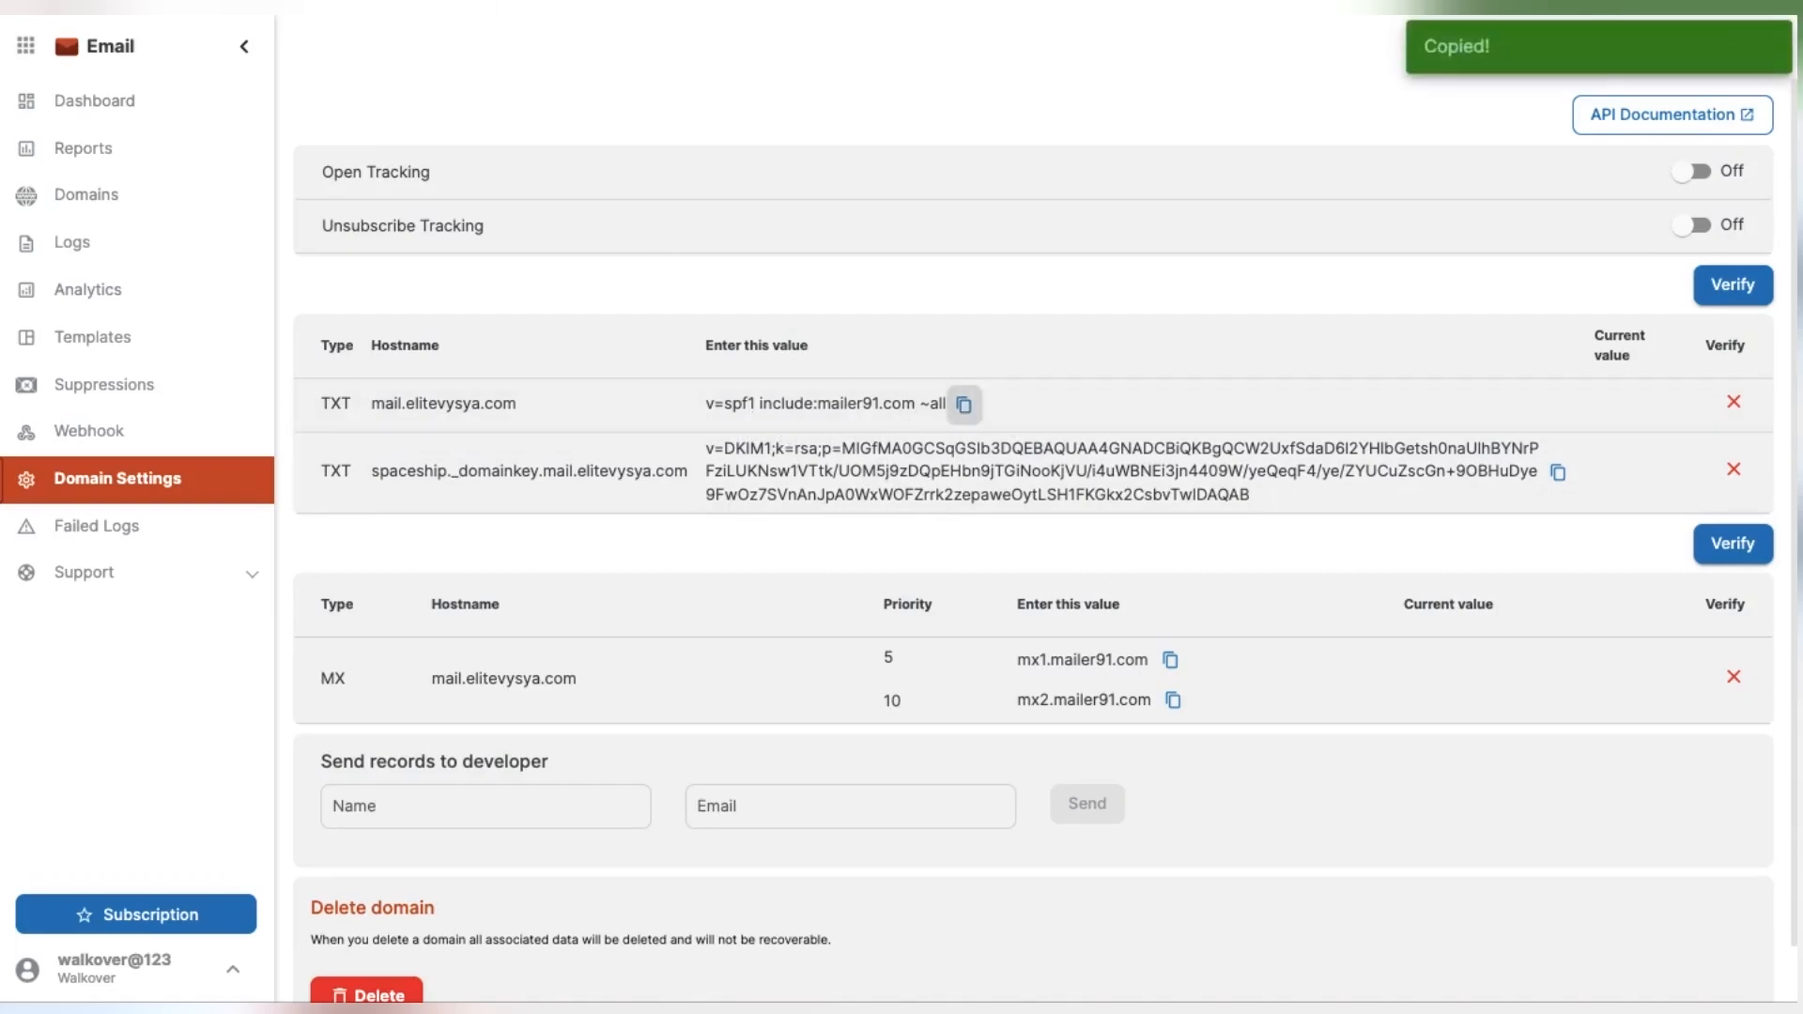
pyautogui.hotkey('alt', 'Tab')
pyautogui.hotkey('ctrl', 'v')
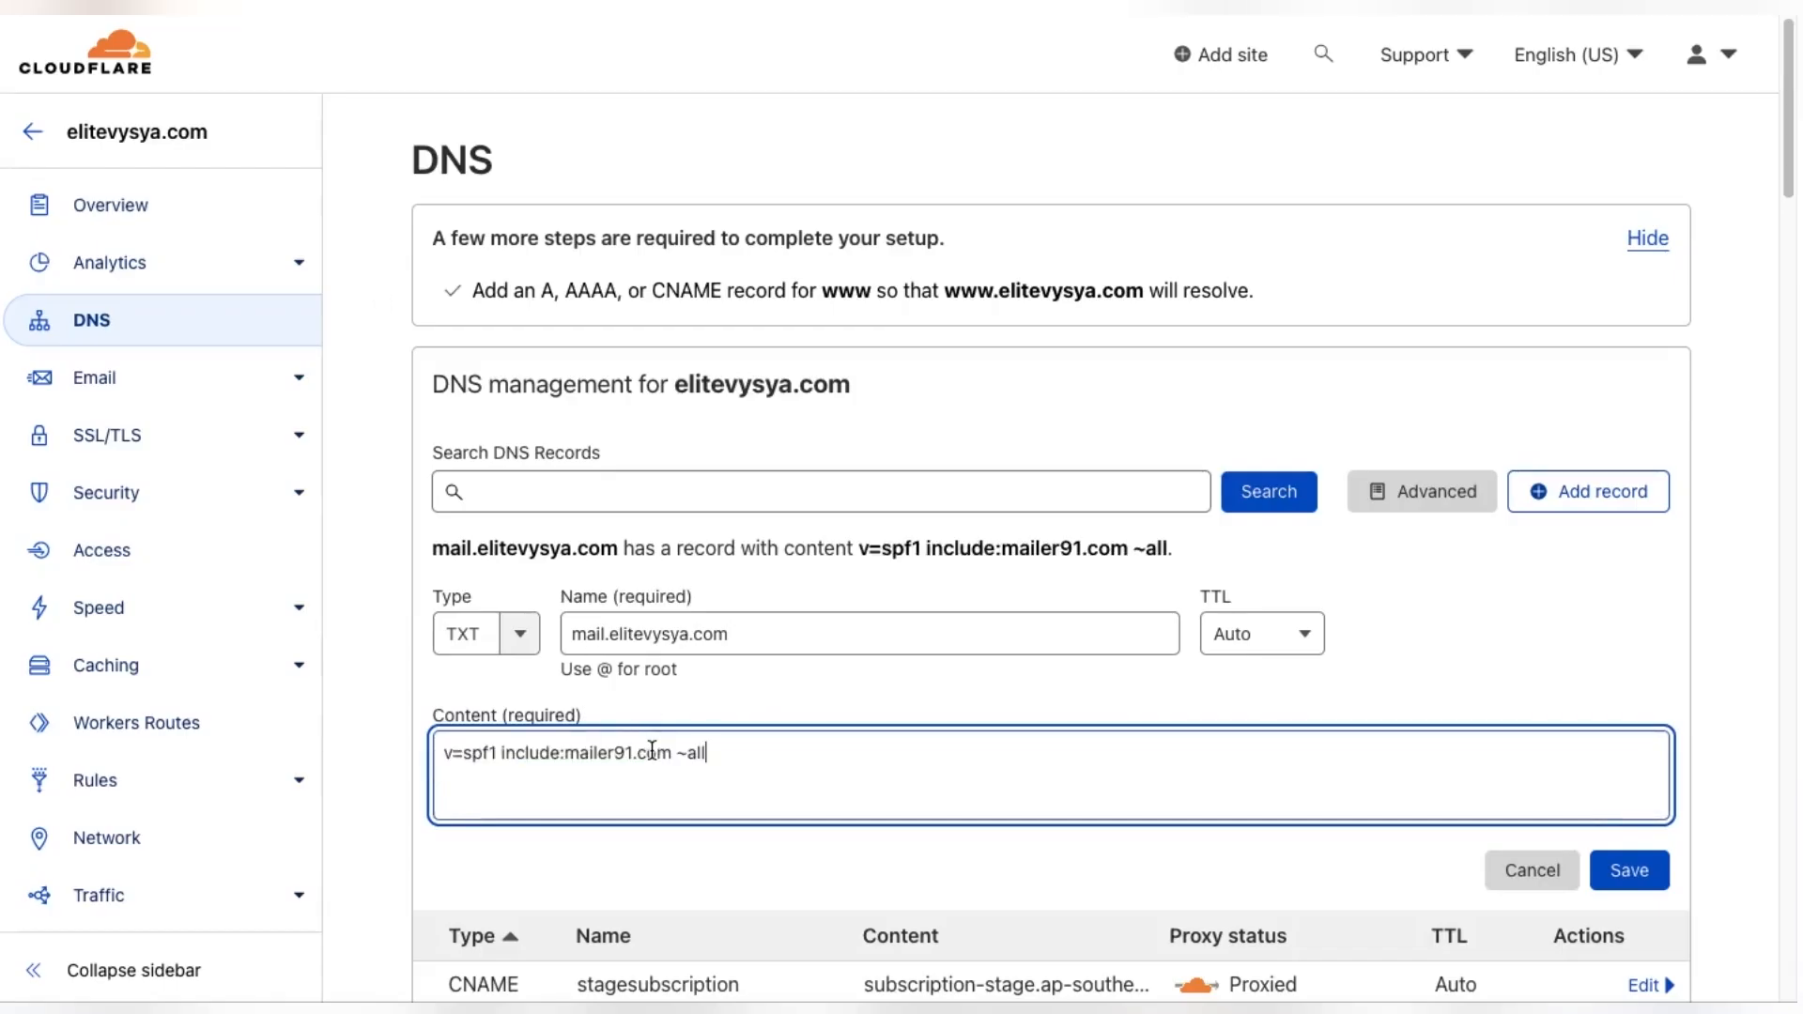
pyautogui.click(1629, 870)
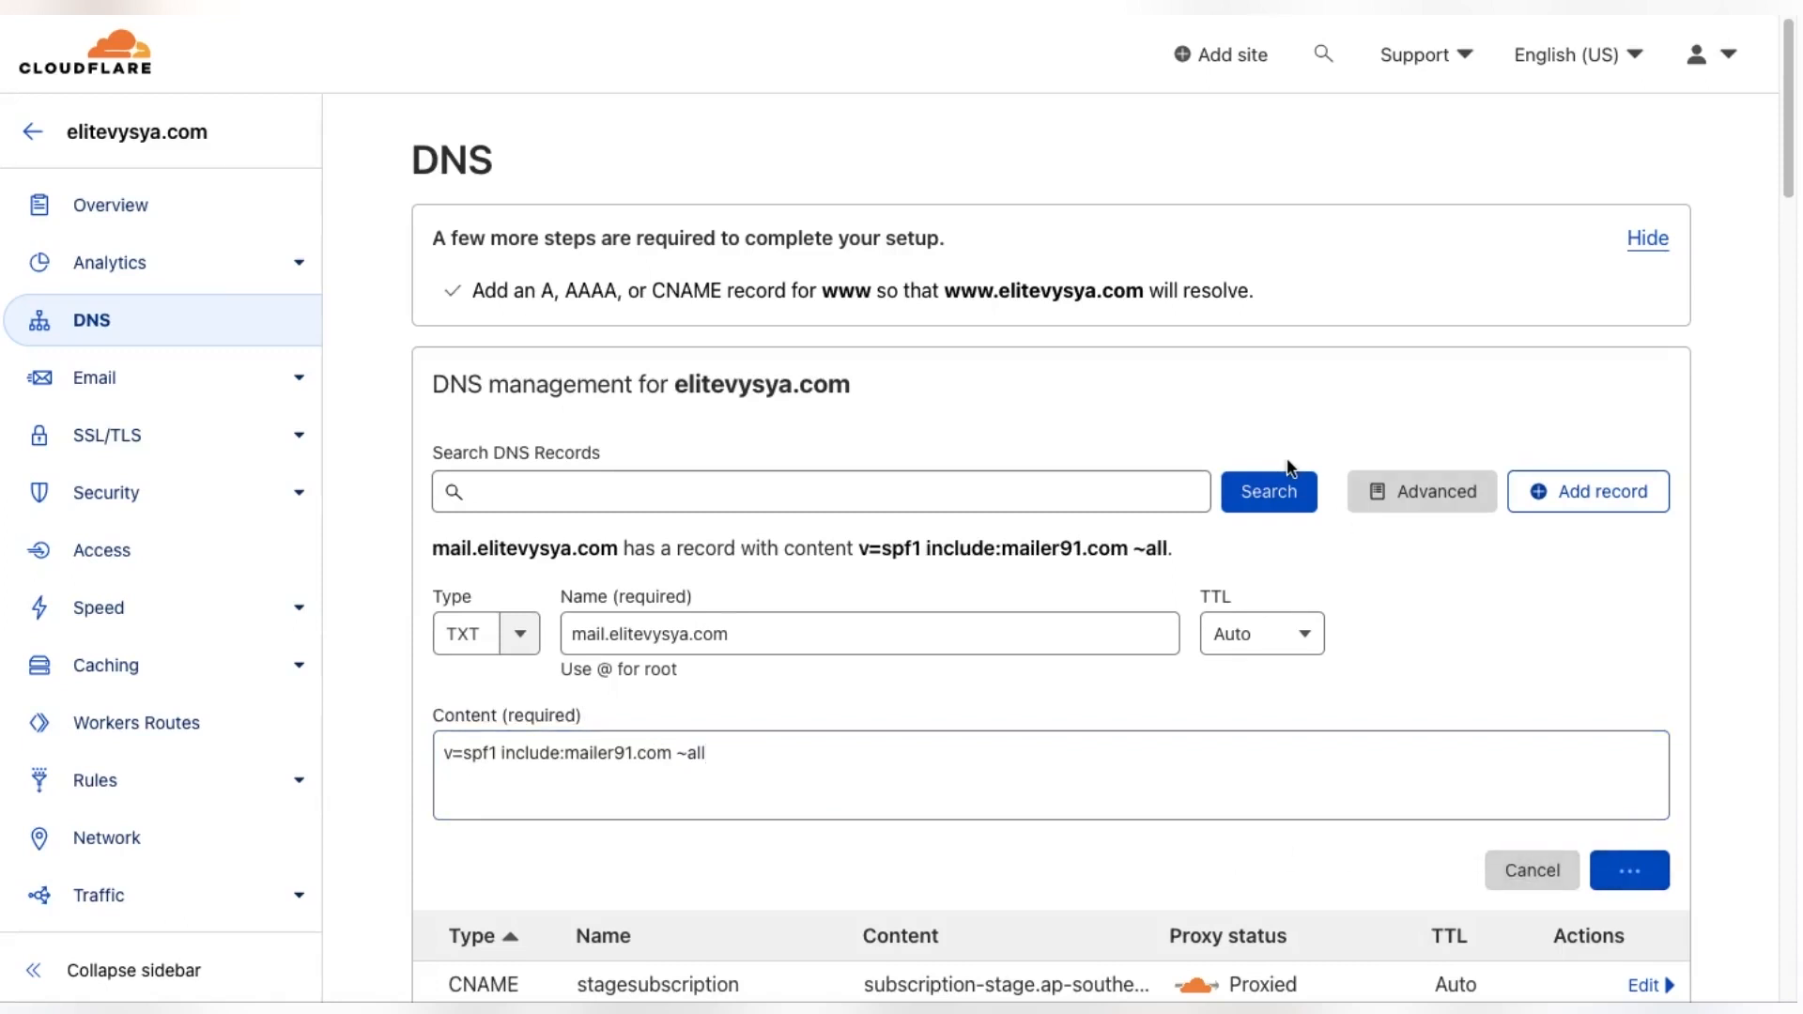
# Step: Start another TXT record in Cloudflare's DNS for elitevysya.com
pyautogui.click(1596, 502)
pyautogui.click(483, 634)
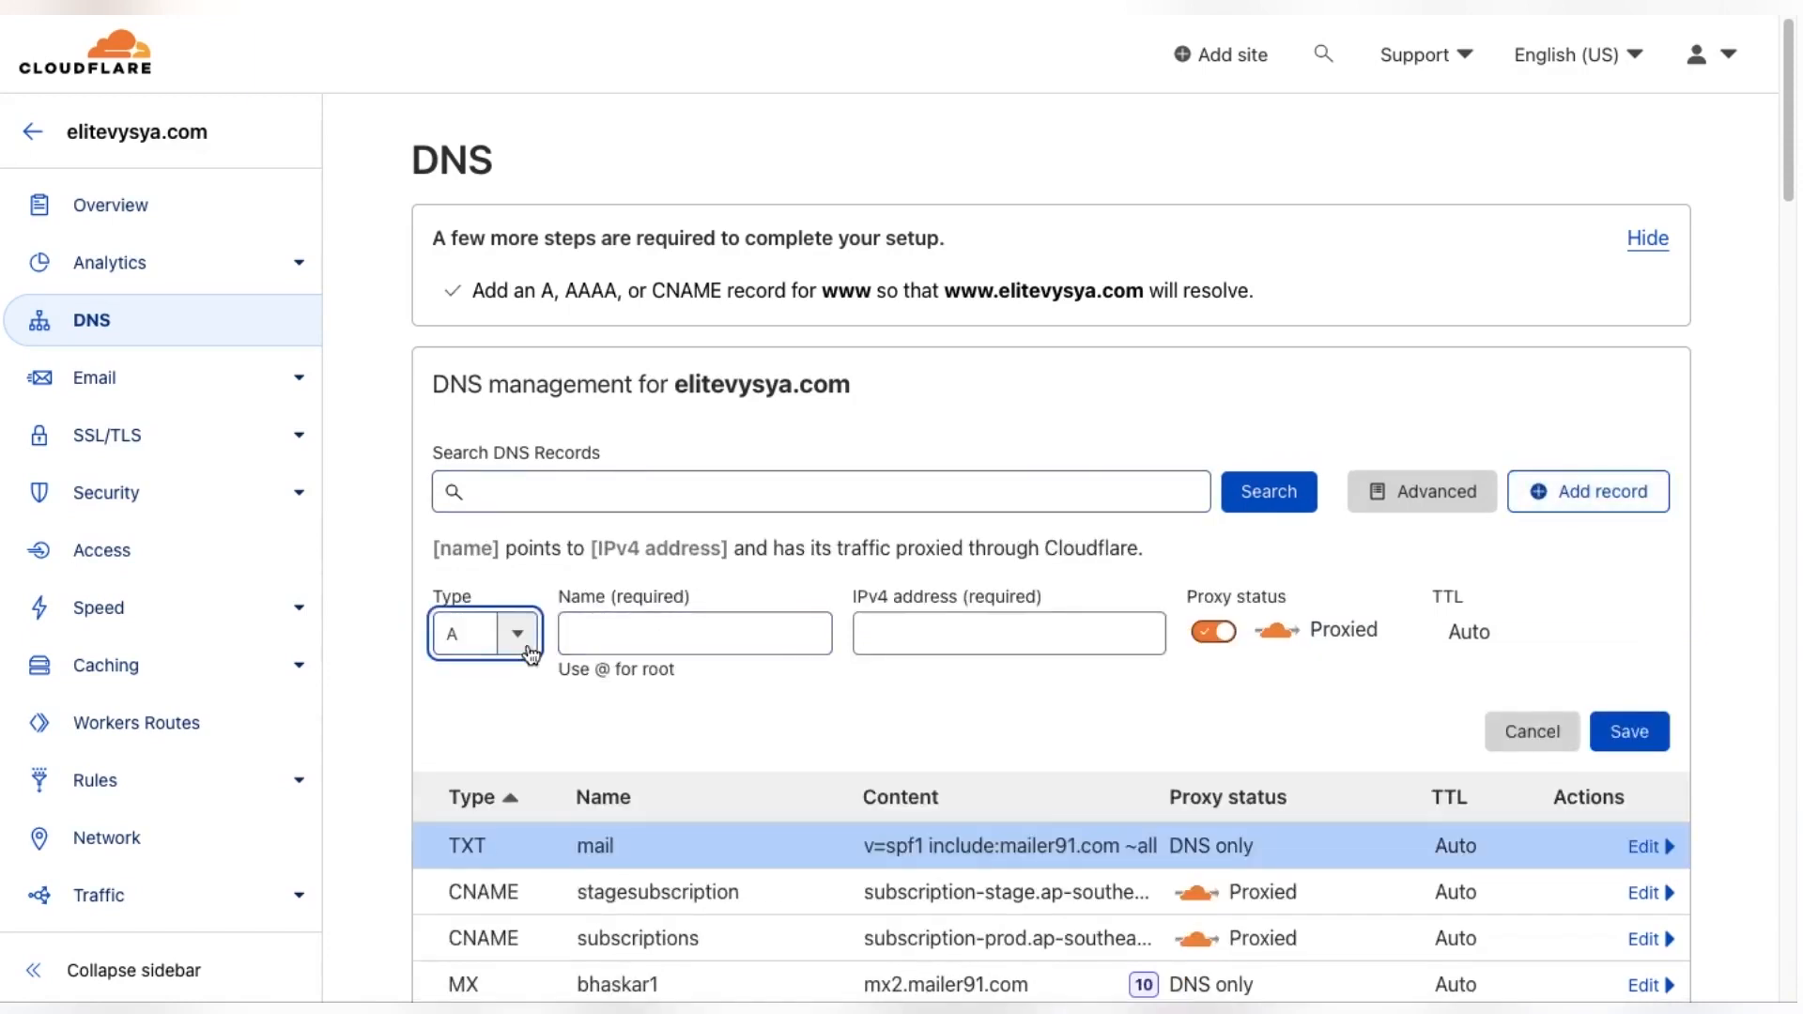
pyautogui.scroll(-5, 505, 746)
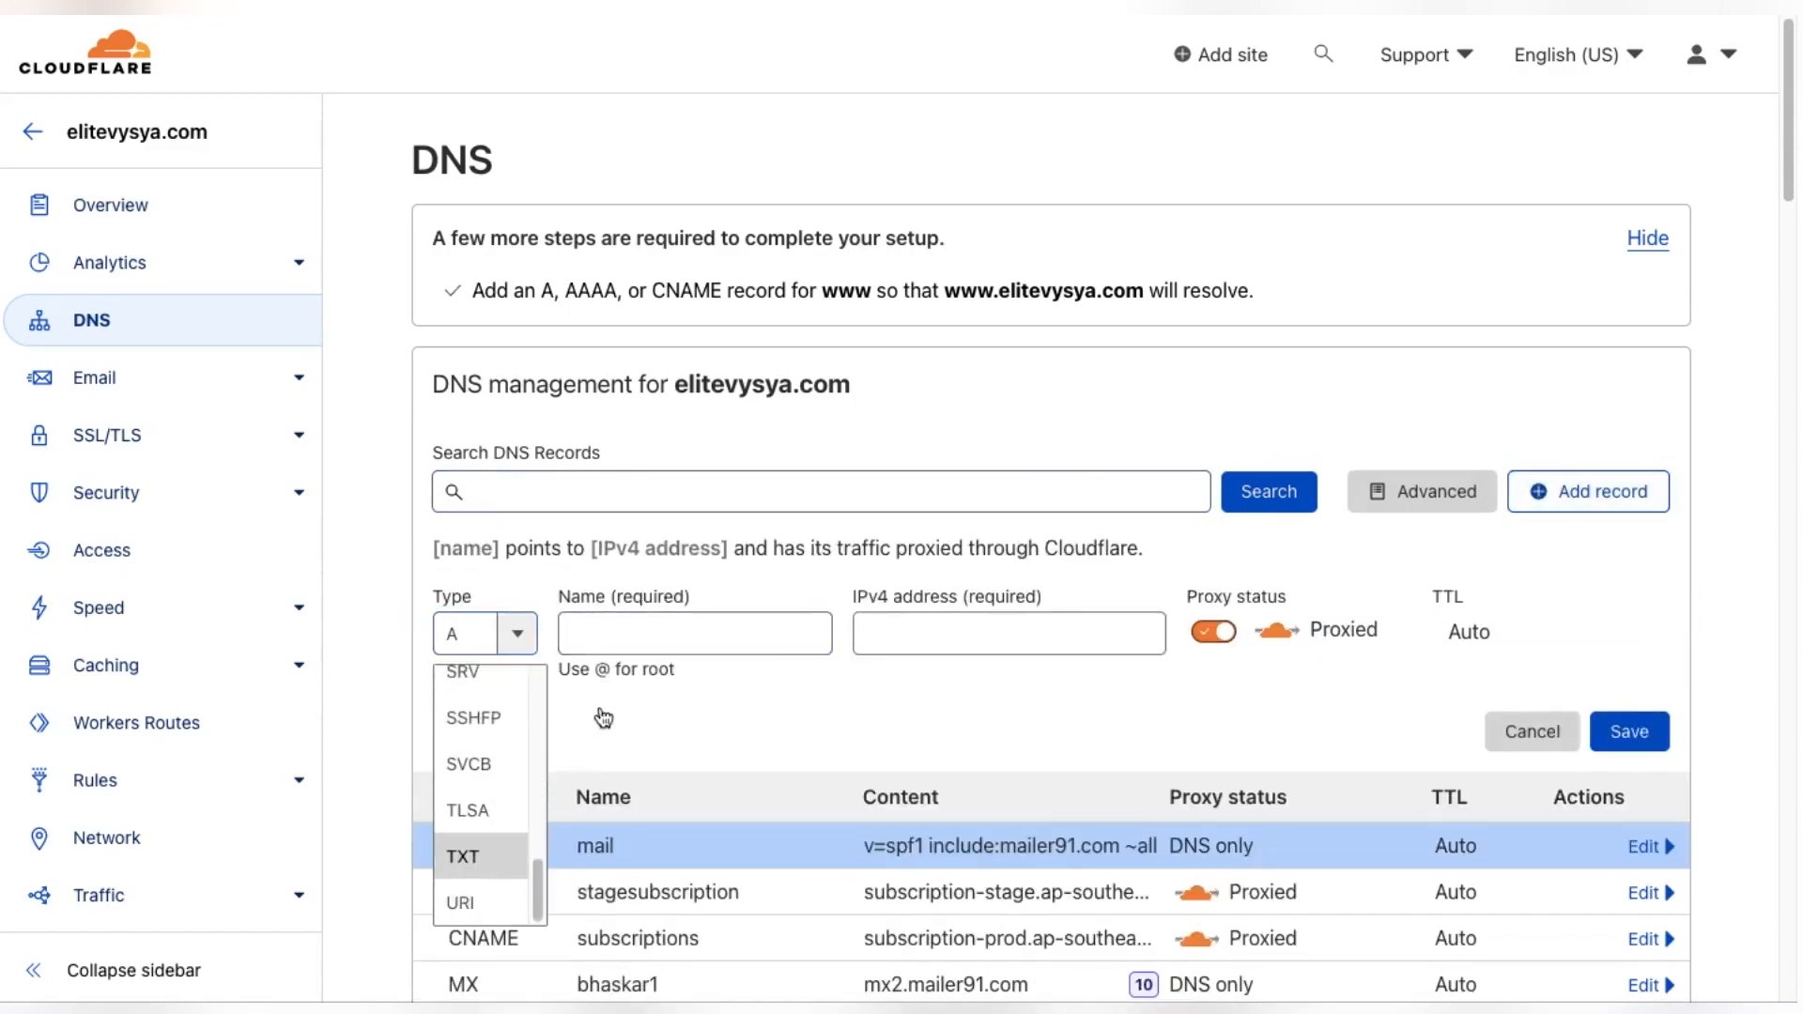
pyautogui.click(495, 856)
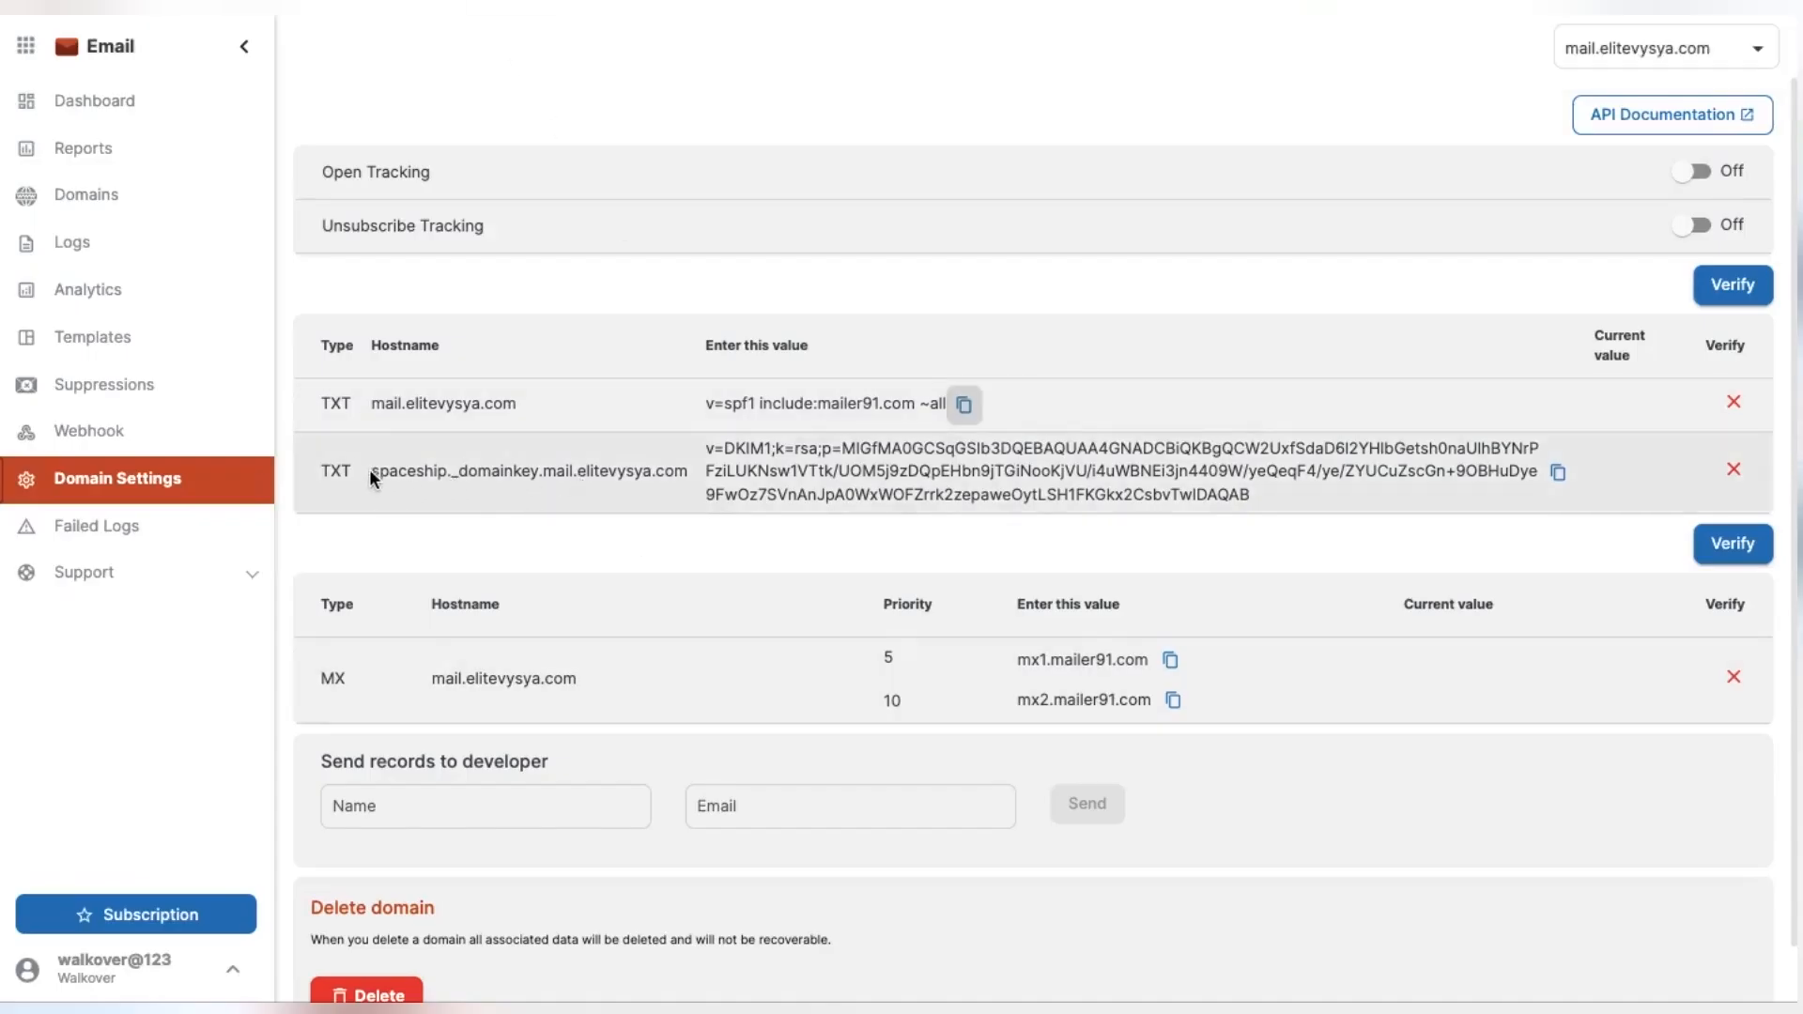
# Step: Save it as spaceship._domainkey.mail with the DKIM key value copied from MSG91
pyautogui.moveTo(369, 469); pyautogui.dragTo(534, 470)
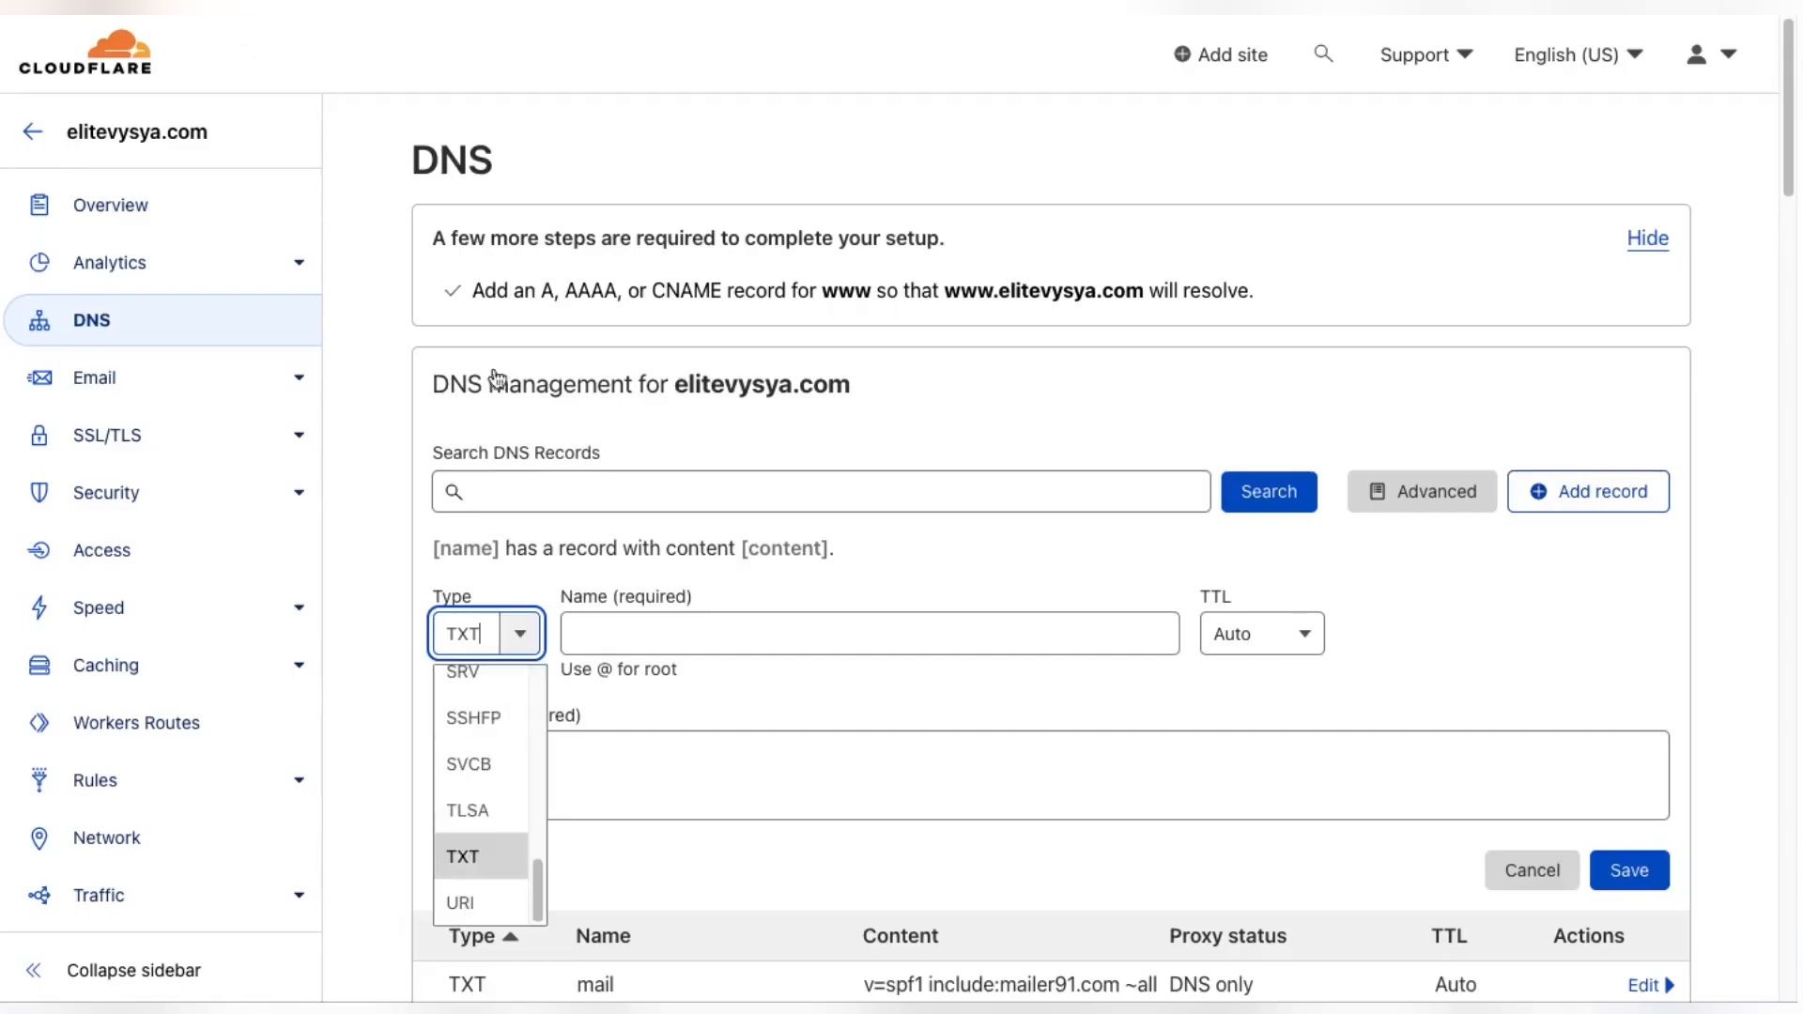
pyautogui.click(673, 634)
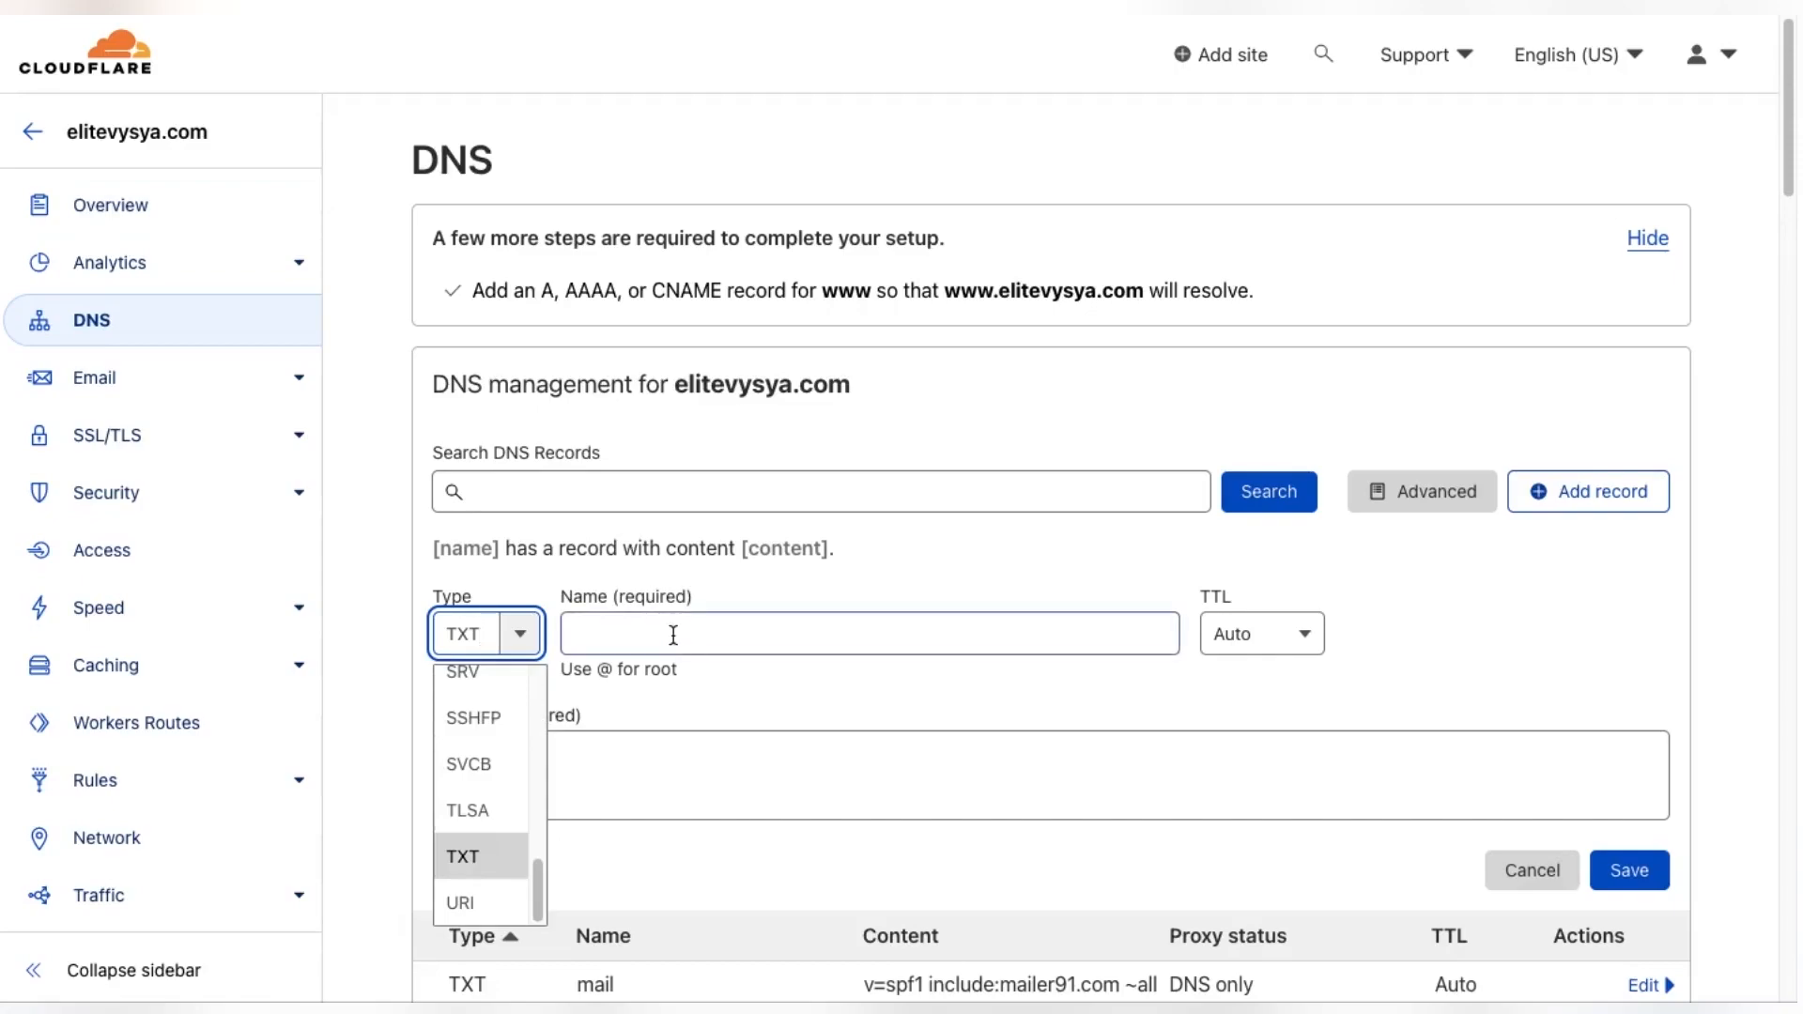
pyautogui.write('spaceship._domainkey.mail.elitevysya.com')
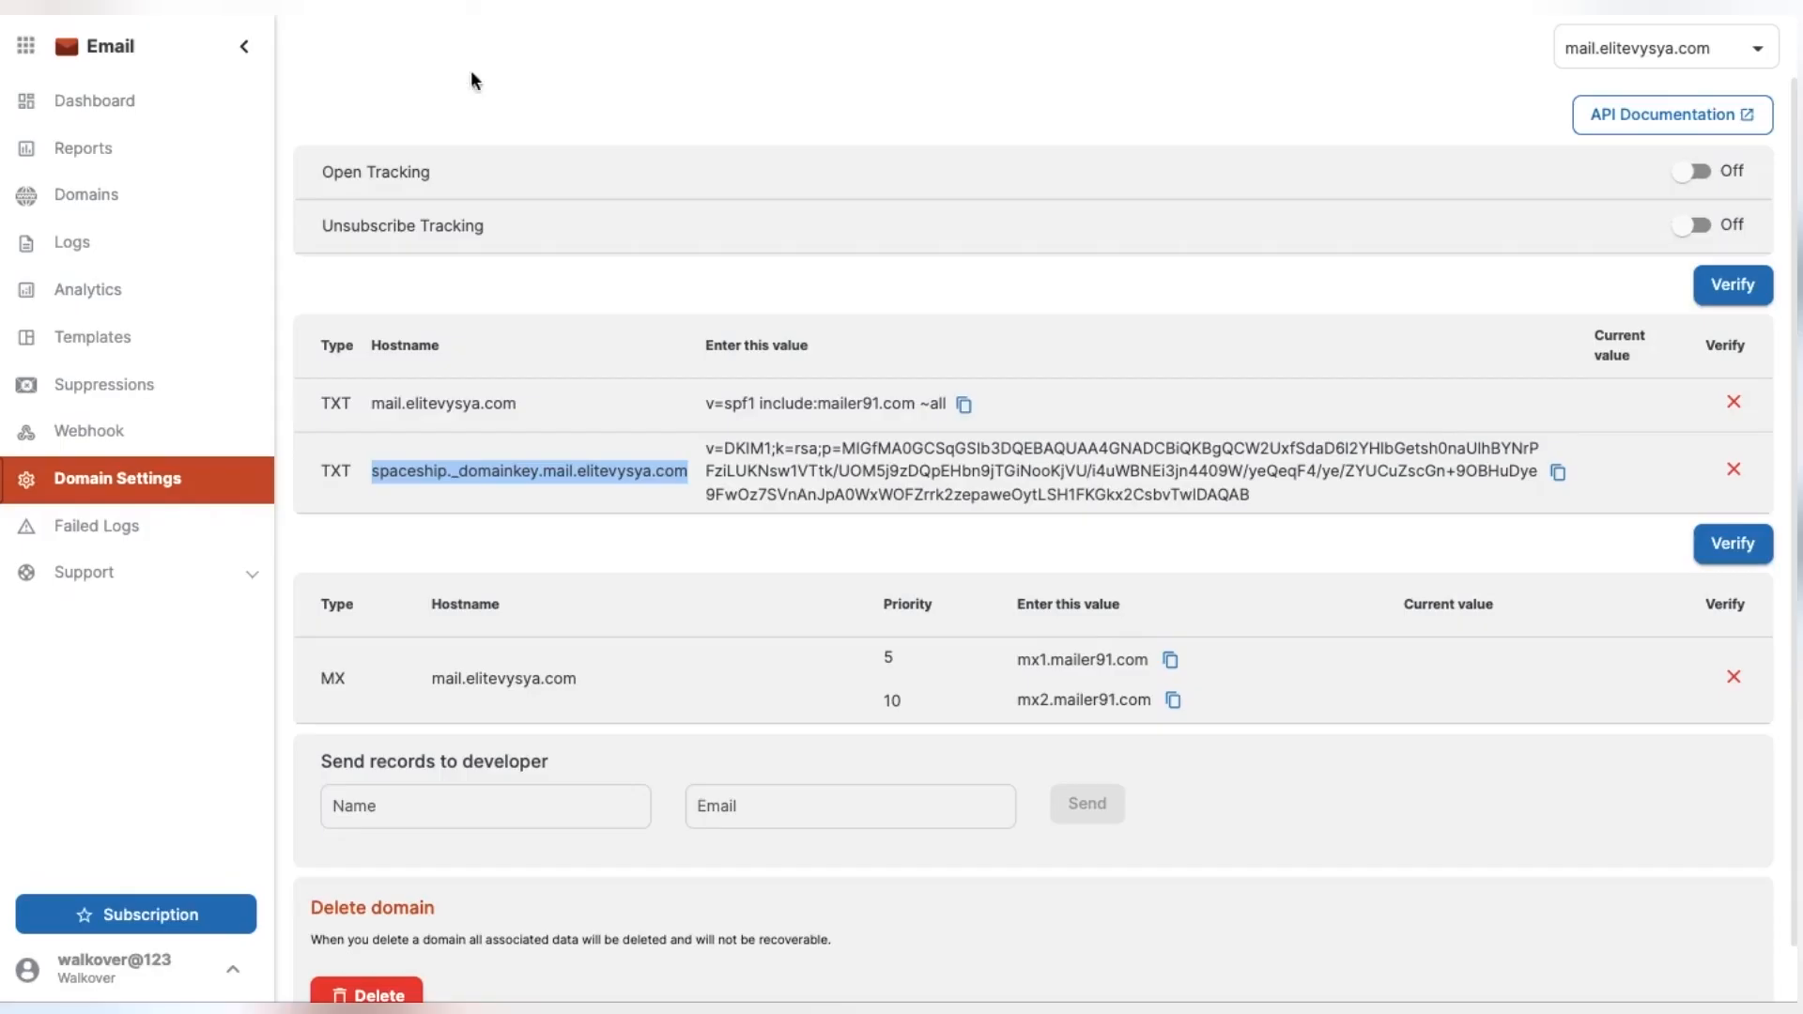
pyautogui.click(1557, 472)
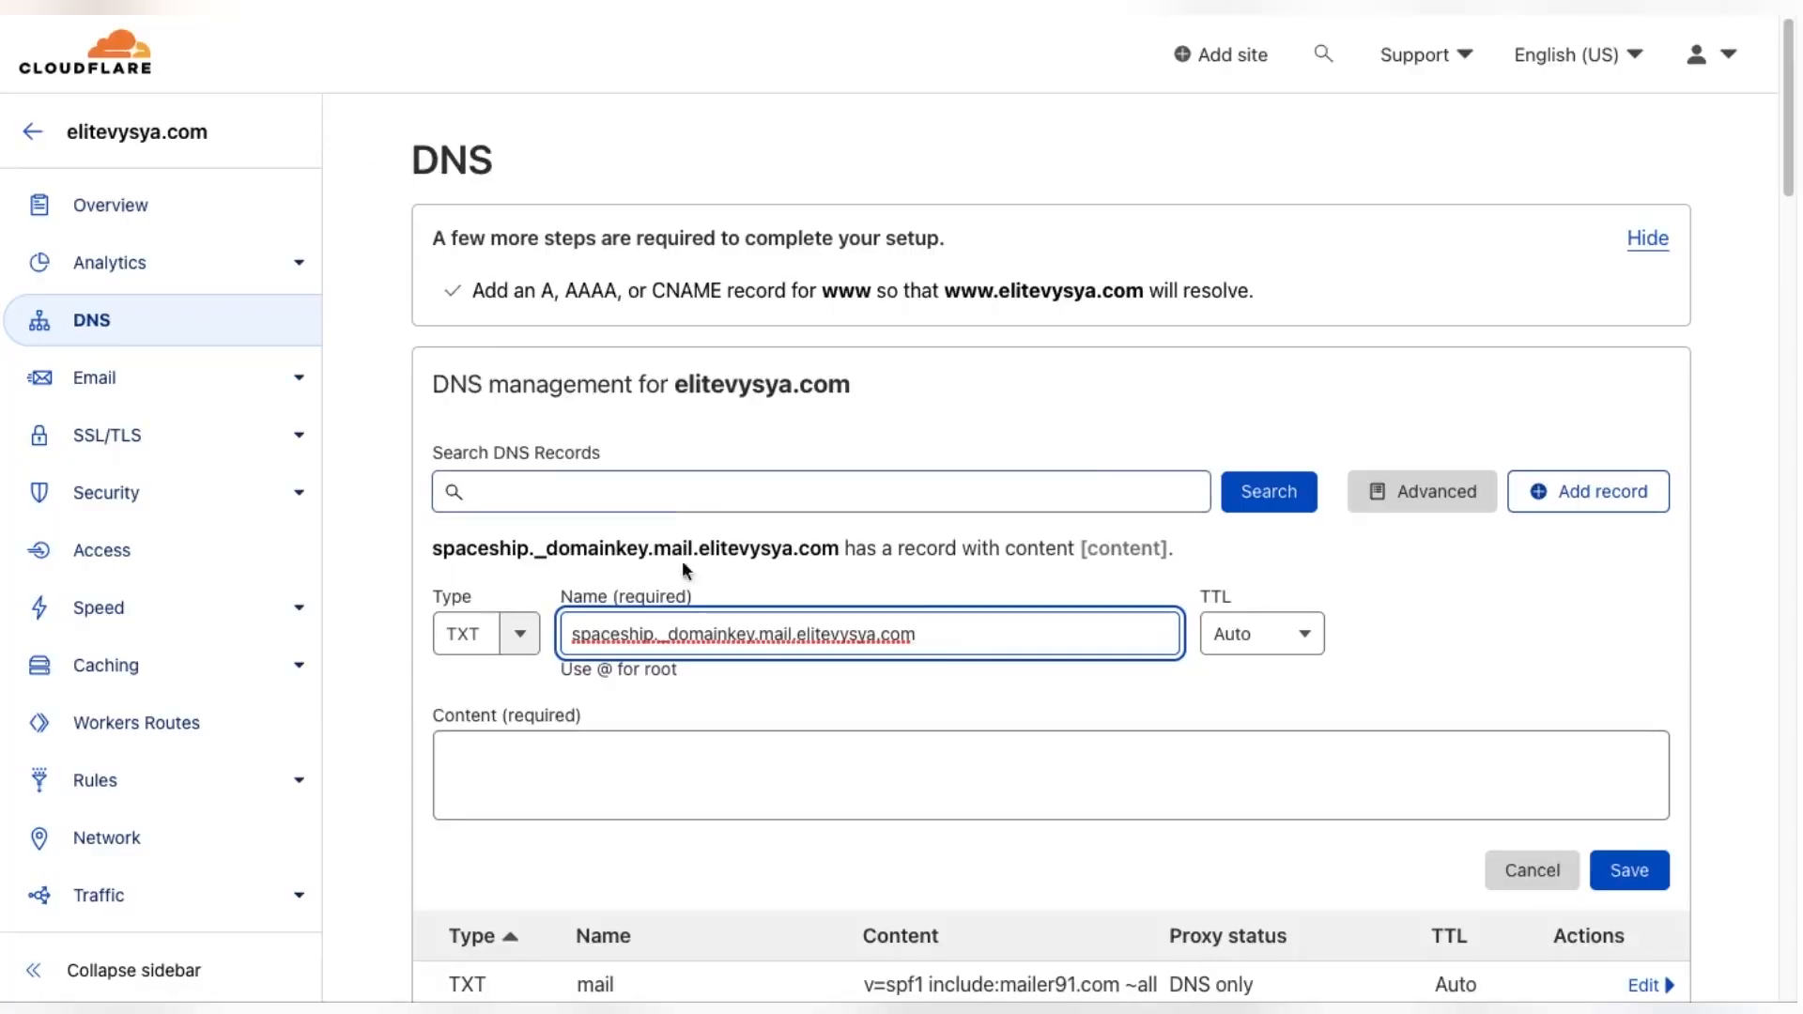
pyautogui.click(652, 761)
pyautogui.hotkey('ctrl', 'v')
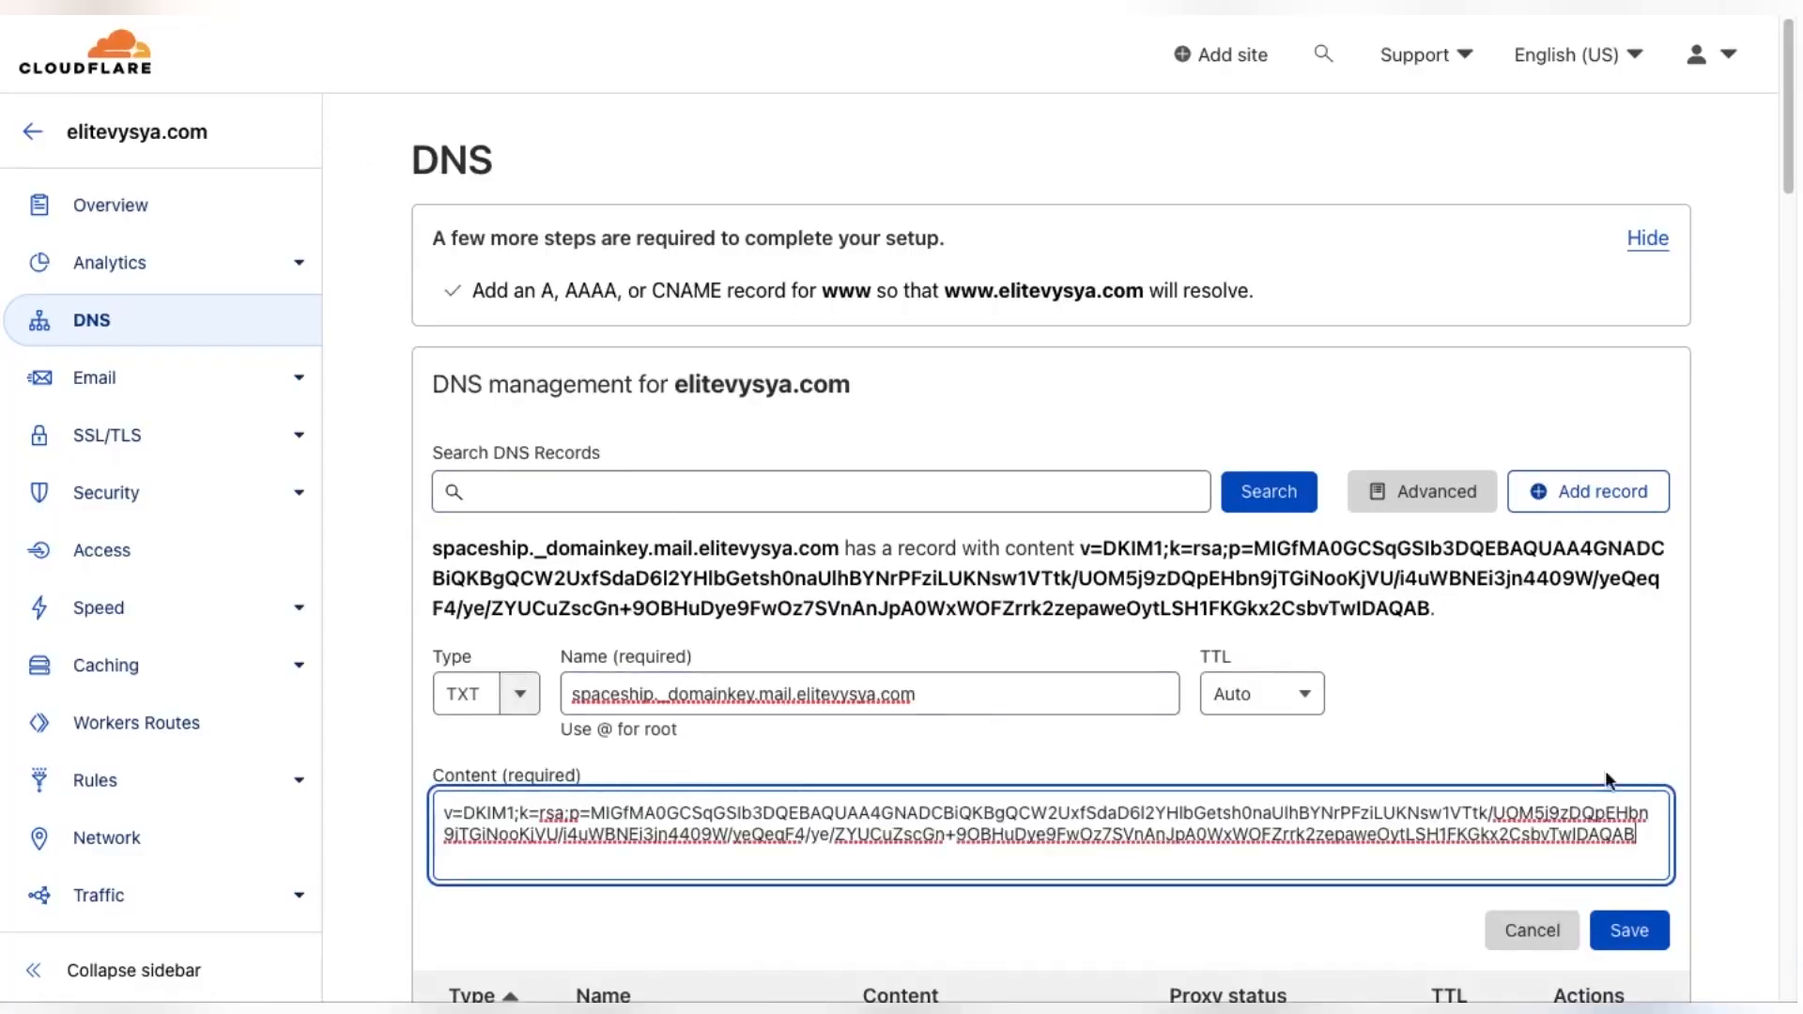
pyautogui.click(1629, 929)
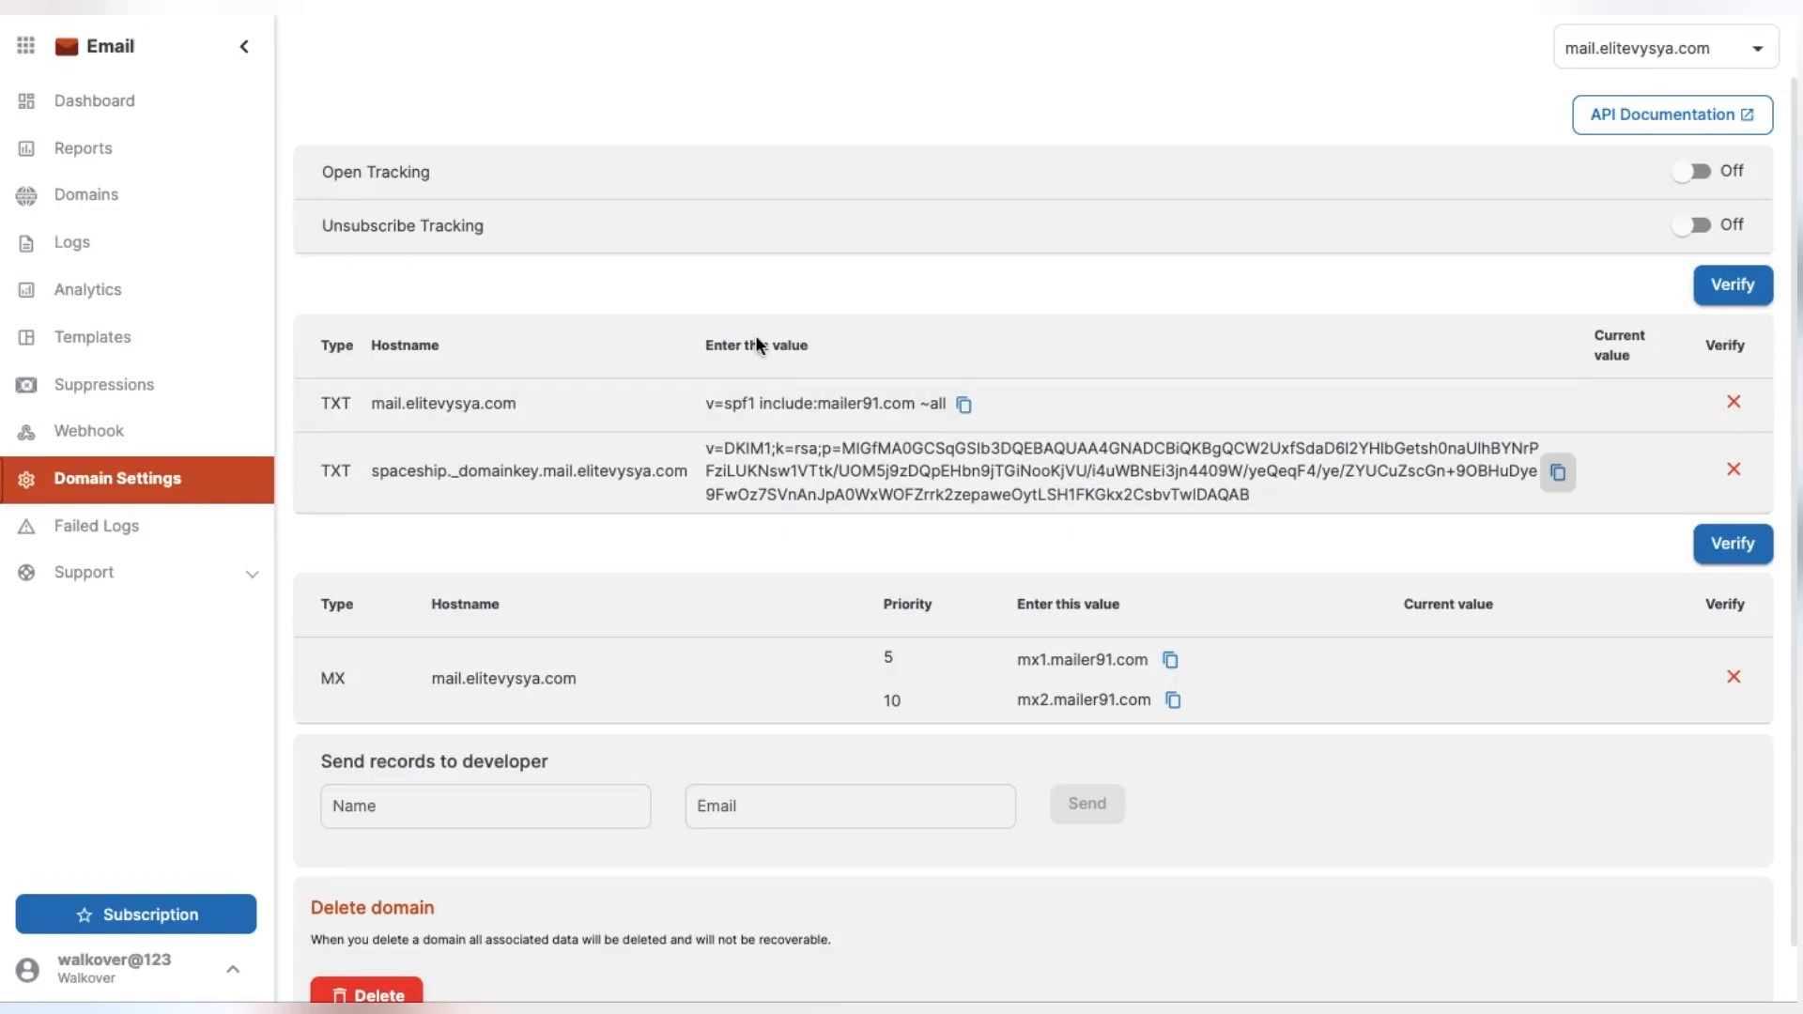
# Step: Verify the SPF and DKIM TXT records for mail.elitevysya.com, leaving MX unverified
pyautogui.moveTo(1258, 2)
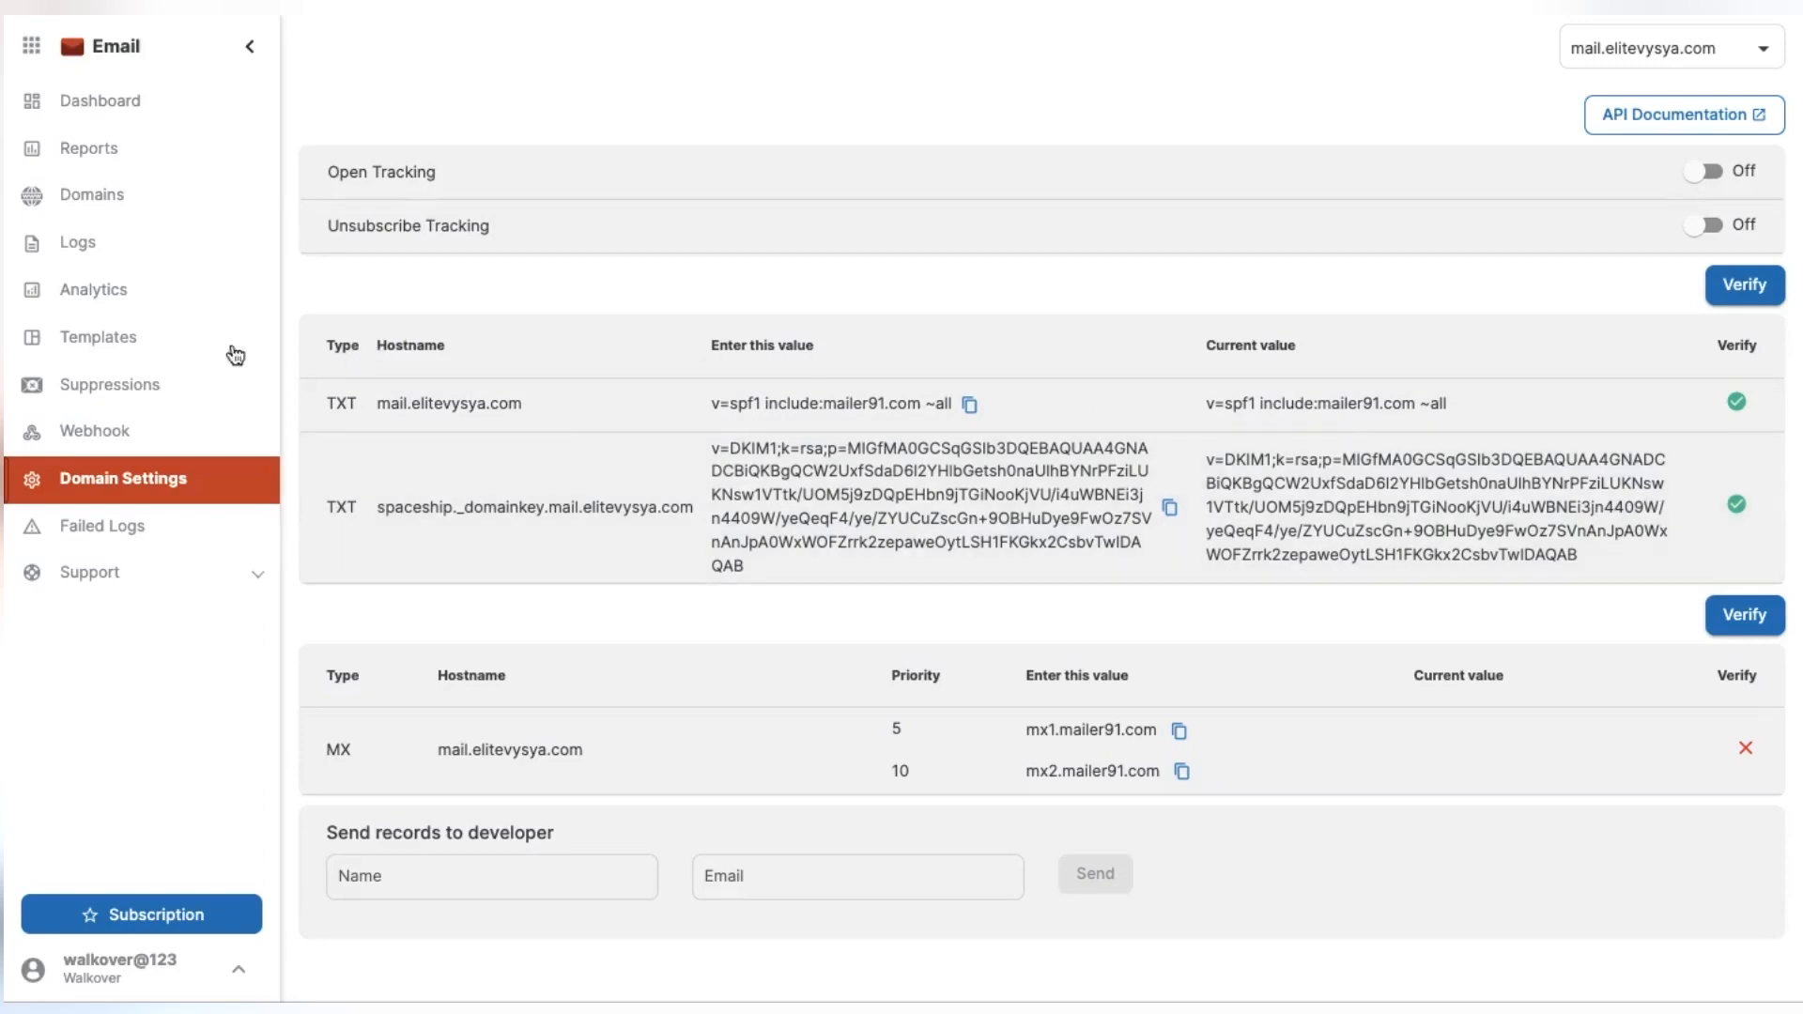
# Step: Create template Testing_MSG91 with subject 'Login OTP for MSG91 Account', designed visually
pyautogui.click(139, 343)
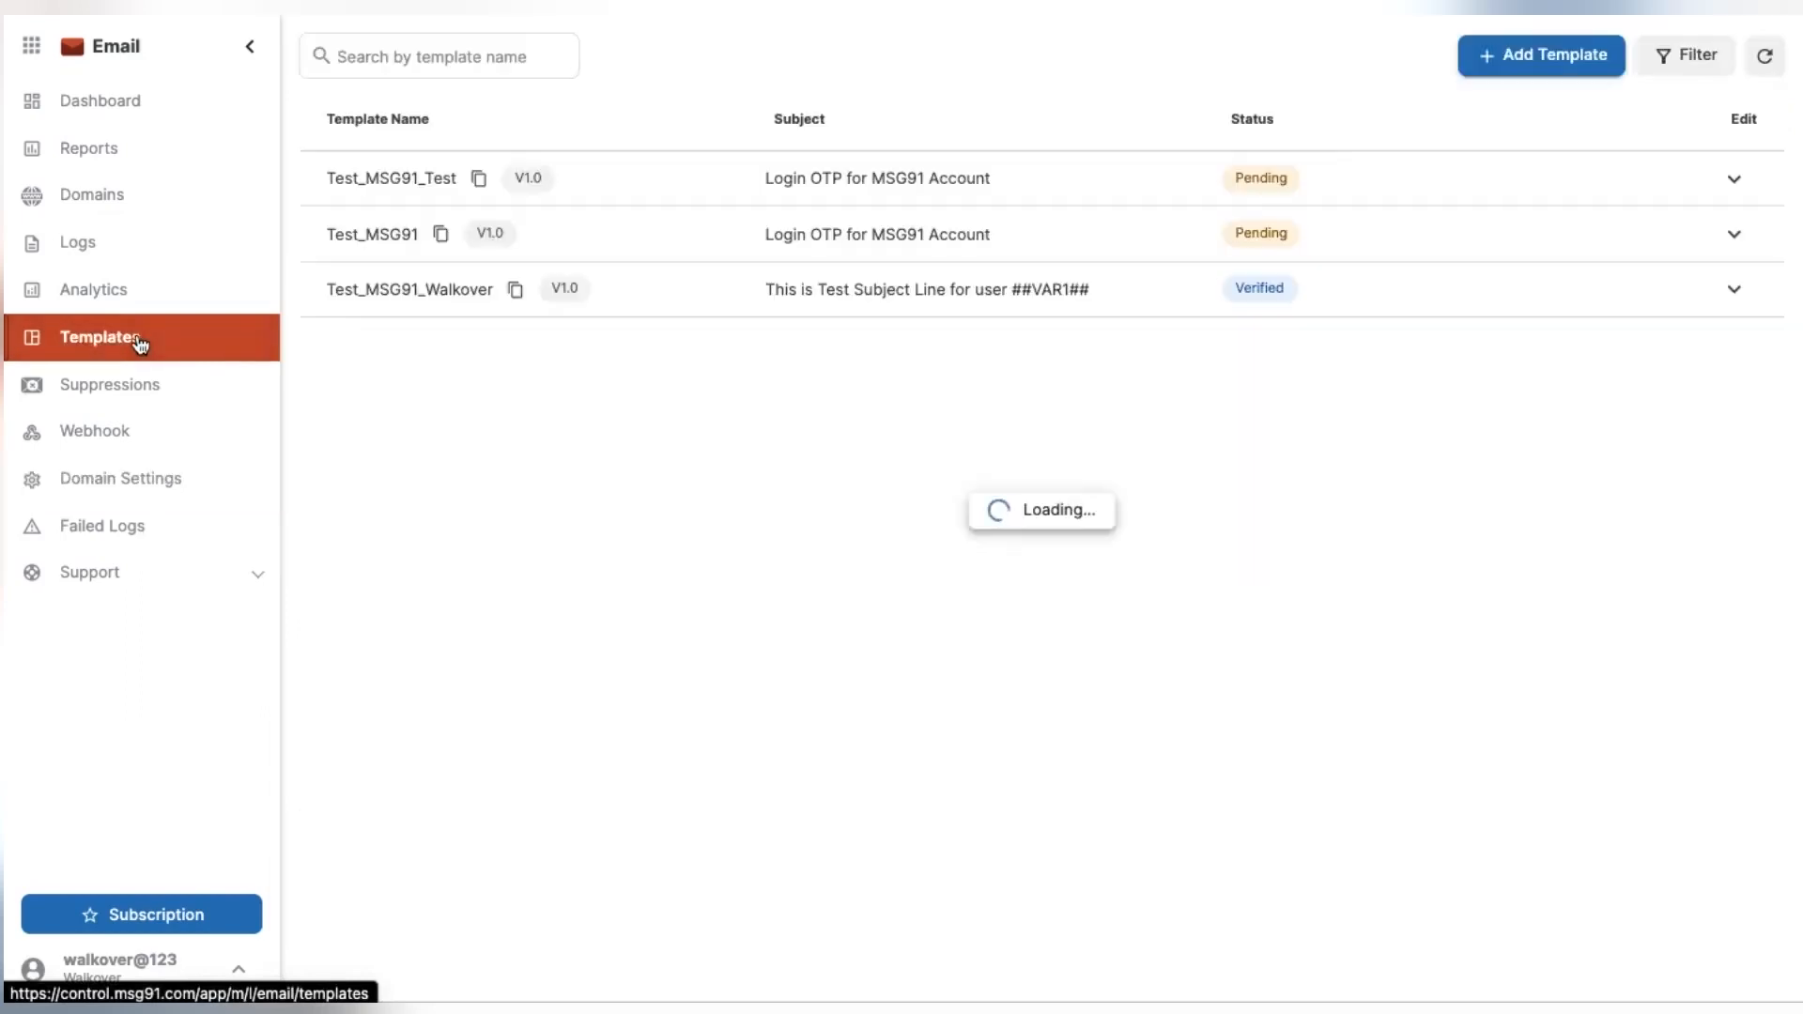
pyautogui.click(1523, 56)
pyautogui.click(828, 435)
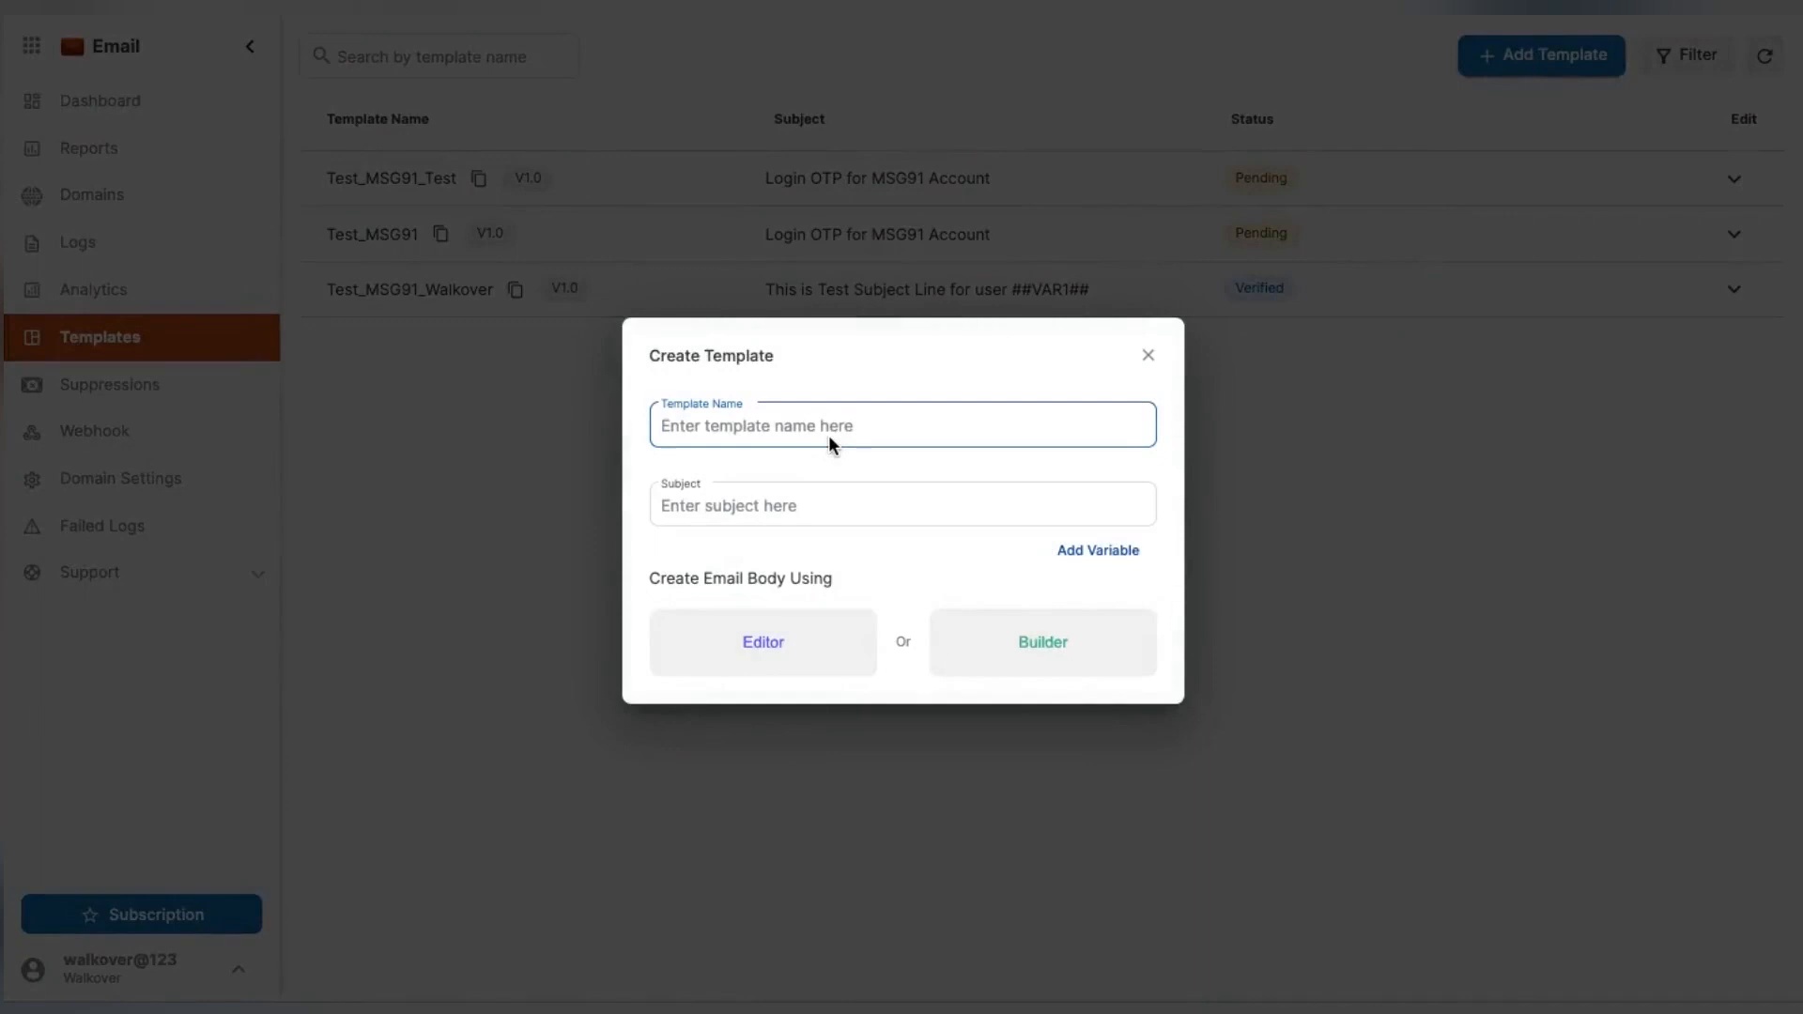
pyautogui.write('Testing_MSG91')
pyautogui.click(791, 493)
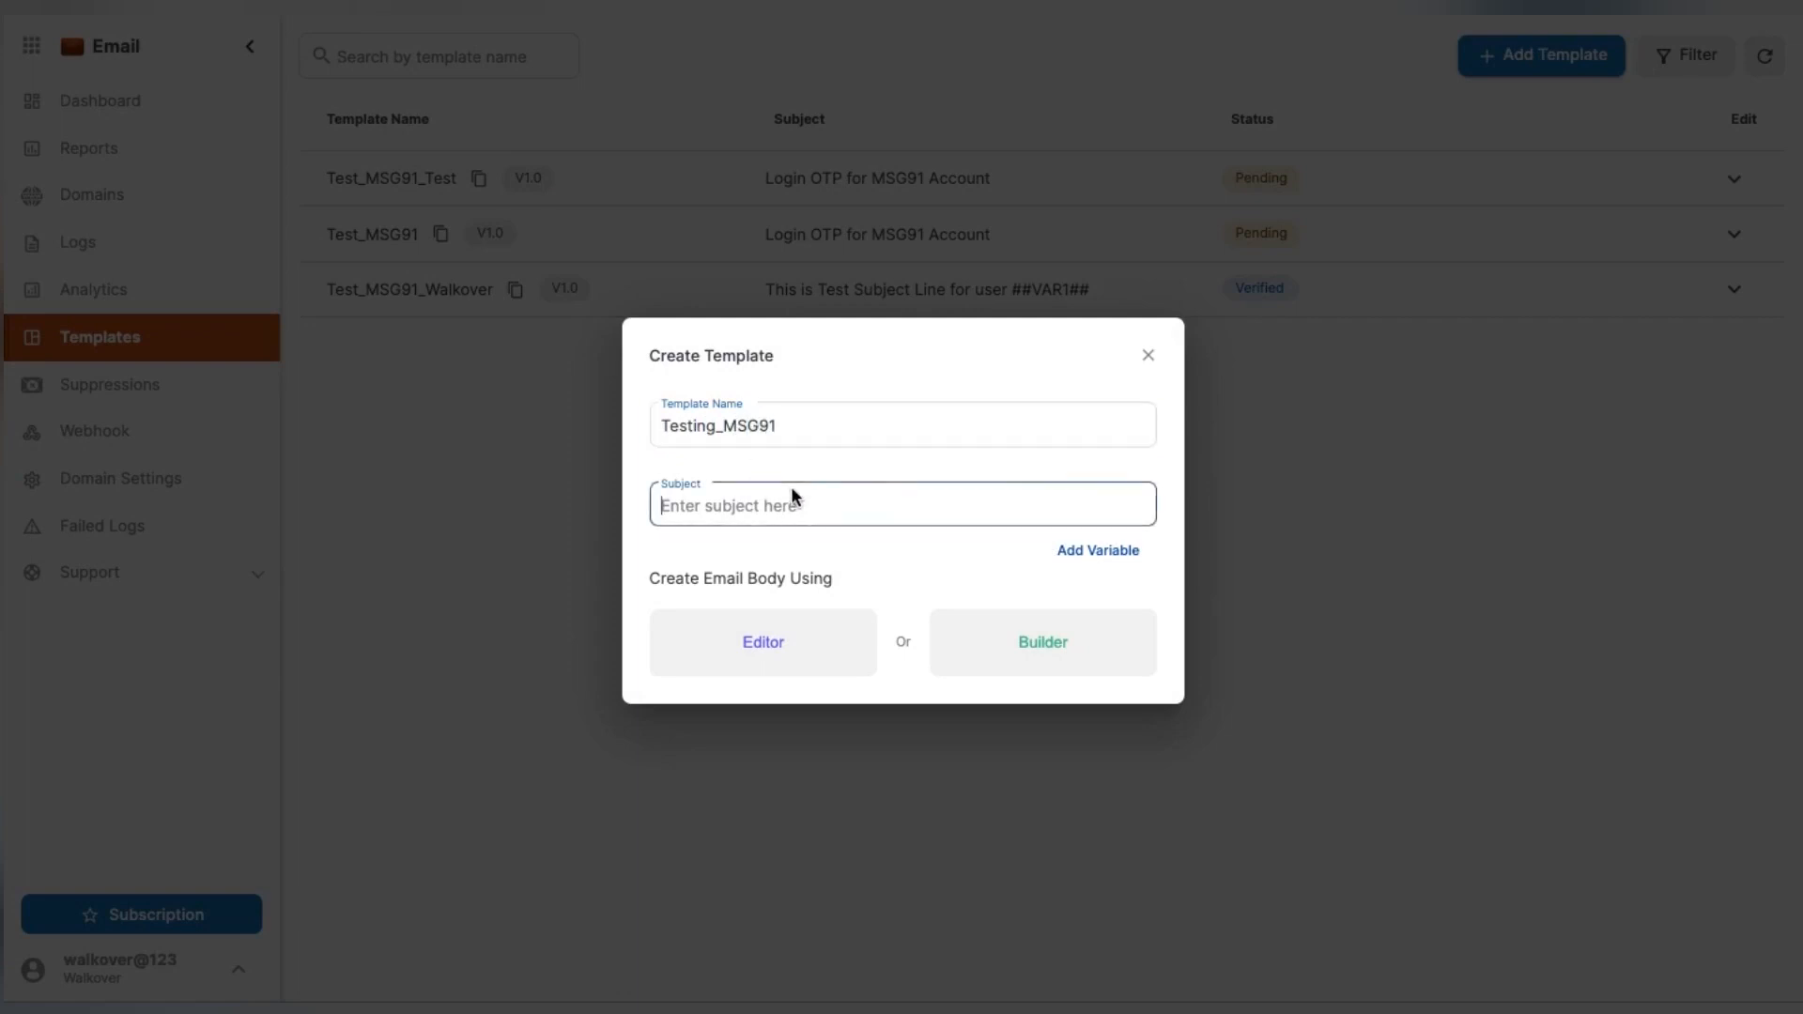
pyautogui.write('Login OTP for MSG91 Account')
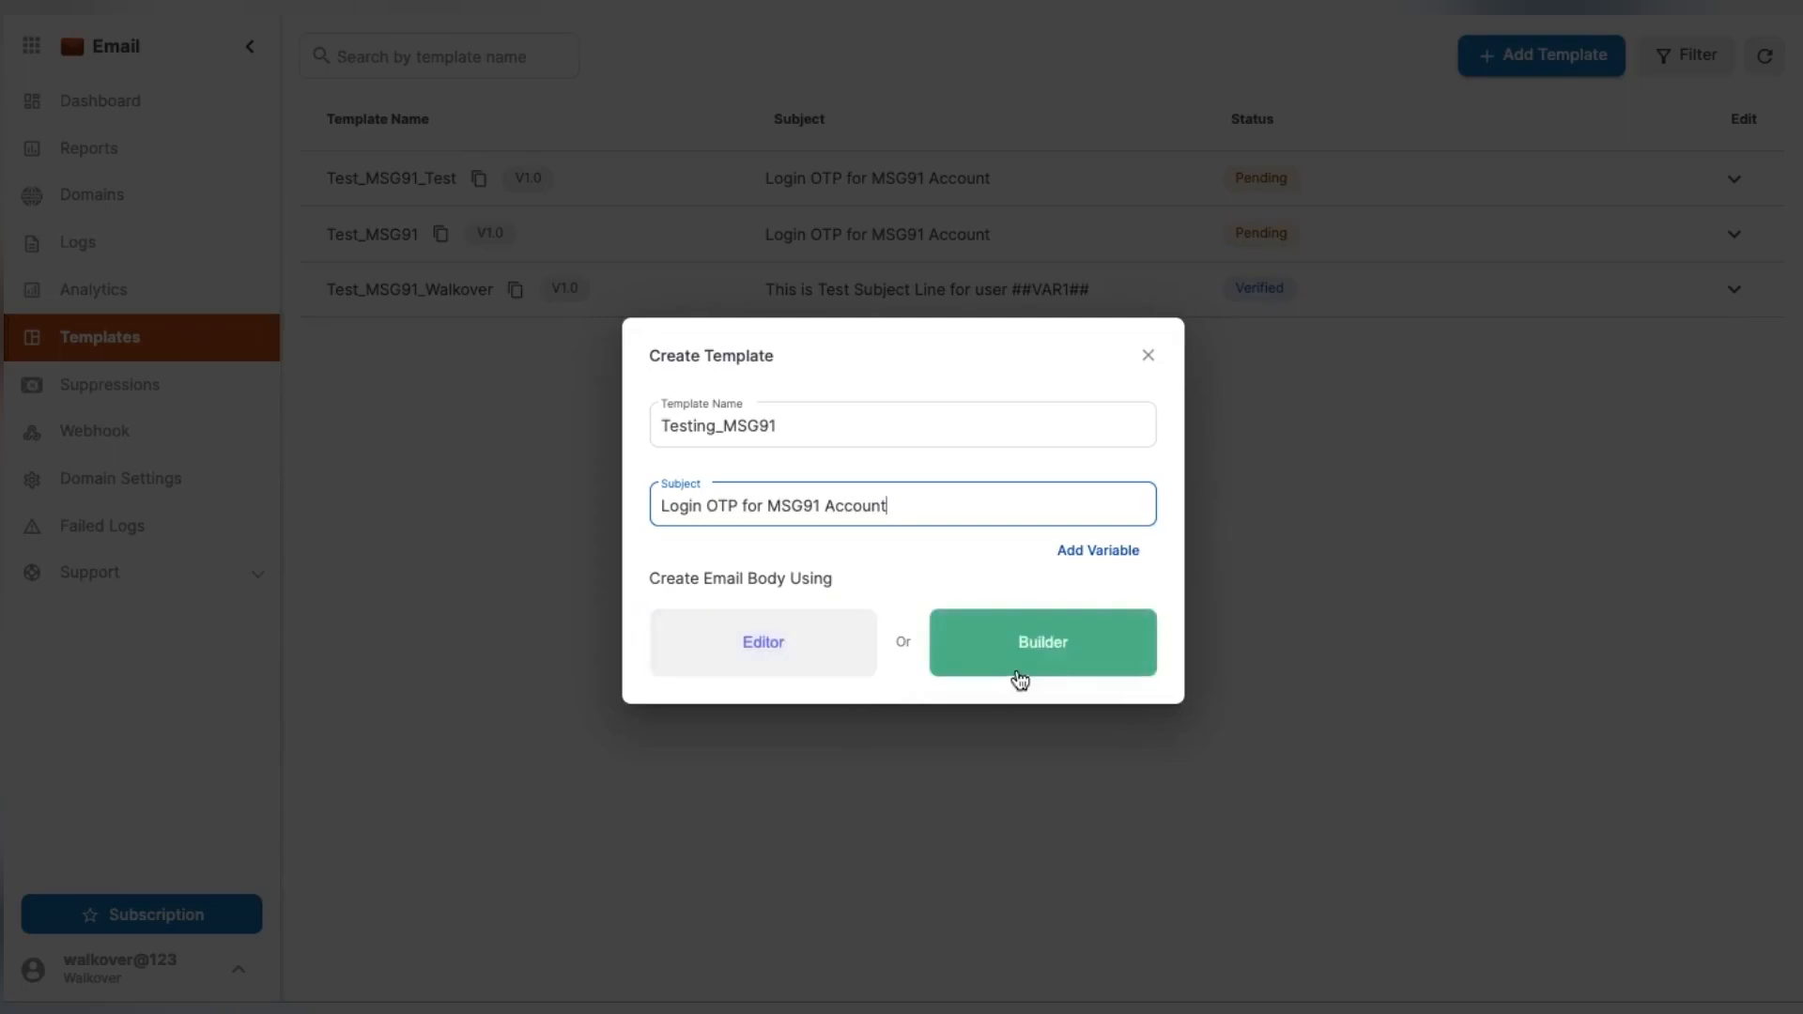
pyautogui.click(1019, 676)
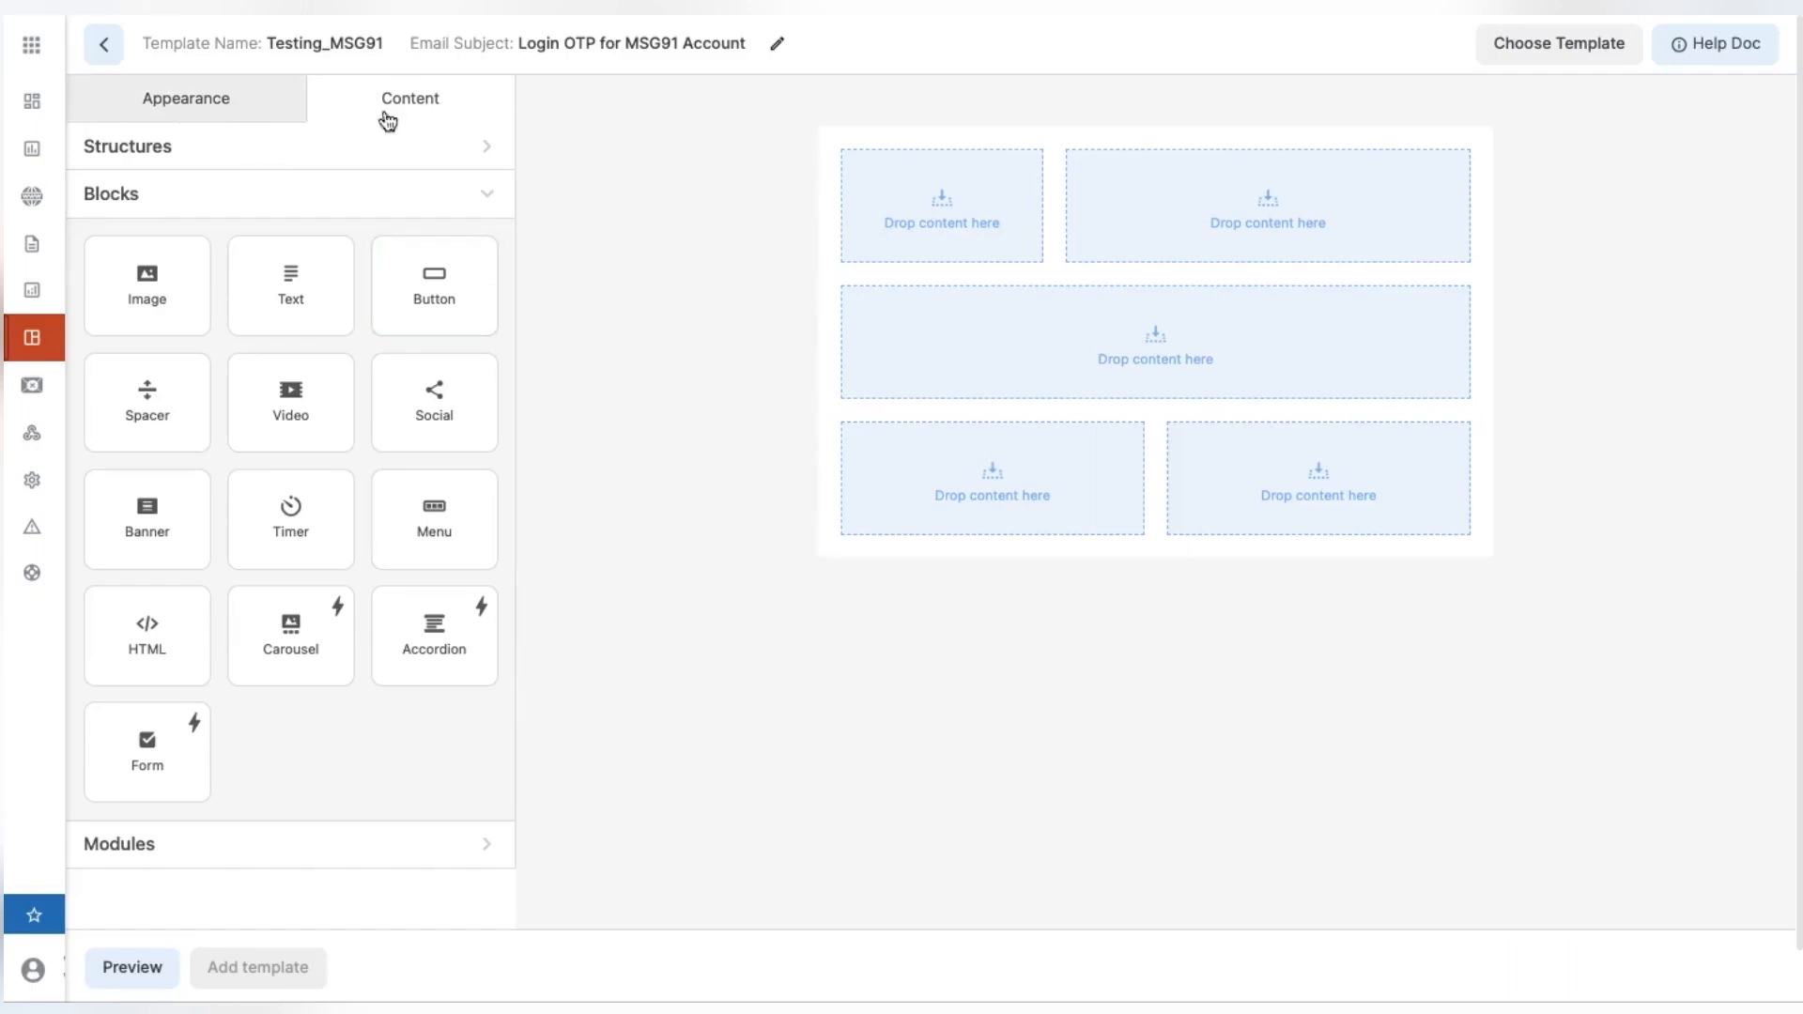
# Step: Look through the builder's Appearance and Content panels, then bring up Choose Template
pyautogui.click(215, 116)
pyautogui.click(230, 148)
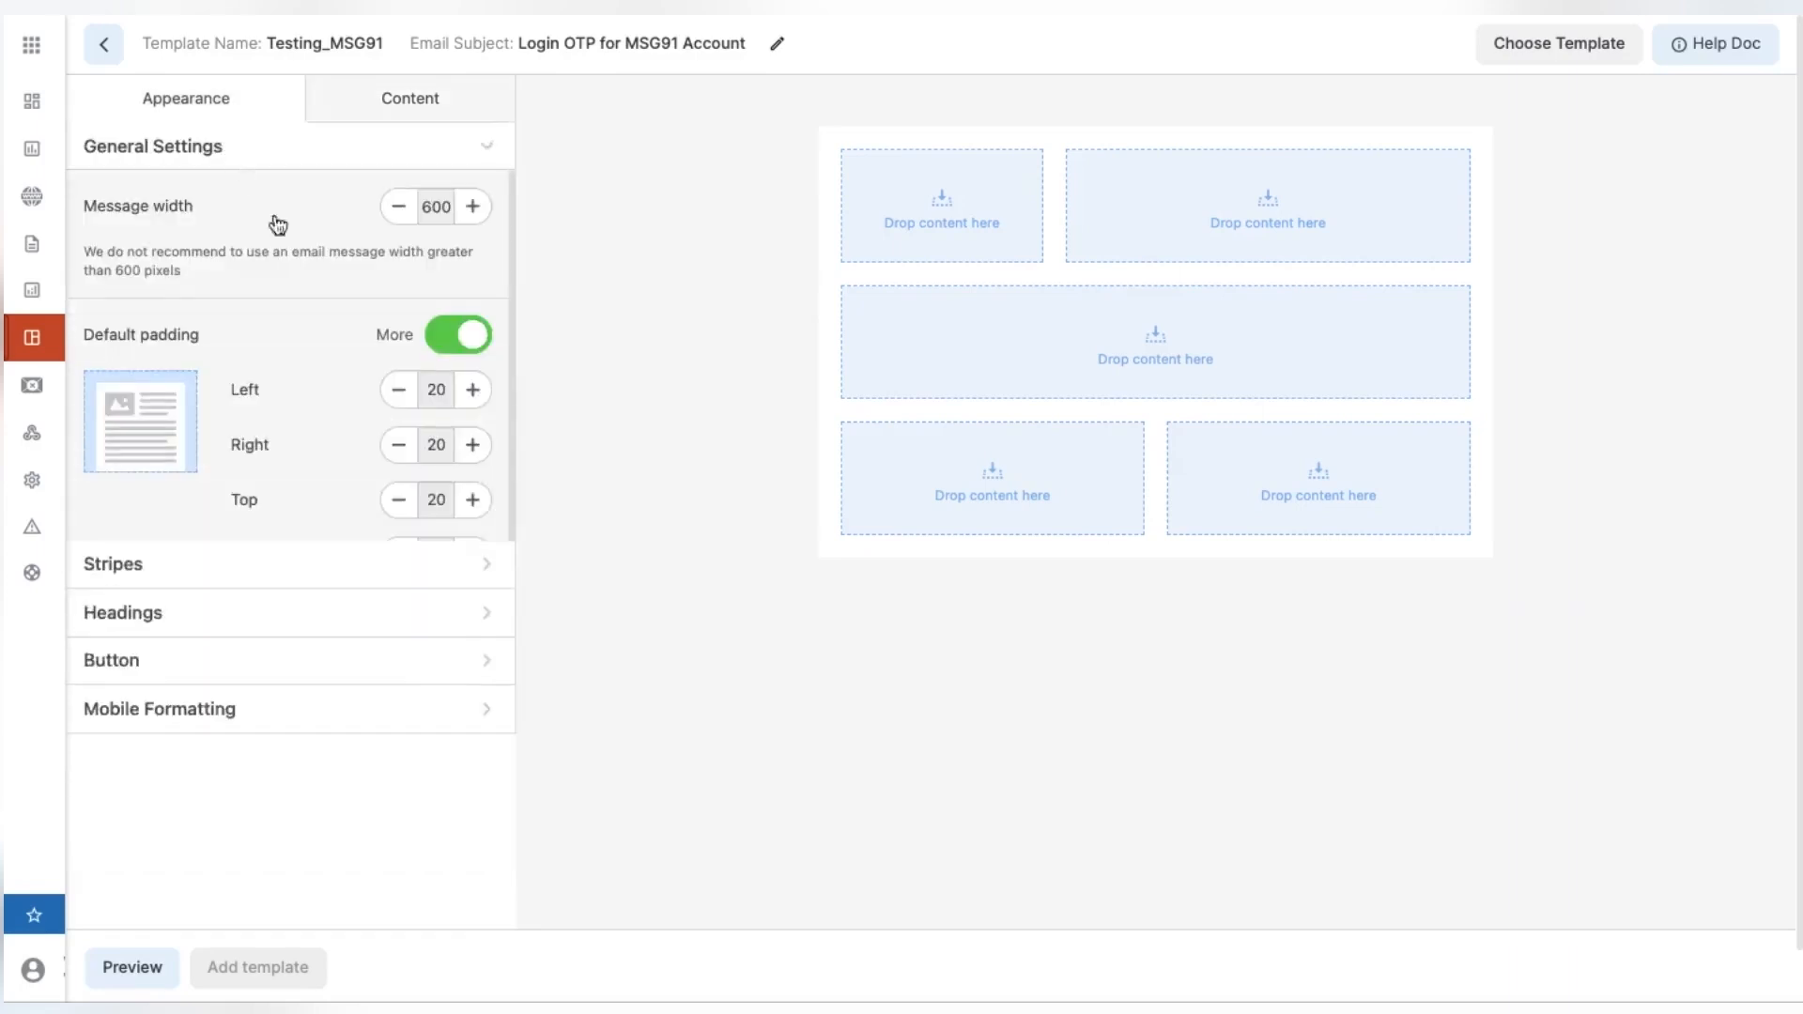
pyautogui.scroll(-5, 319, 340)
pyautogui.scroll(5, 322, 348)
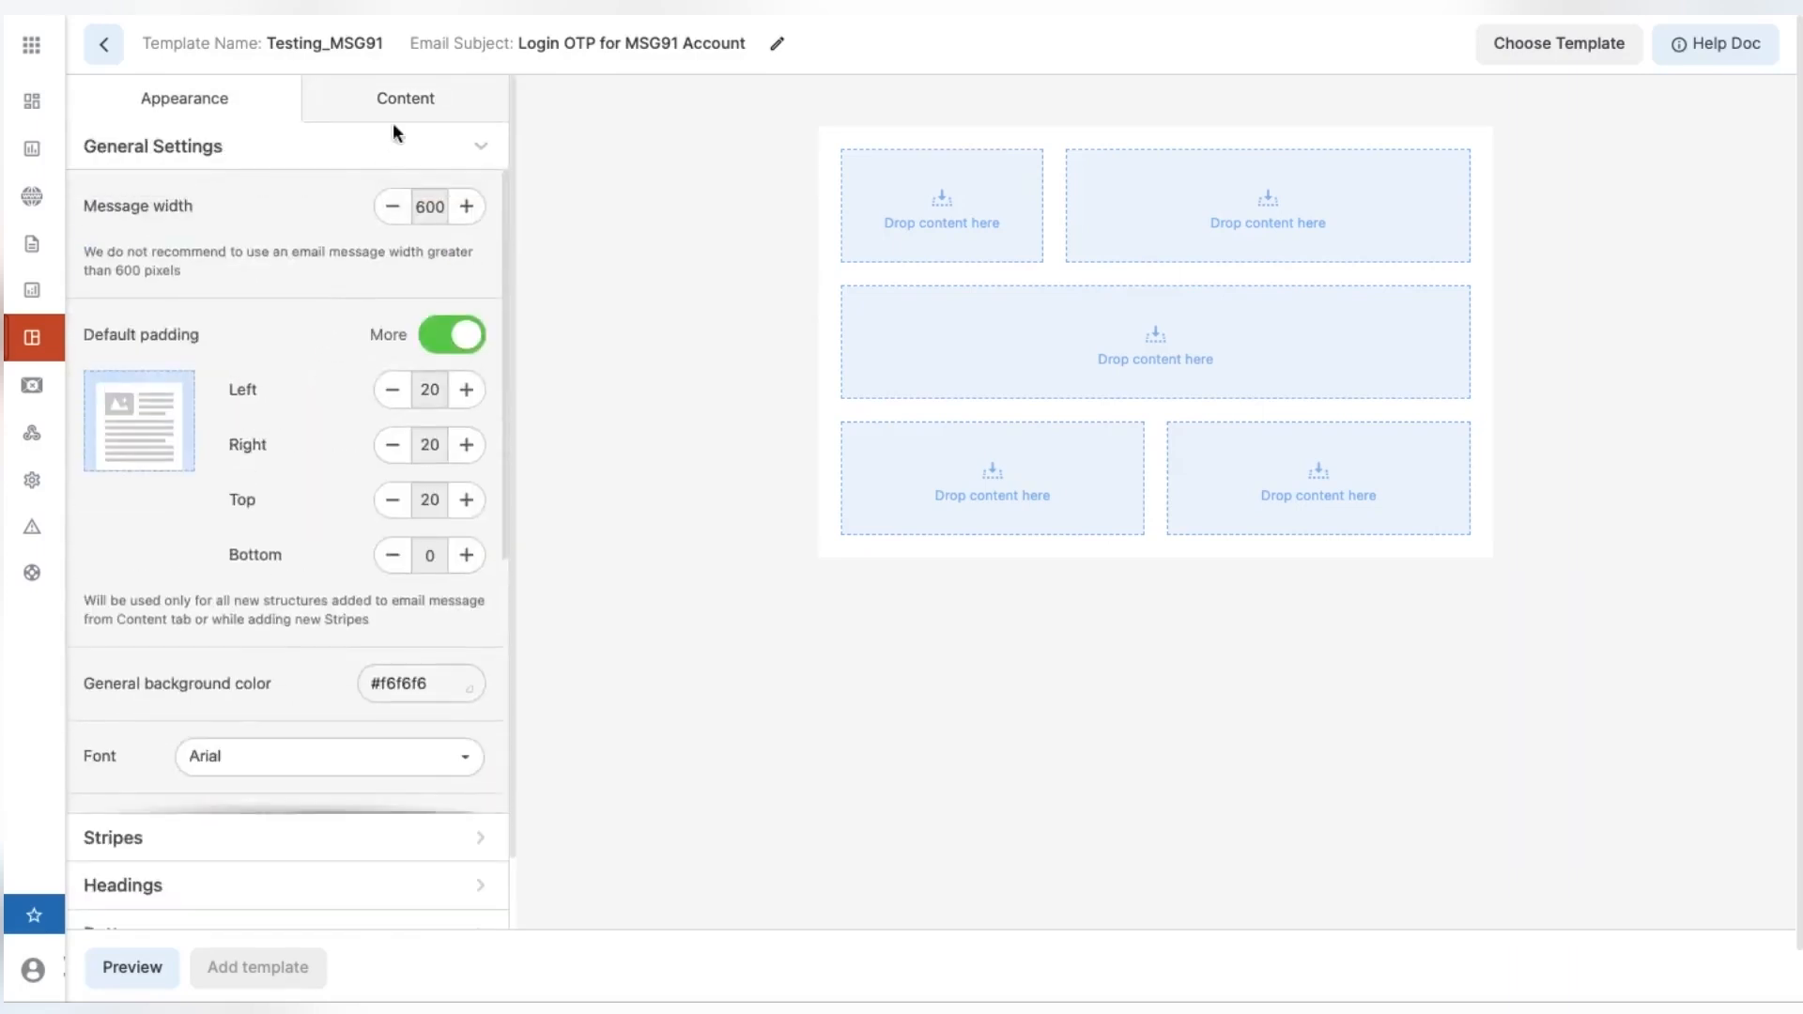
pyautogui.click(405, 97)
pyautogui.scroll(-1, 341, 368)
pyautogui.scroll(1, 341, 368)
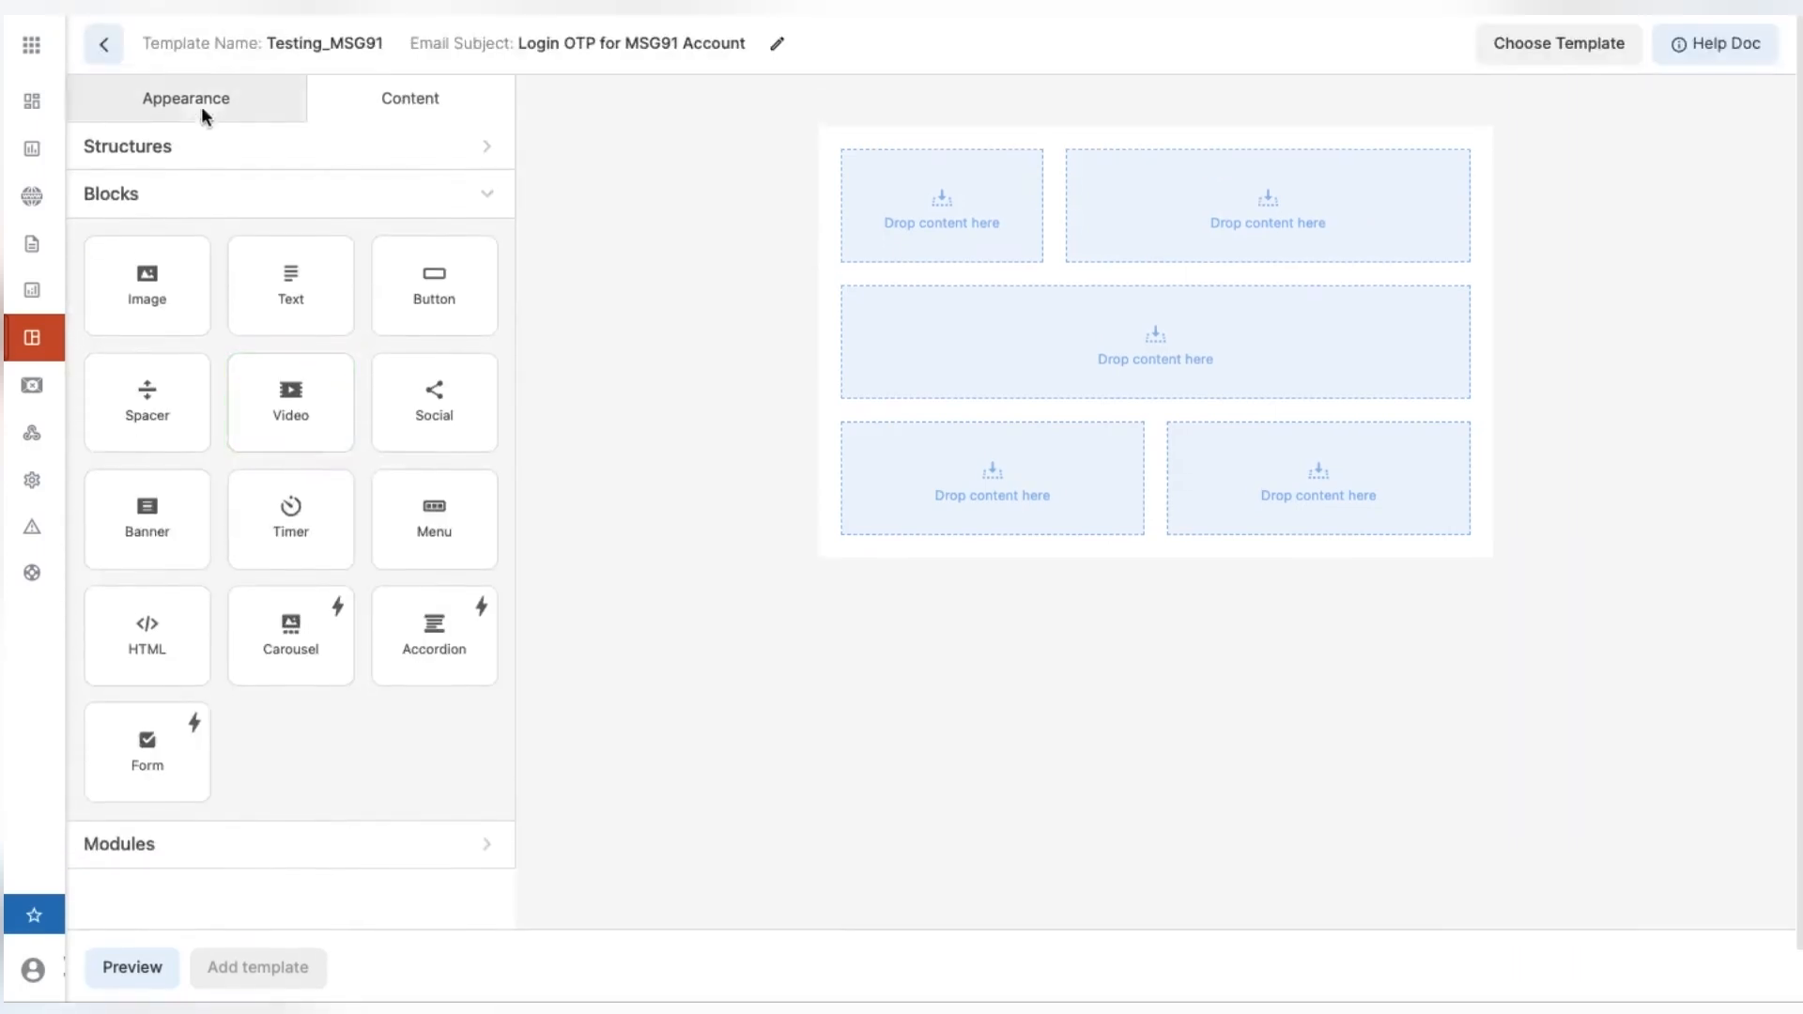
pyautogui.click(201, 105)
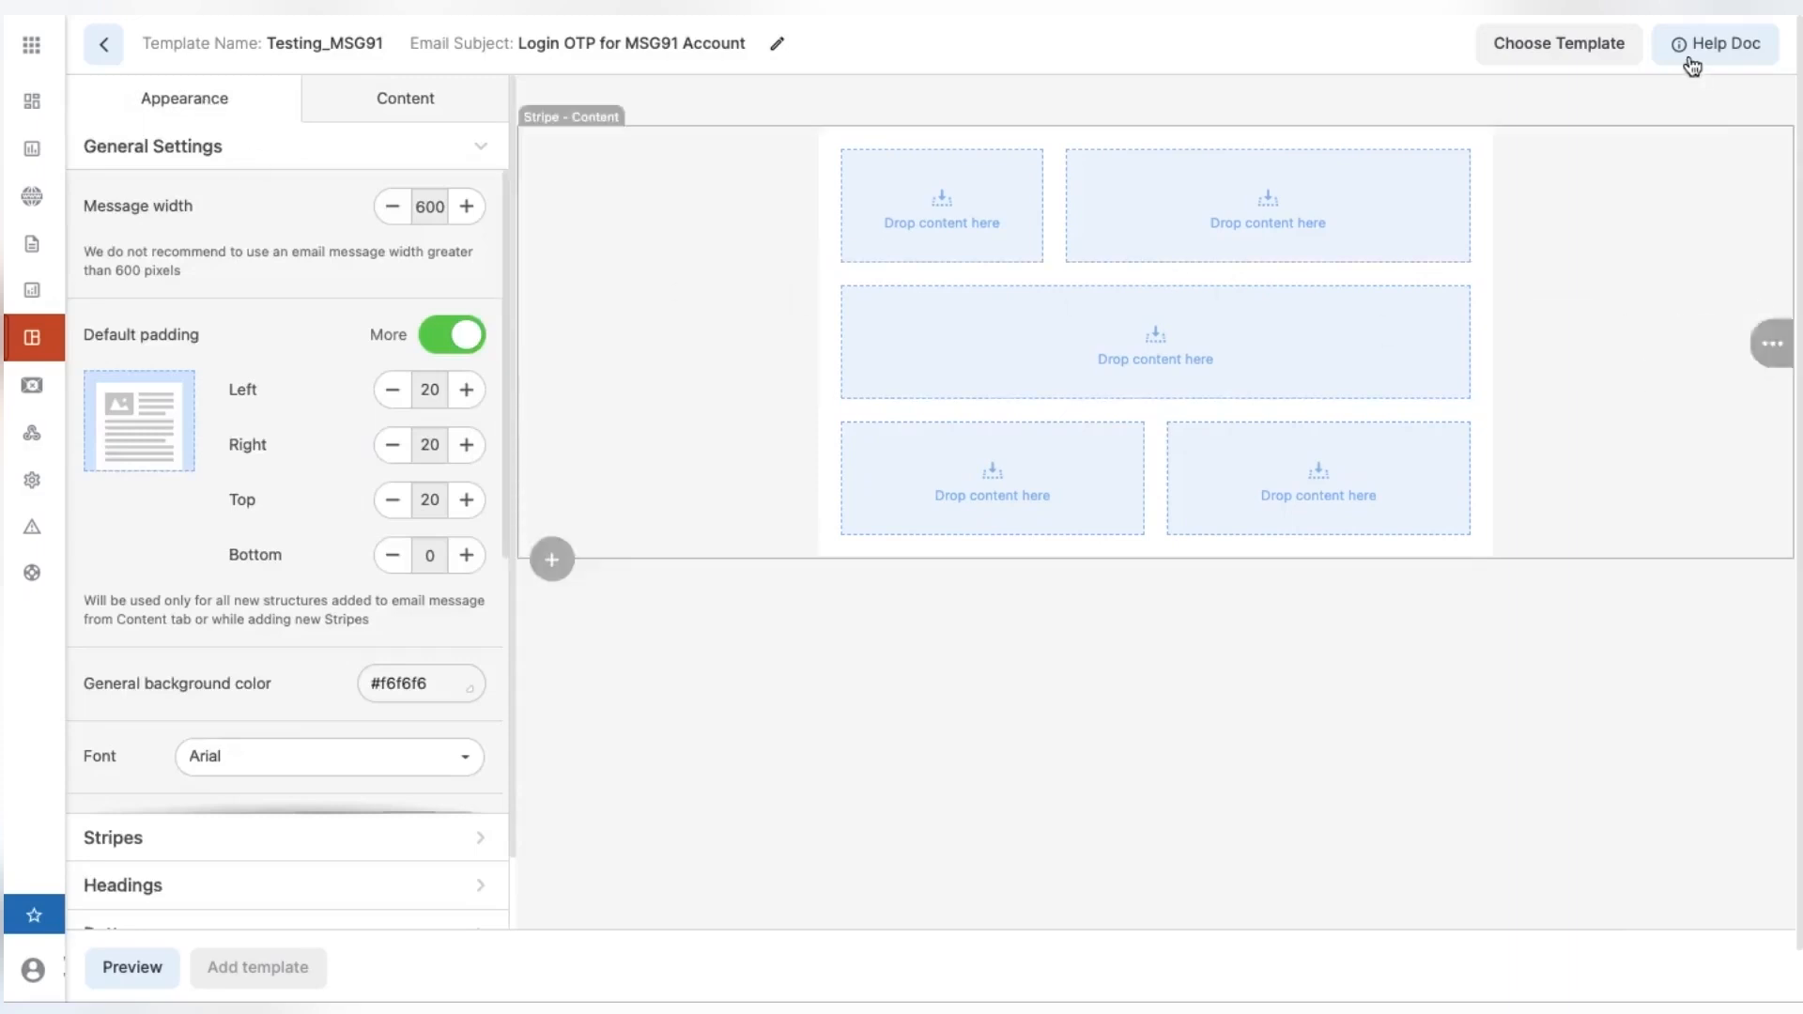
pyautogui.click(1576, 53)
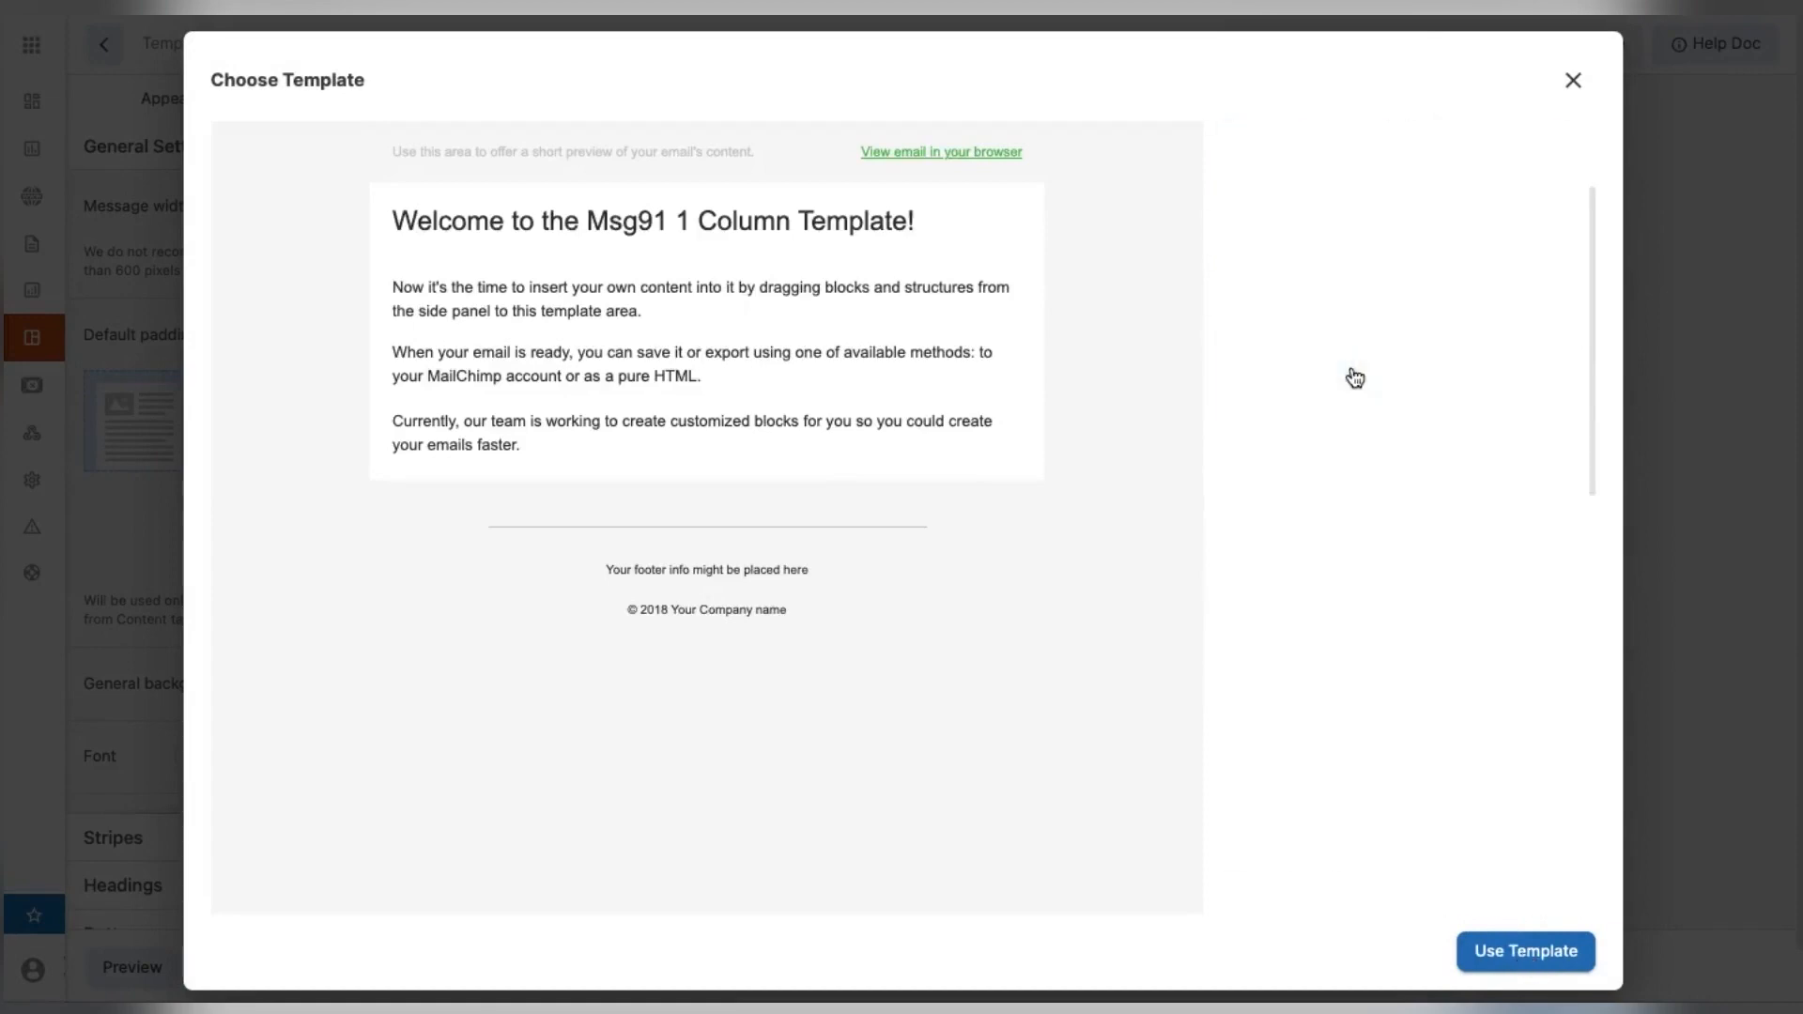
# Step: Use the Msg91 1 Column layout and save the Testing_MSG91 template
pyautogui.click(1517, 959)
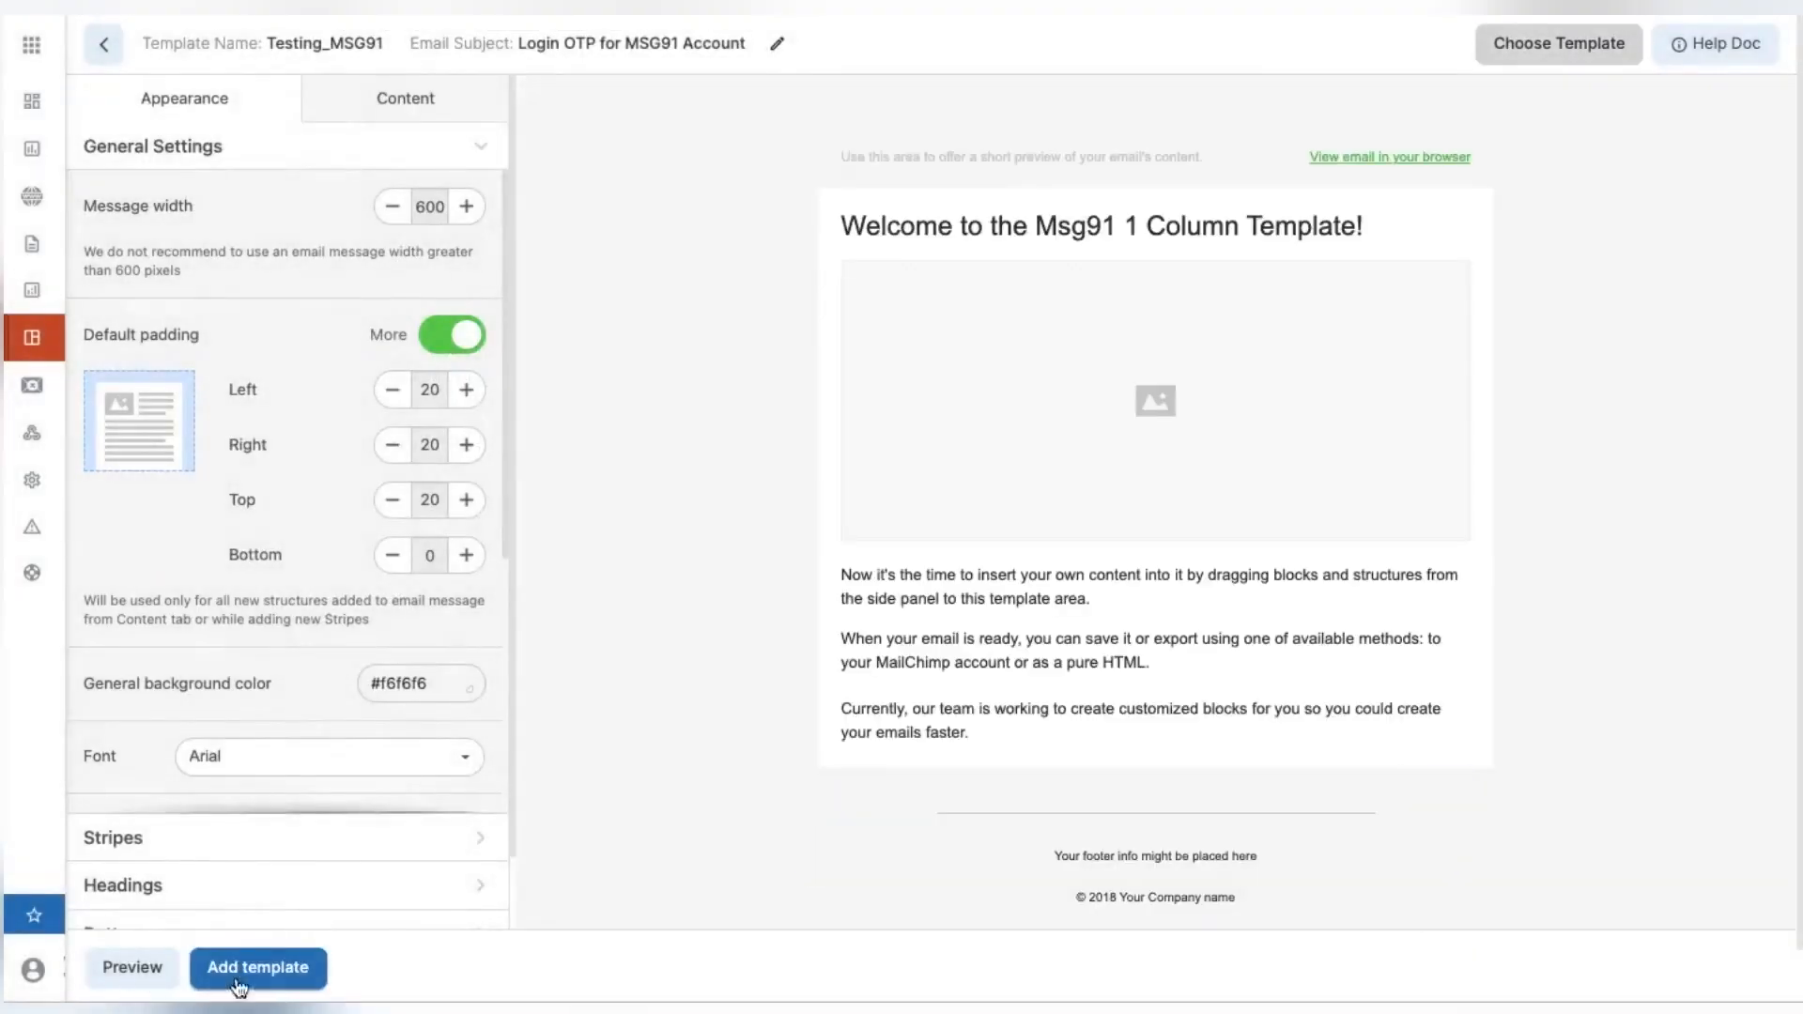
pyautogui.click(261, 976)
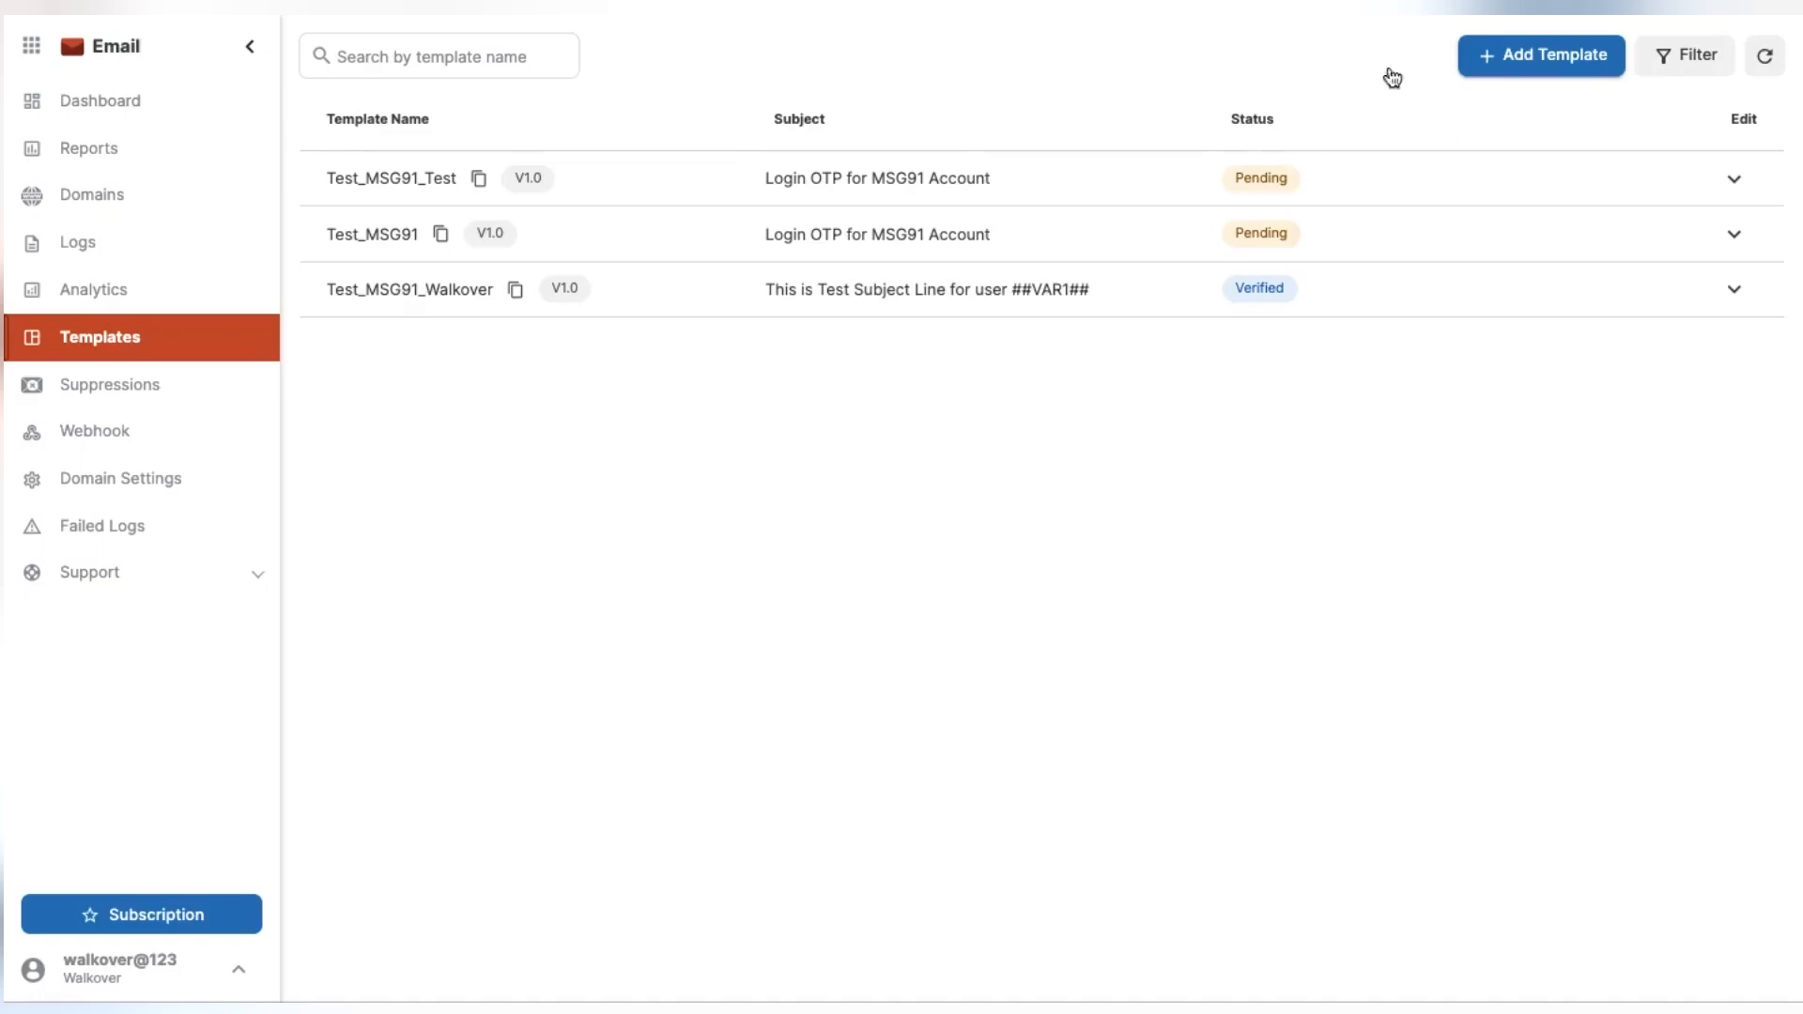
# Step: Create text-editor template Testing_MSg91 with subject 'Login OTP for MSG91 Account'
pyautogui.click(1508, 56)
pyautogui.click(836, 422)
pyautogui.write('Te')
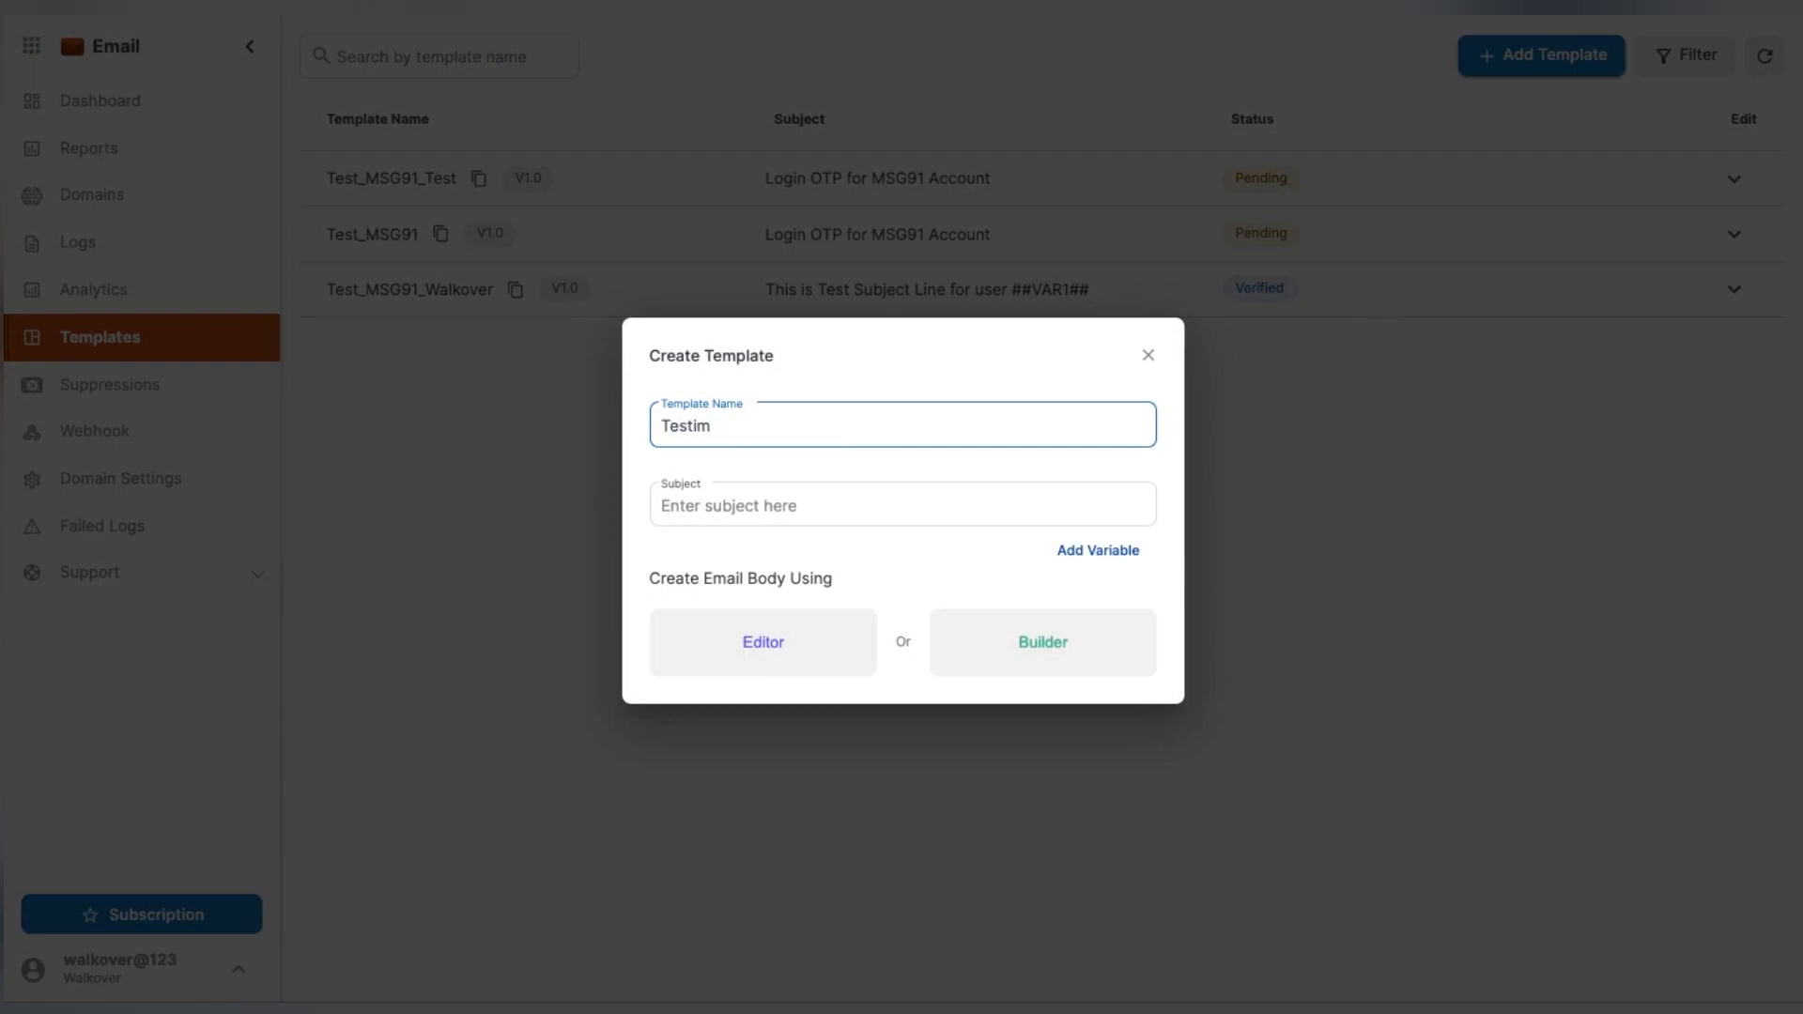
pyautogui.write('sting_MSg91')
pyautogui.click(819, 493)
pyautogui.write('Login OTP for MSG91 Account')
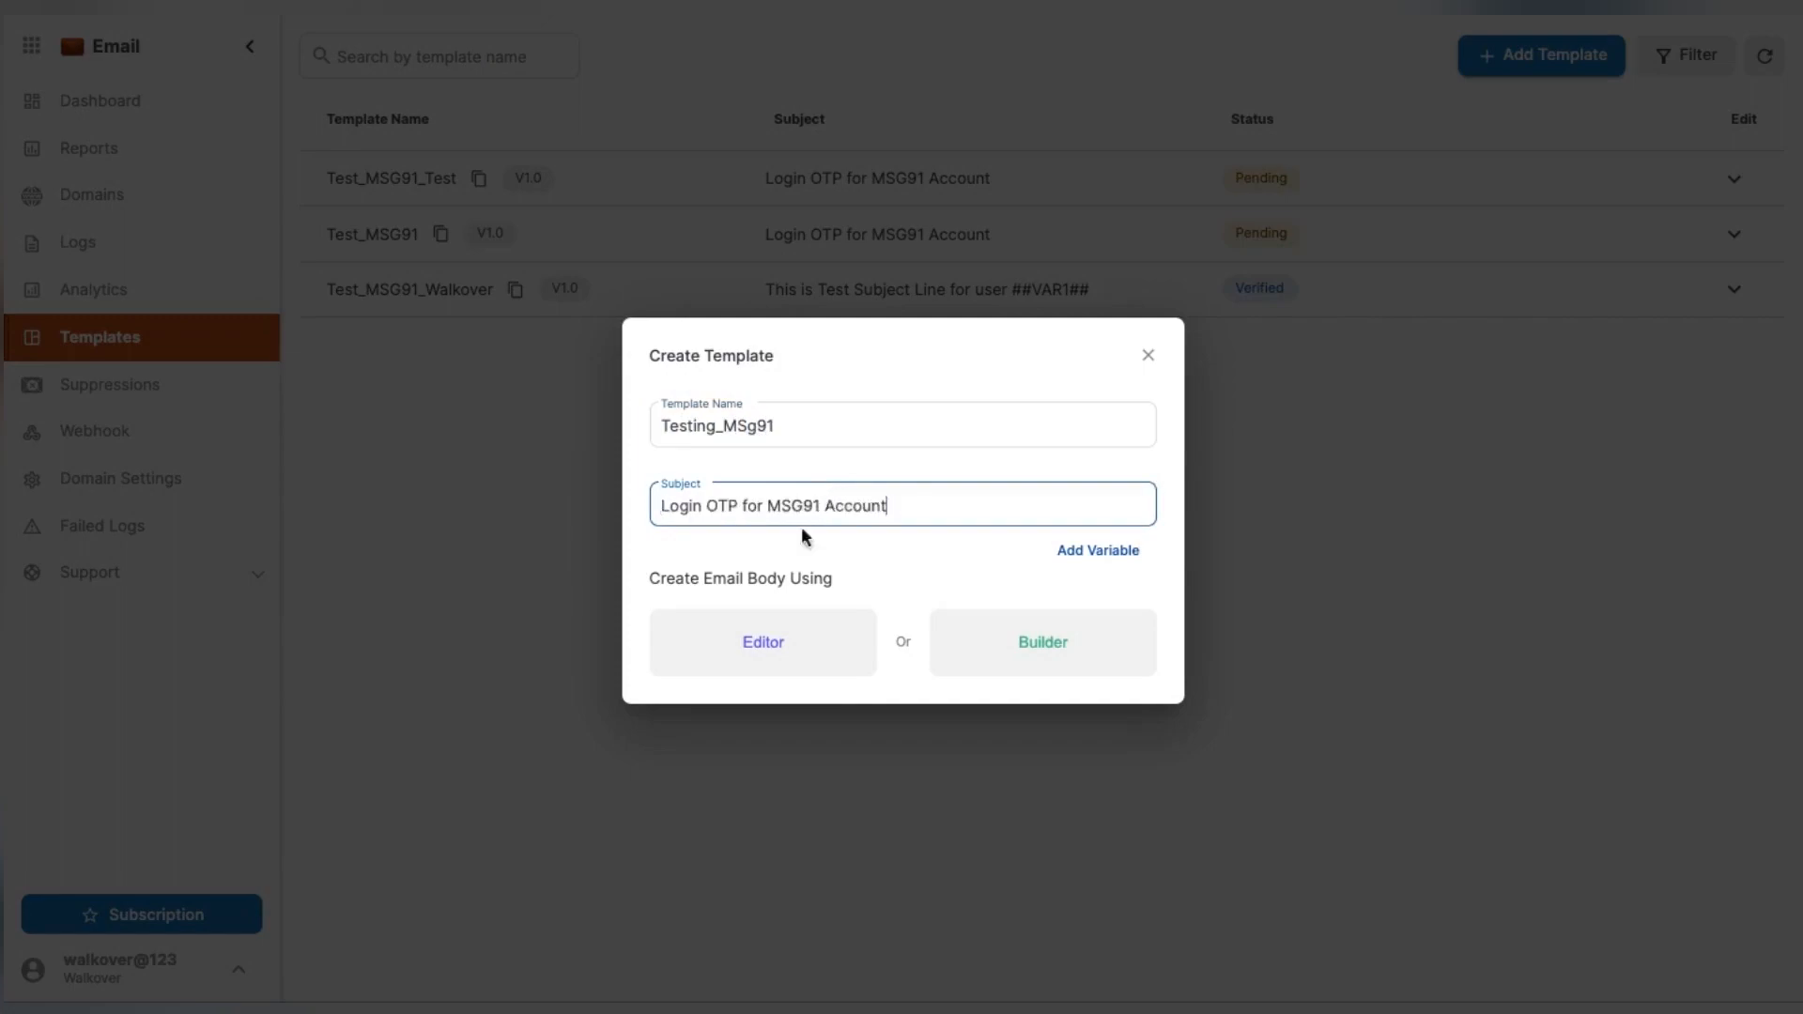
pyautogui.click(764, 642)
pyautogui.click(375, 247)
# Step: Write the body 'Dear ##name##, Your login OTP is ##OTP##. Regards, Team MSG91'
pyautogui.write('Dear')
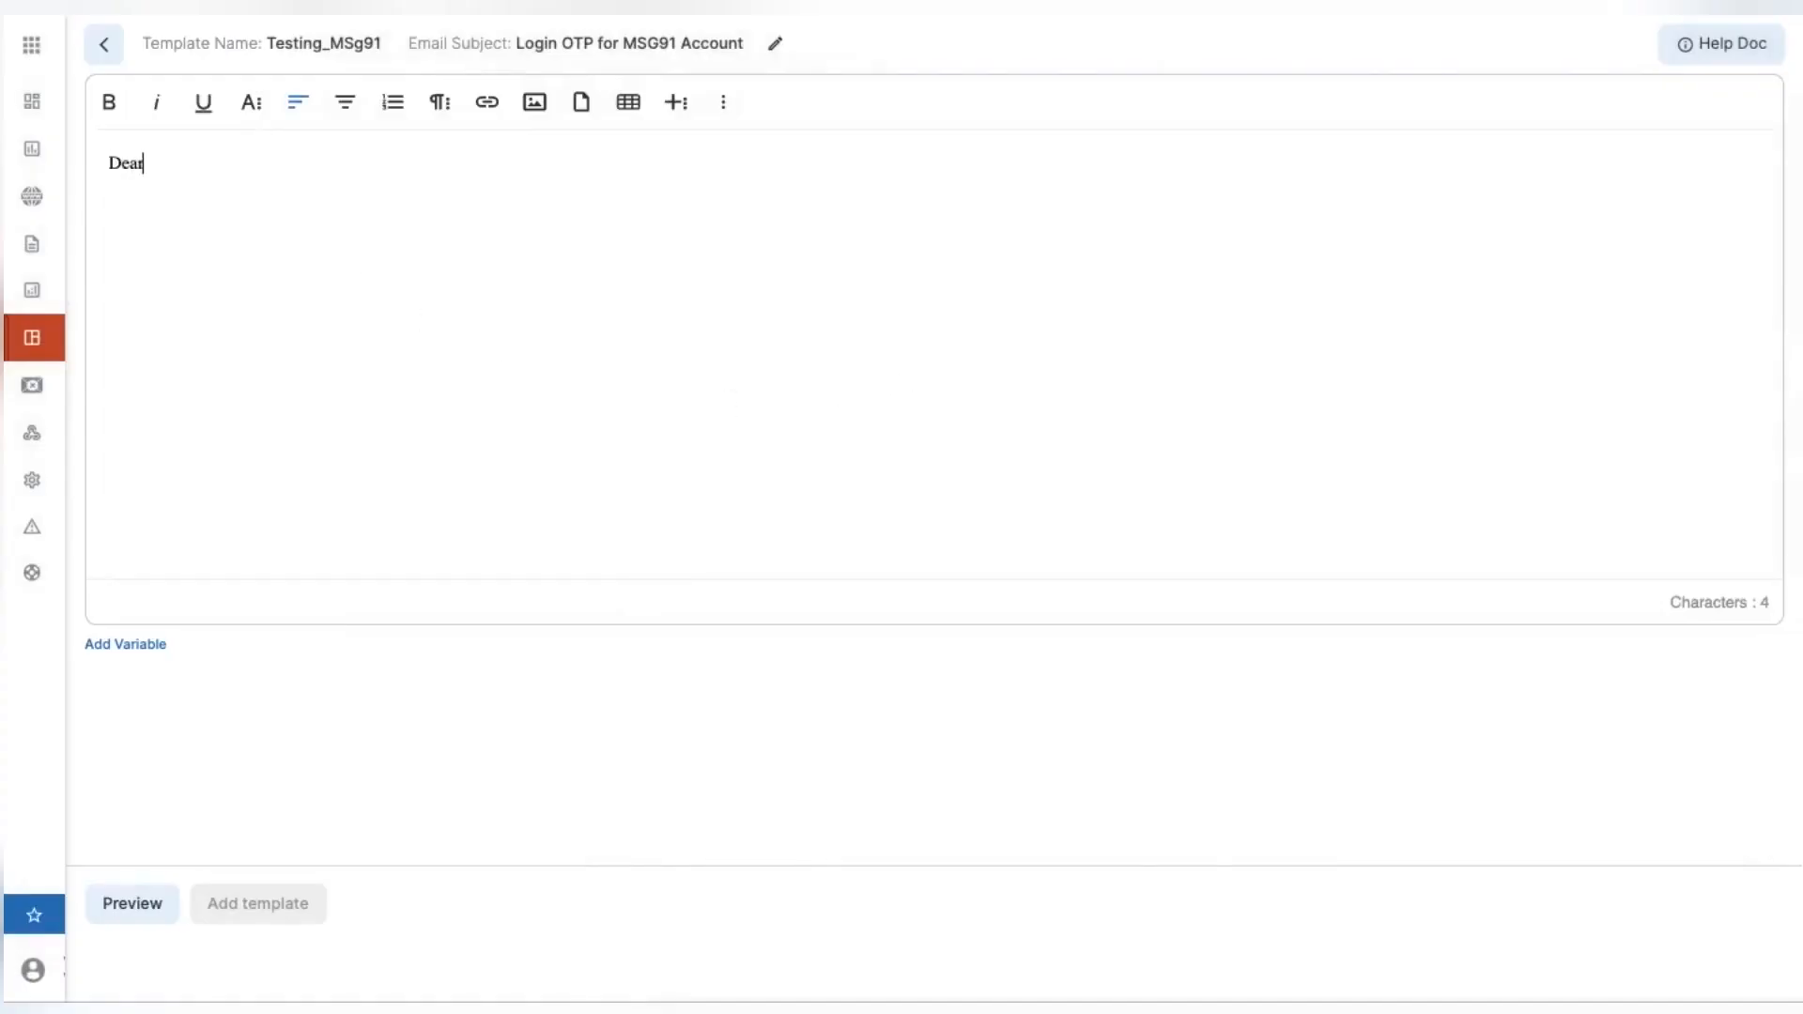
pyautogui.write(' ##name##')
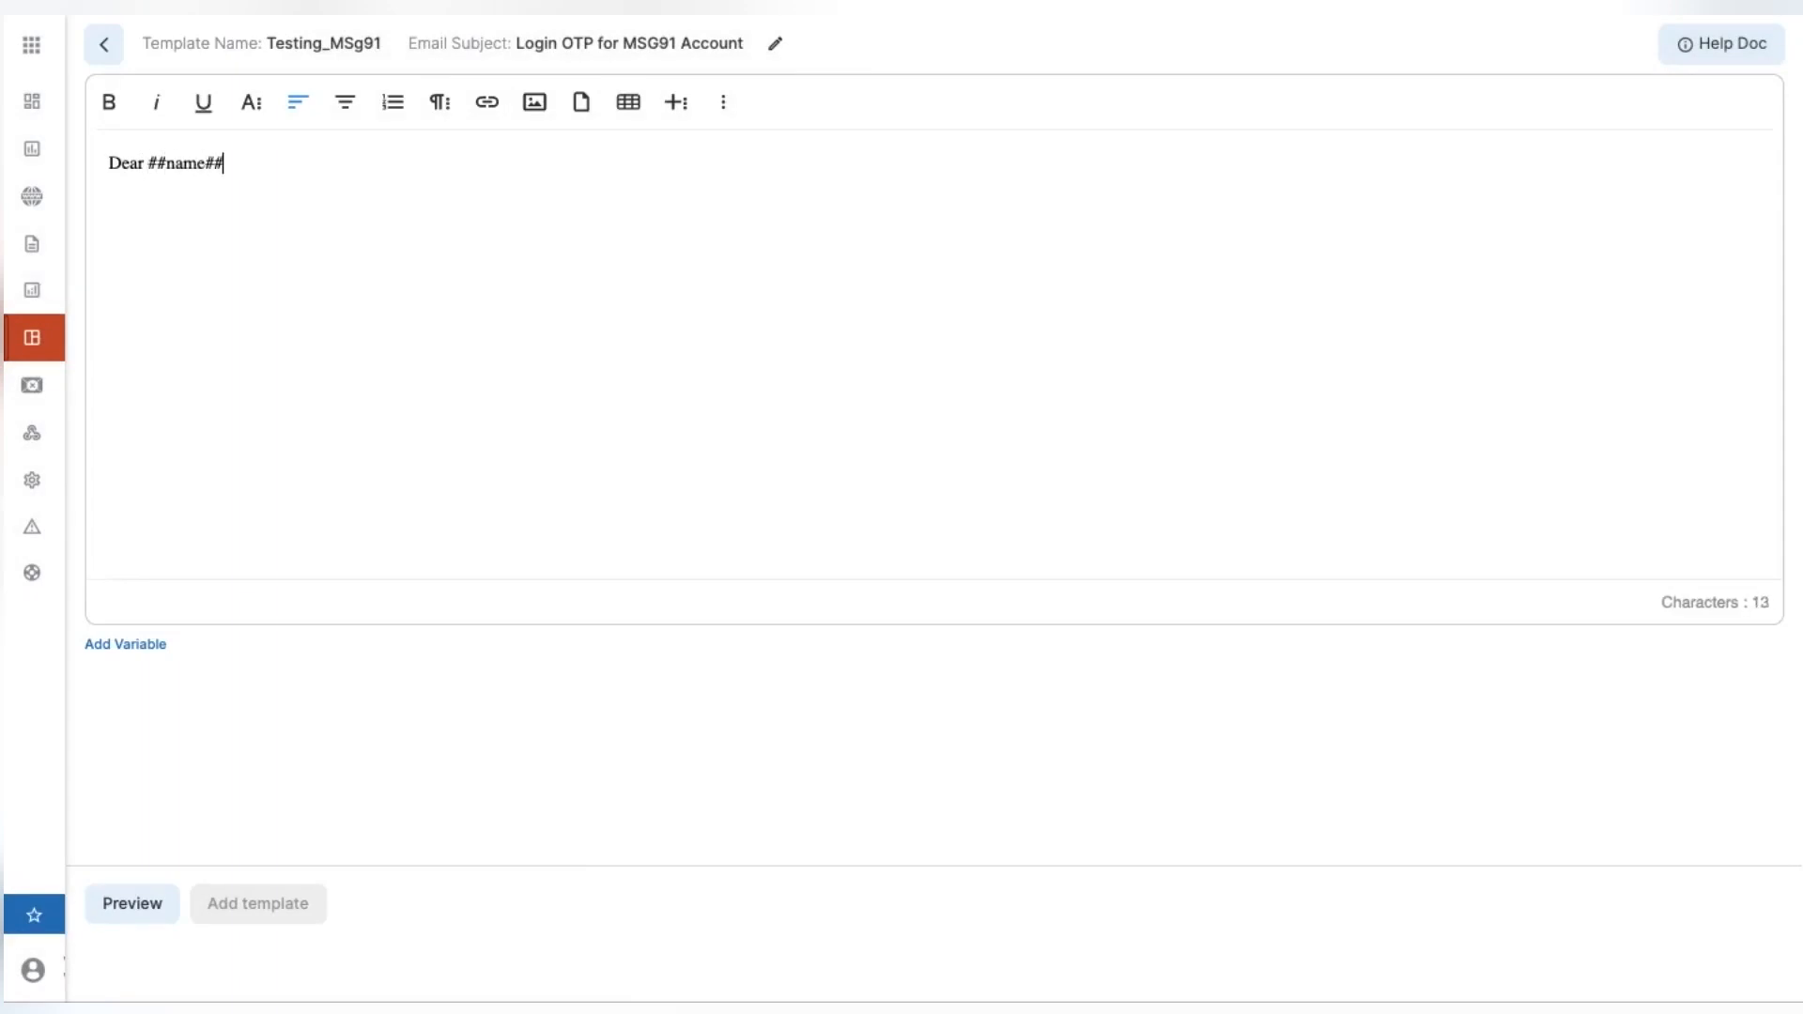
pyautogui.write(',  Your login OTP is ')
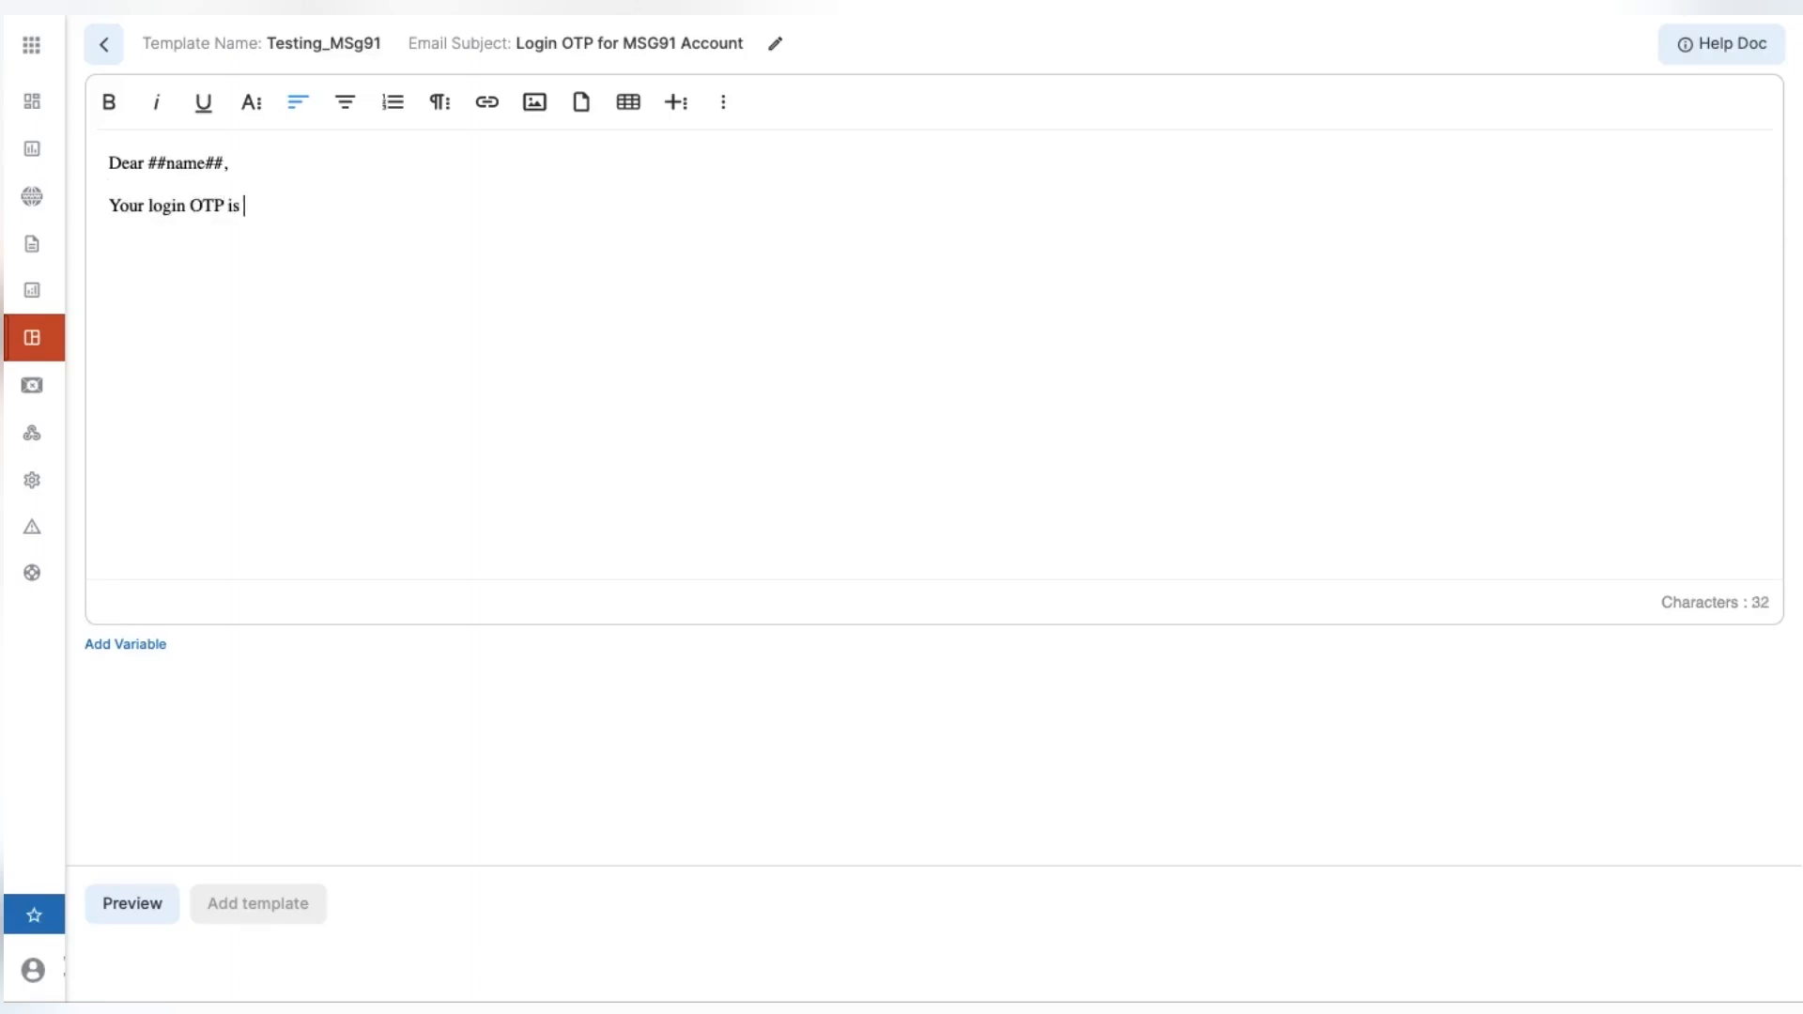
pyautogui.write('##OTP##')
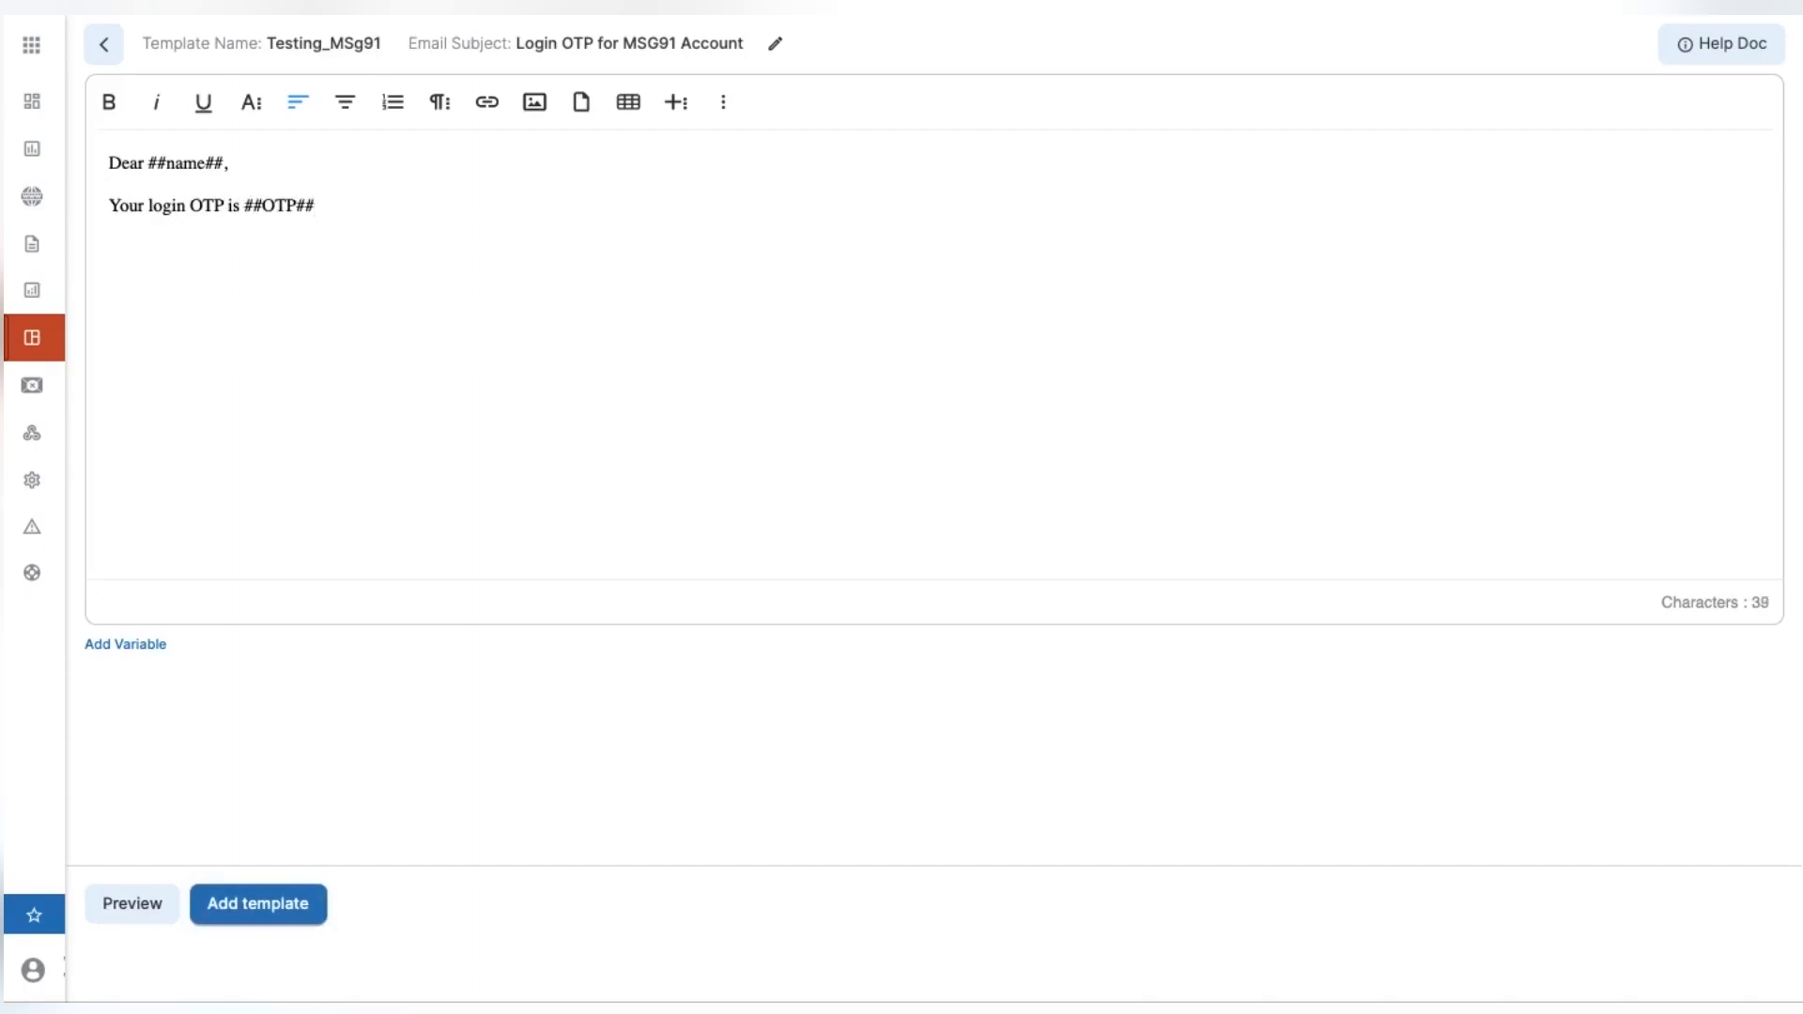
pyautogui.write('.  Regards, Re')
pyautogui.press('BackSpace')
pyautogui.write('Team MSG91')
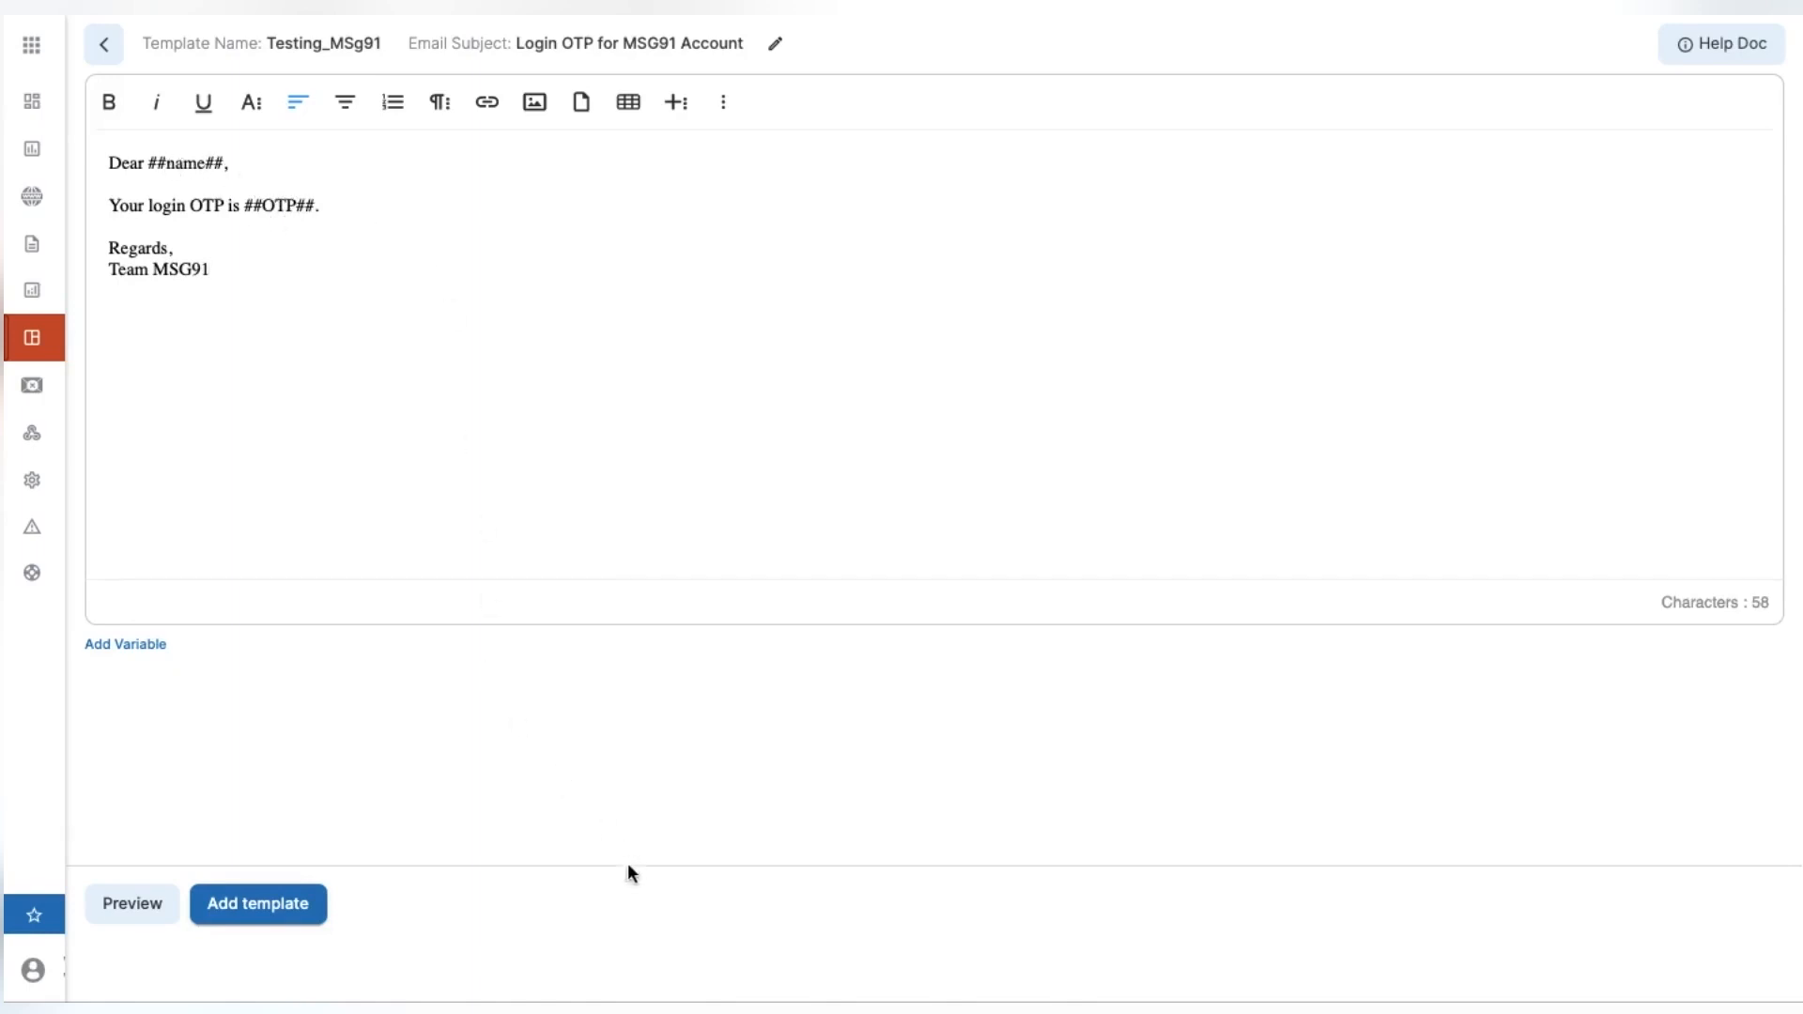
# Step: Preview the finished OTP email, close the preview, and save the Testing_MSg91 template
pyautogui.click(139, 907)
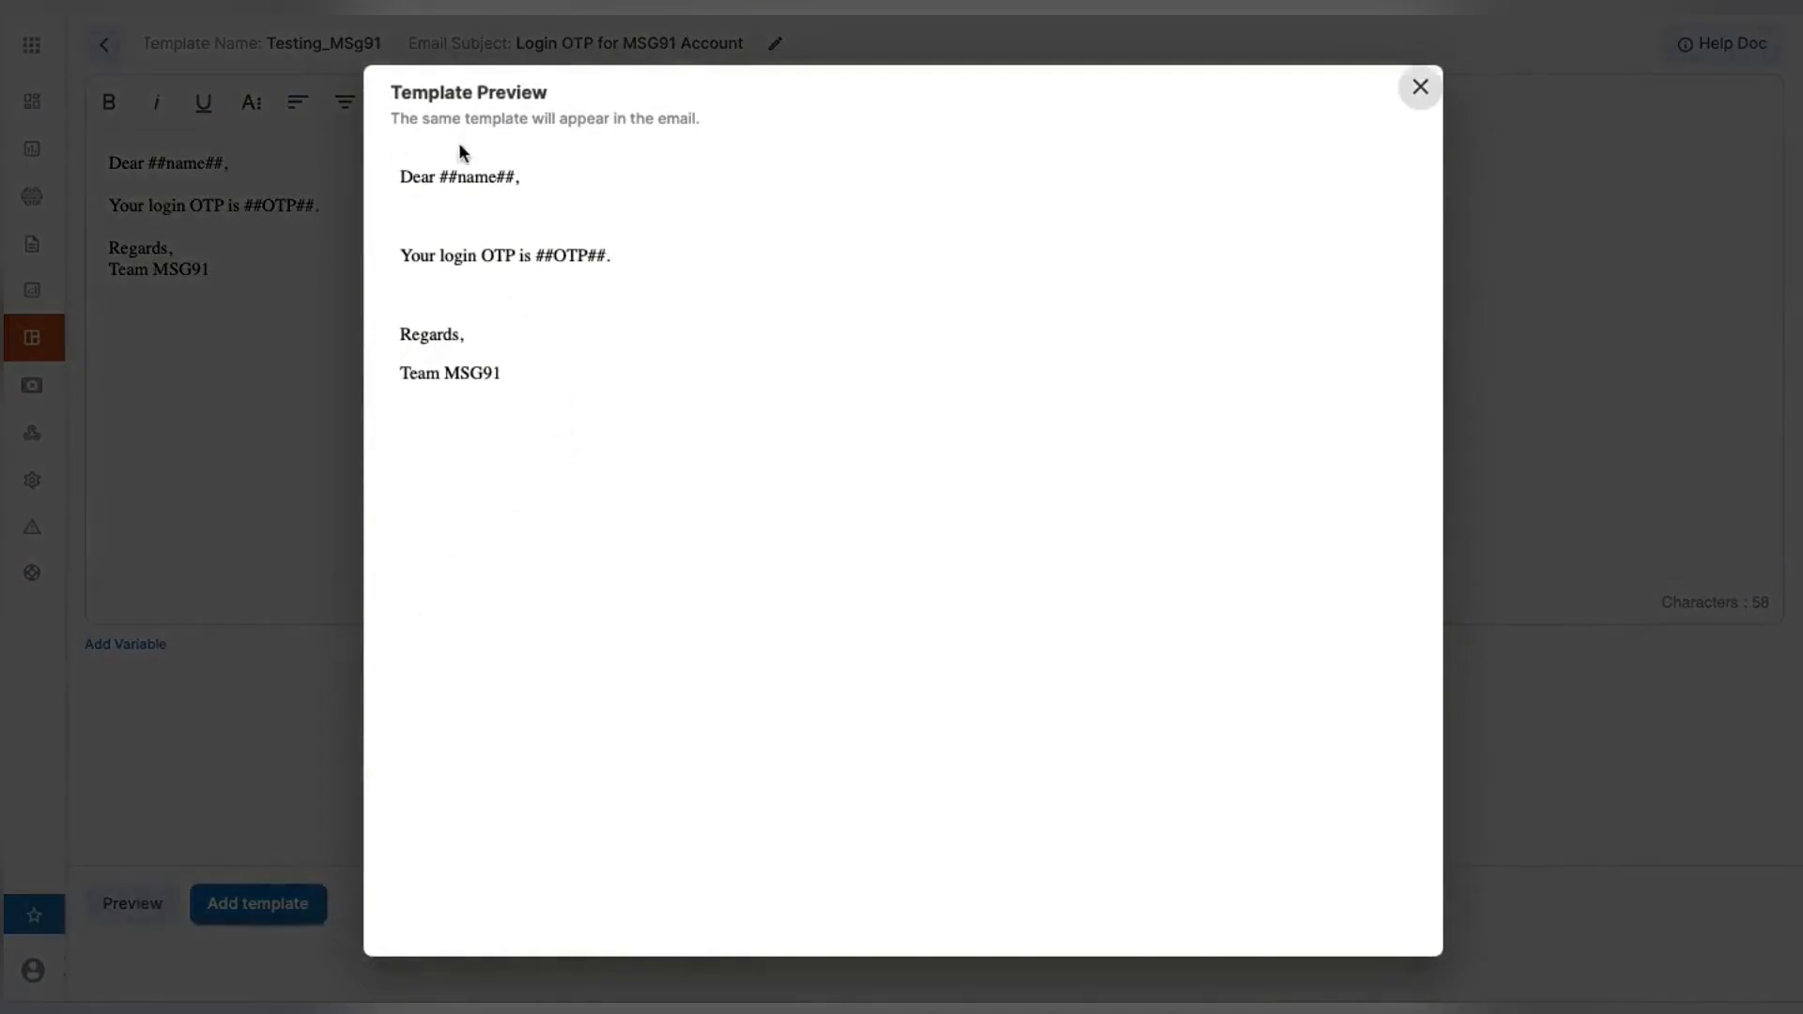
pyautogui.click(1420, 87)
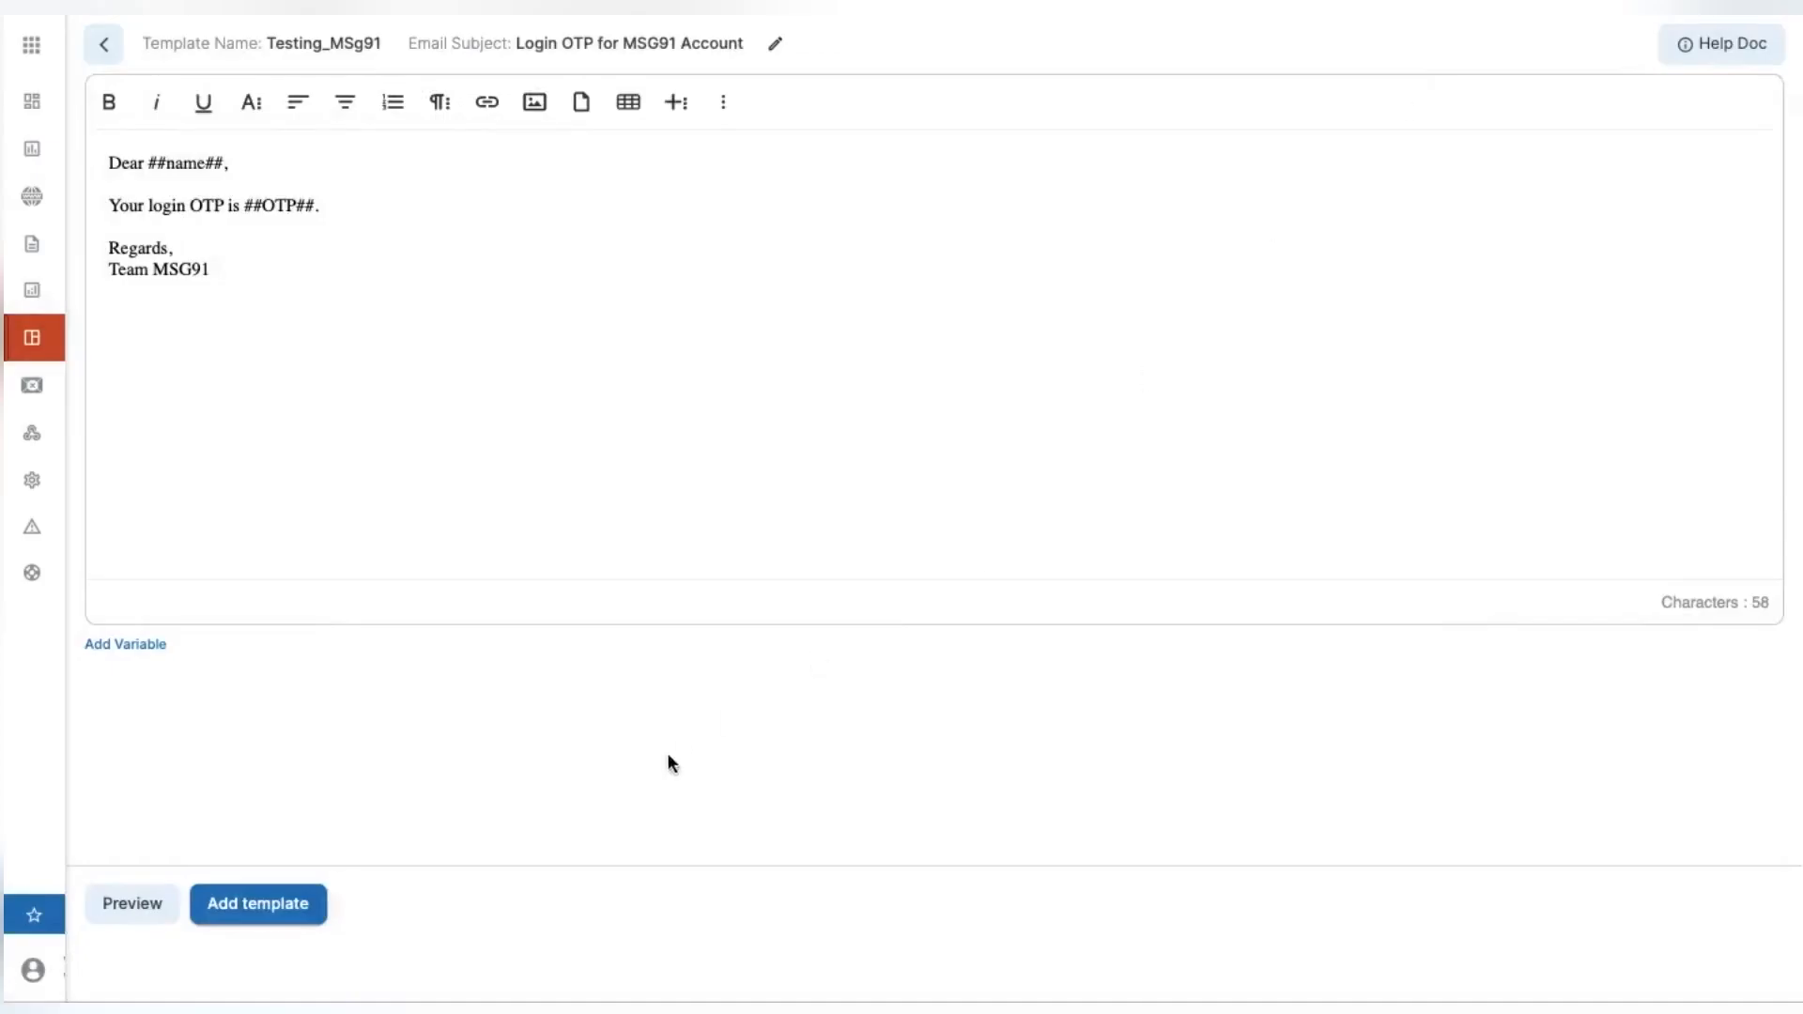
pyautogui.click(277, 907)
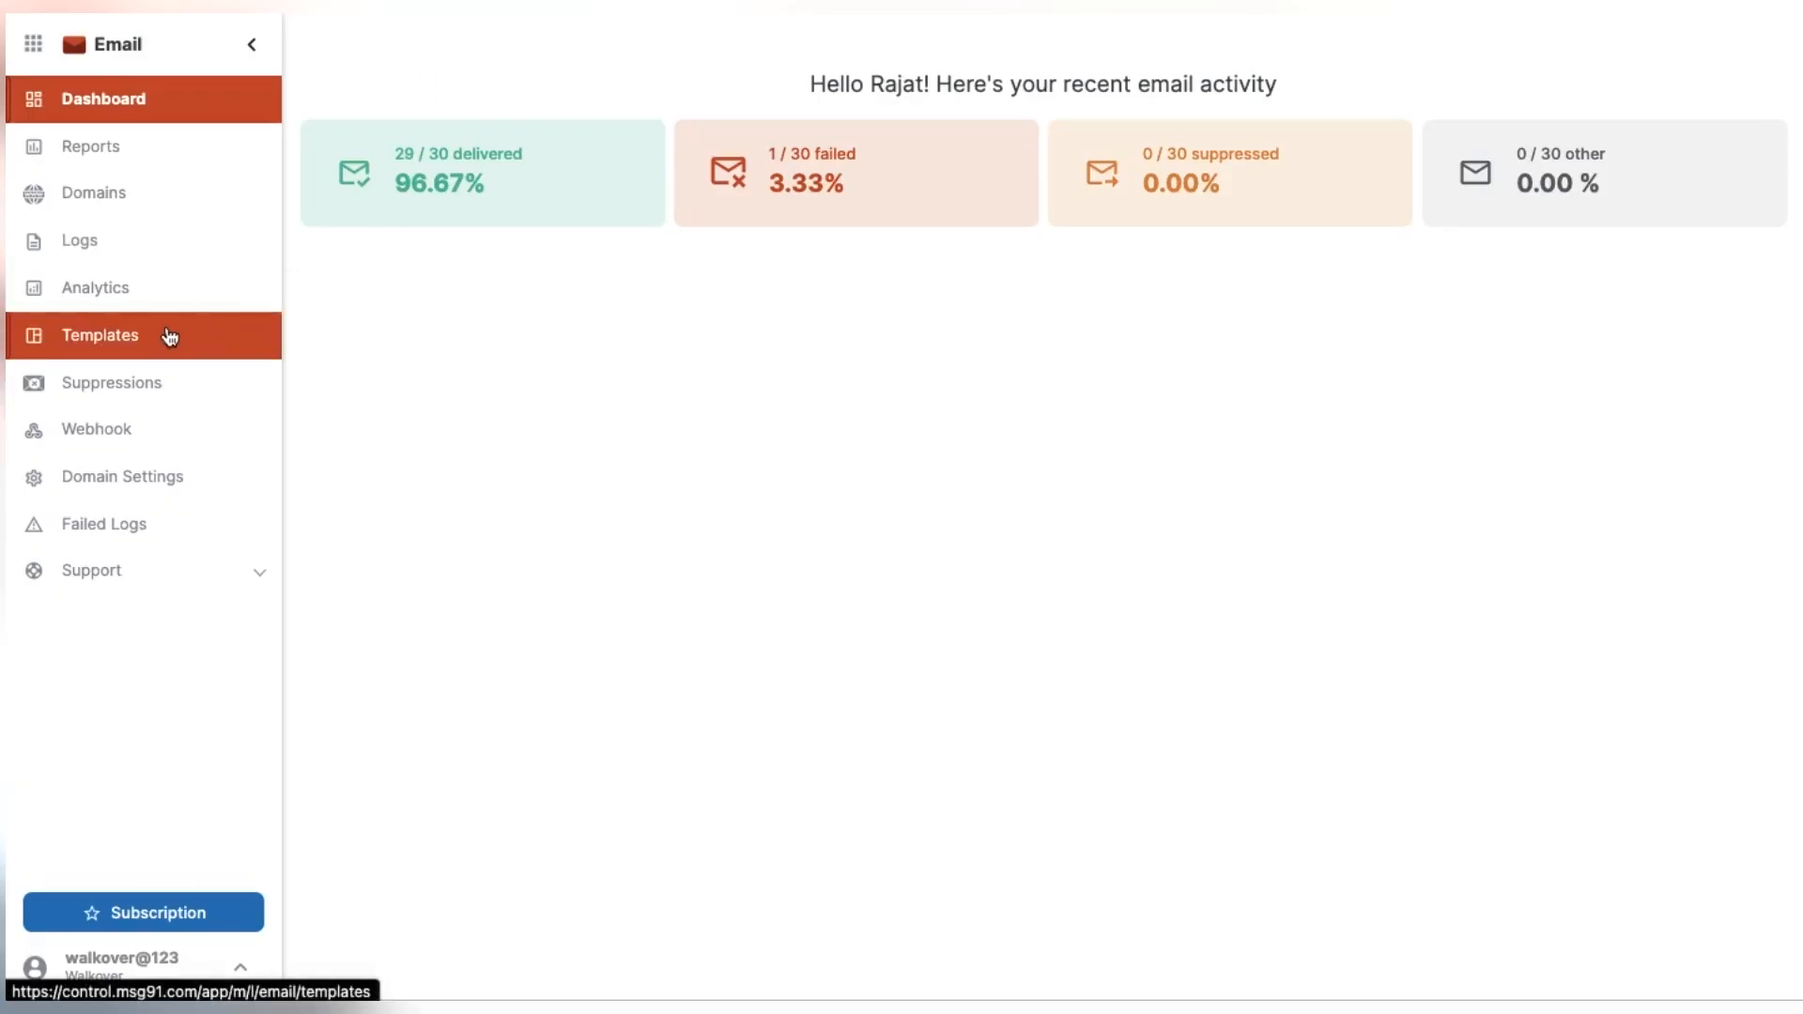
# Step: Move from the email templates list to the Domain Settings page
pyautogui.click(169, 336)
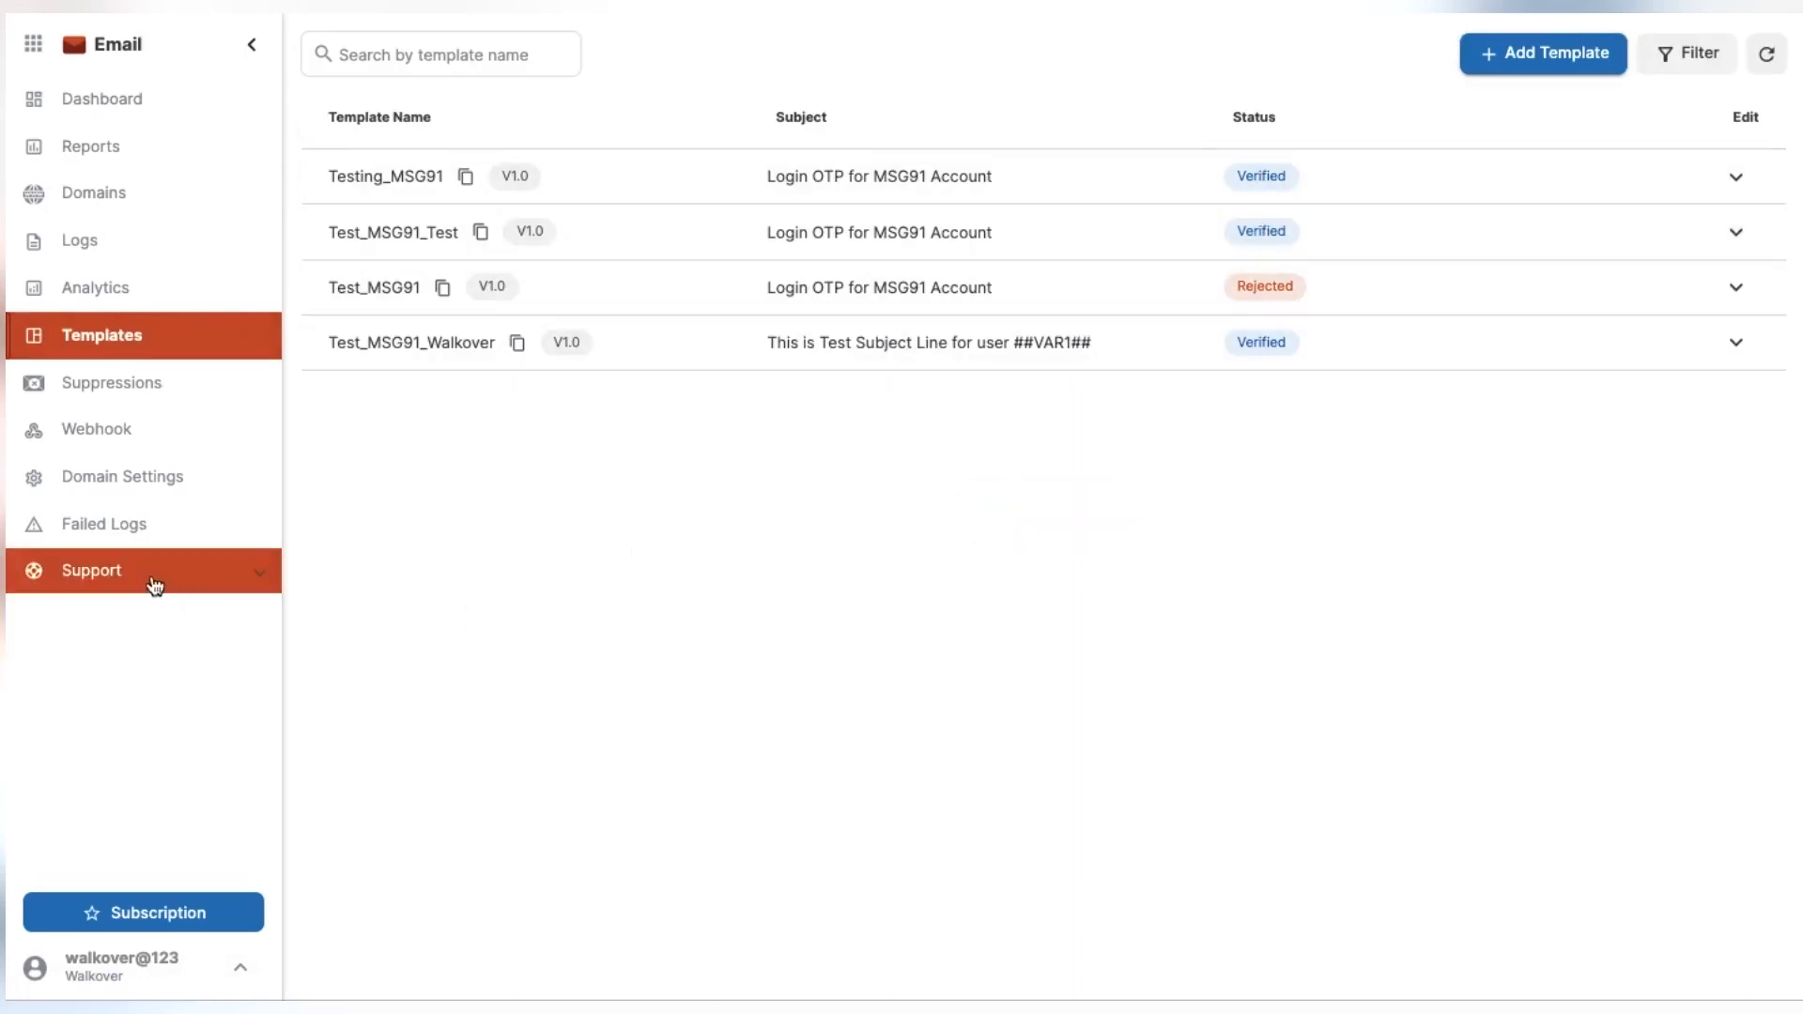
pyautogui.click(159, 502)
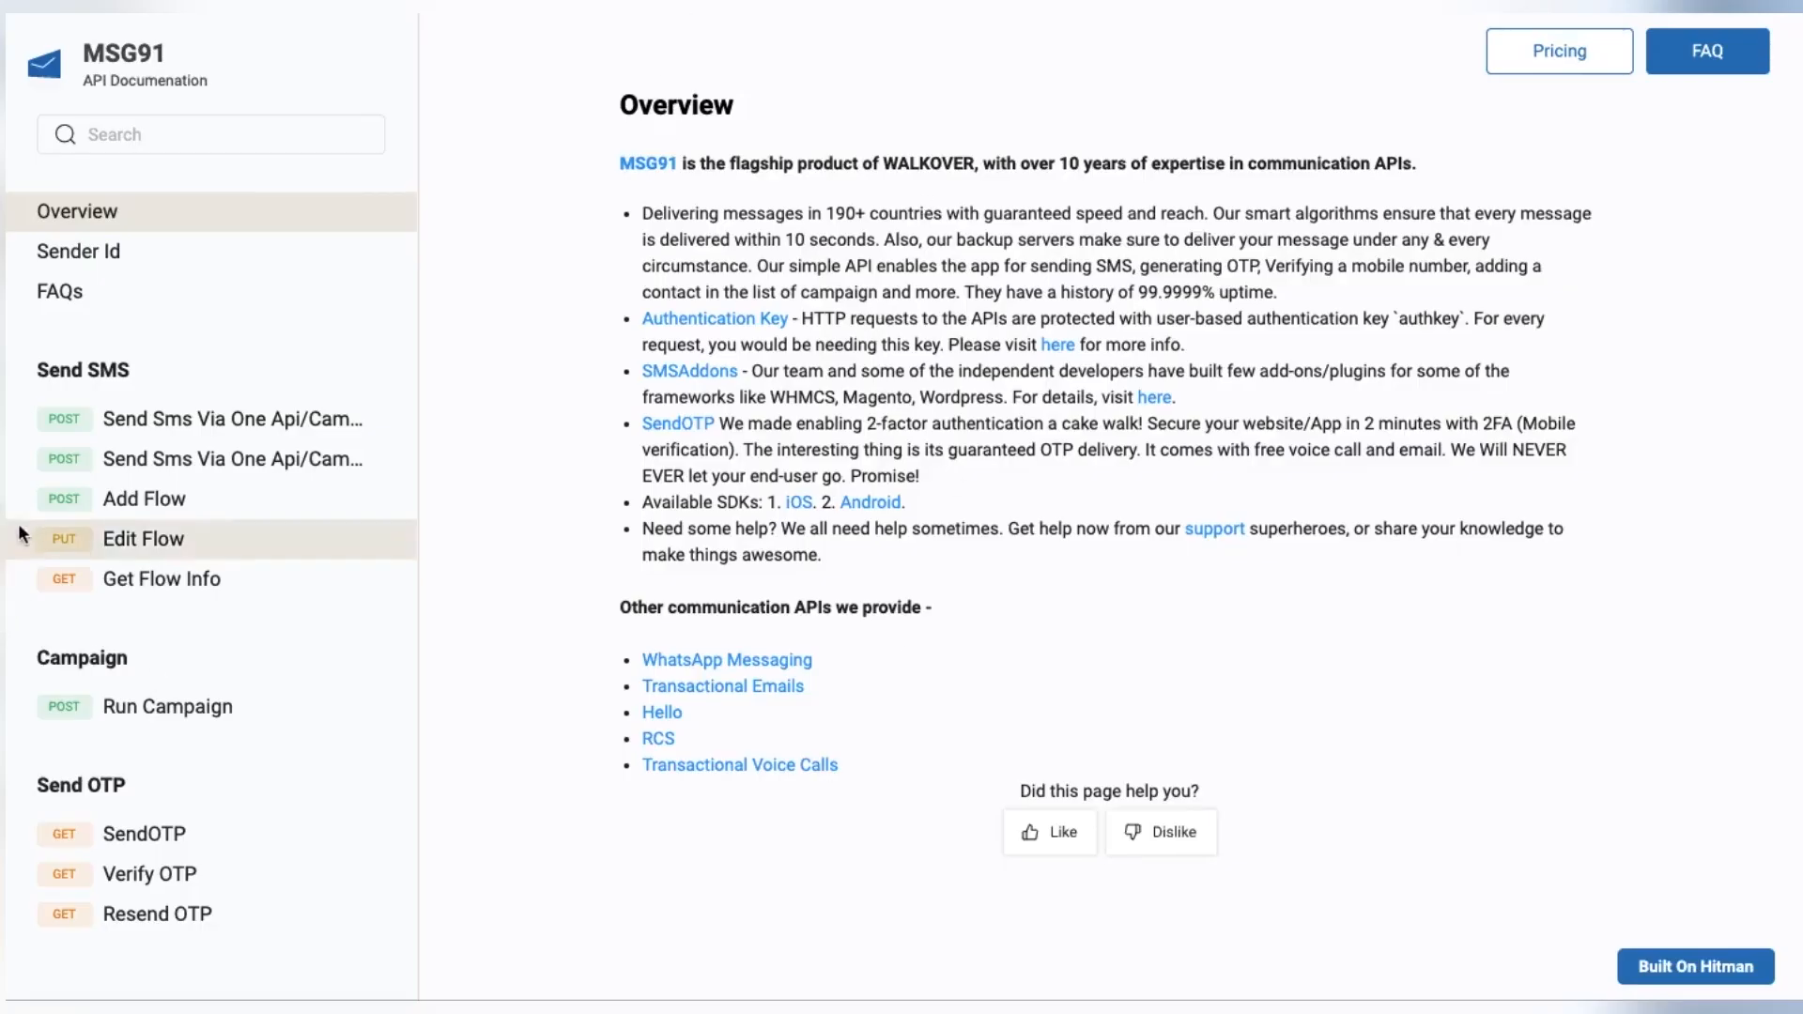
# Step: Scroll the documentation sidebar and open the Send Email API reference
pyautogui.scroll(-10, 161, 404)
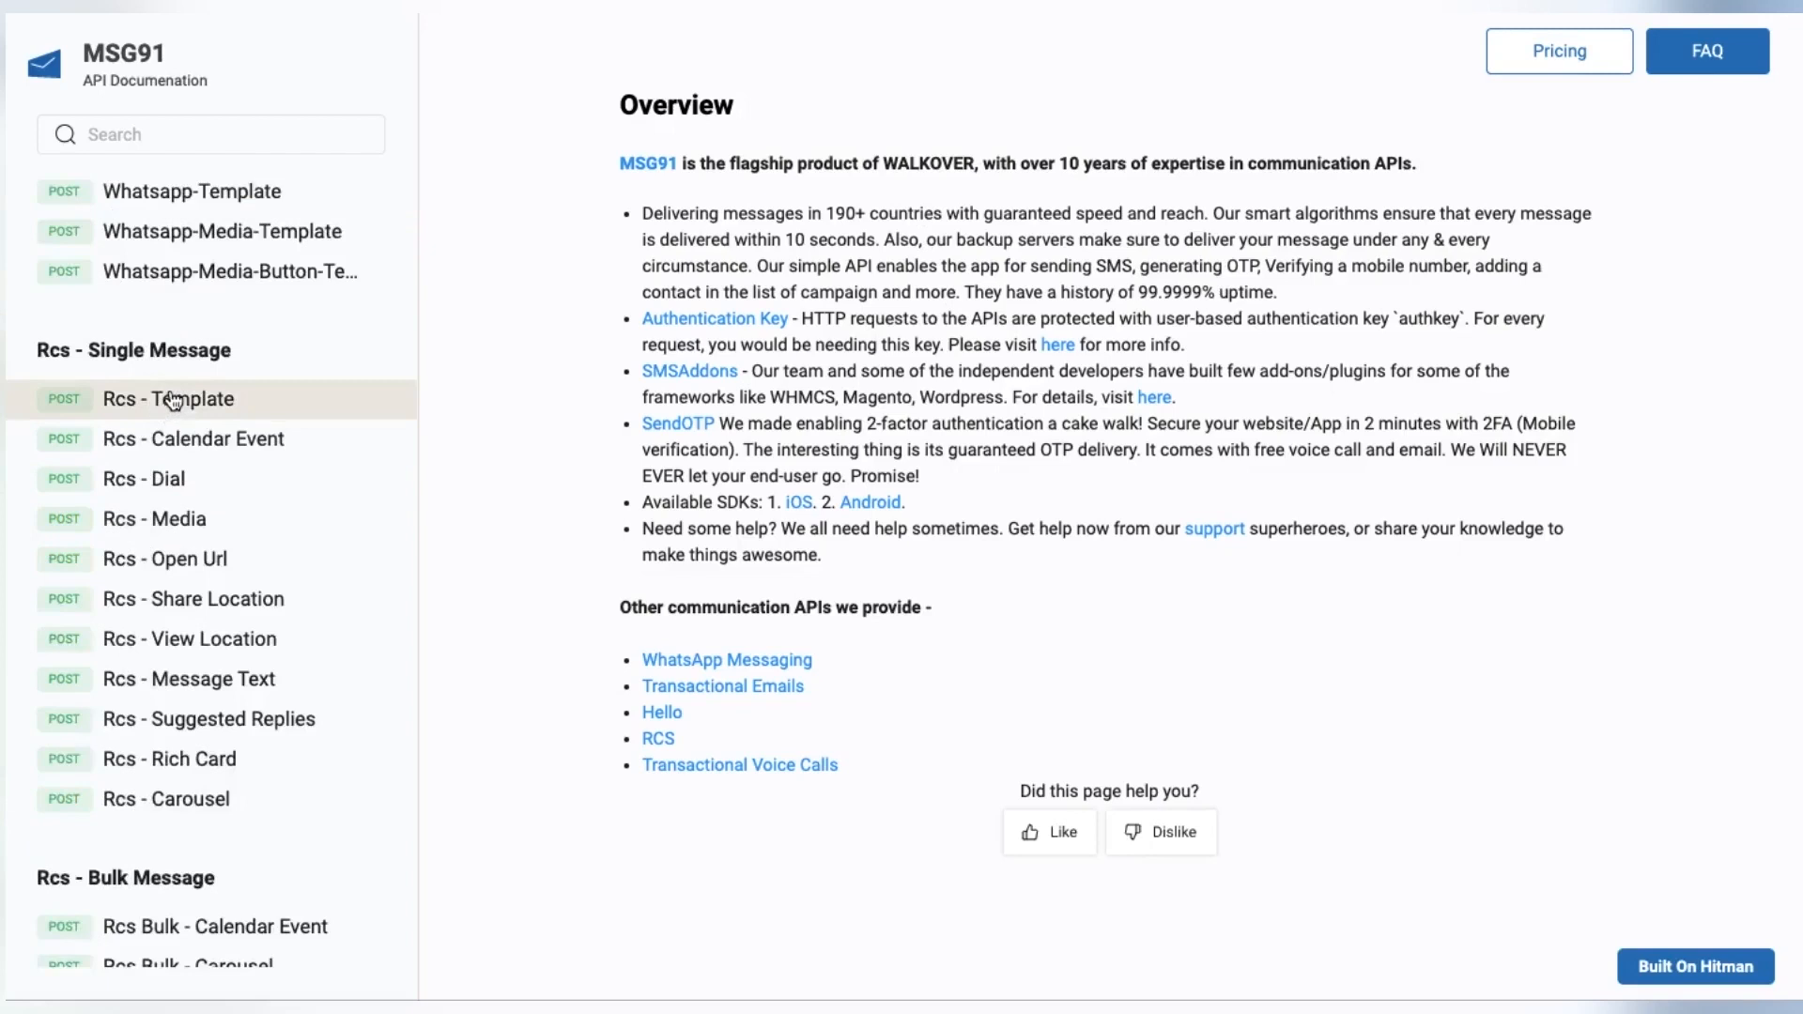
pyautogui.scroll(-3, 173, 404)
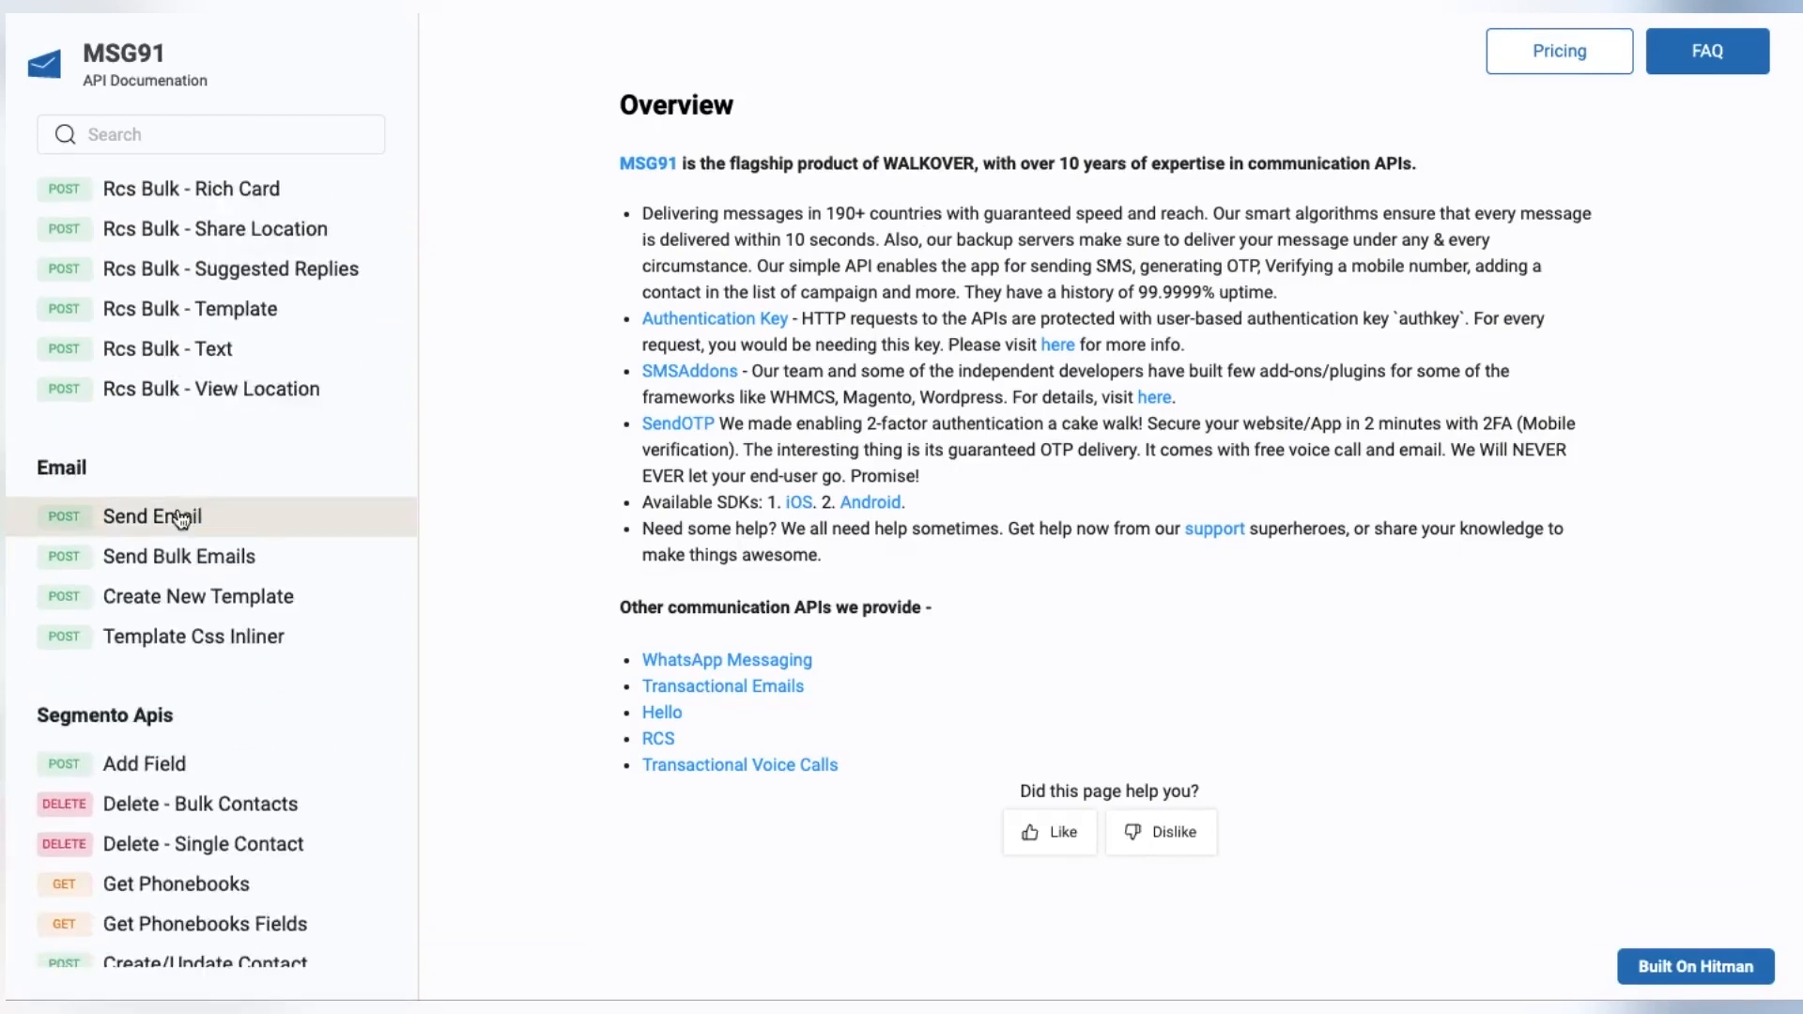
pyautogui.click(180, 517)
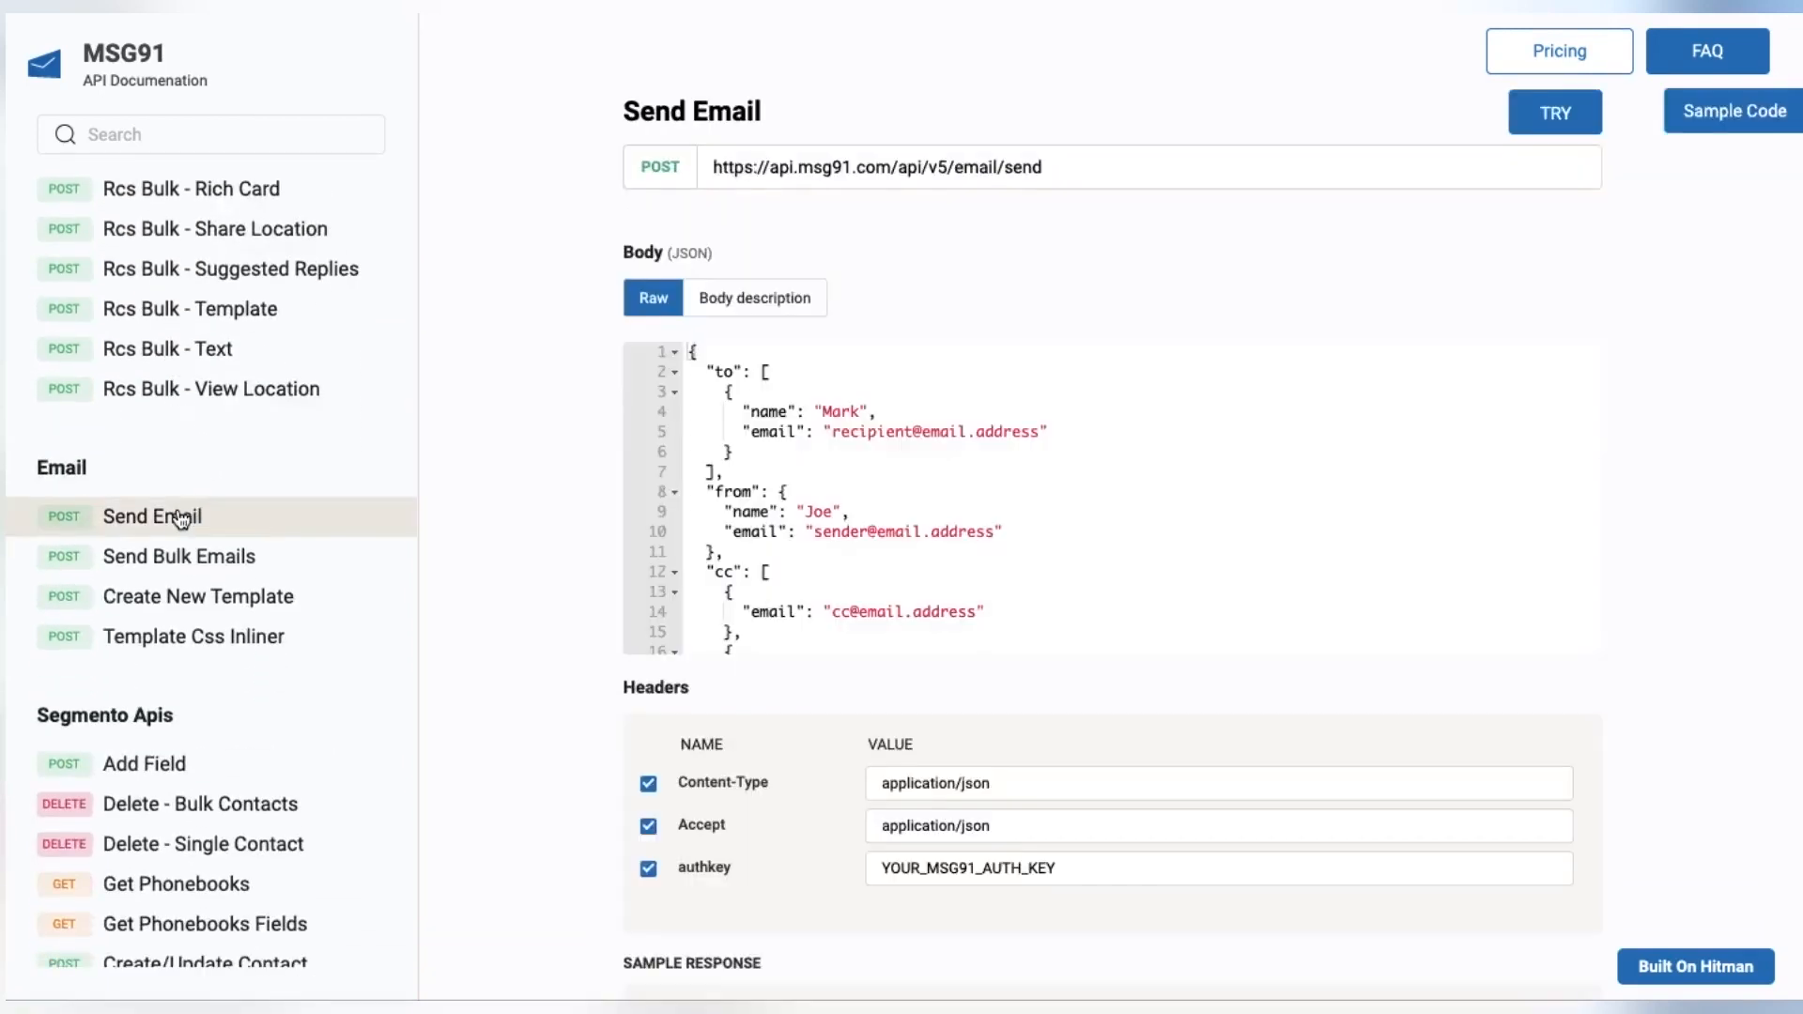
# Step: Change the recipient name from Mark to Test and replace the sample address with the recipient's e-mail
pyautogui.doubleClick(830, 413)
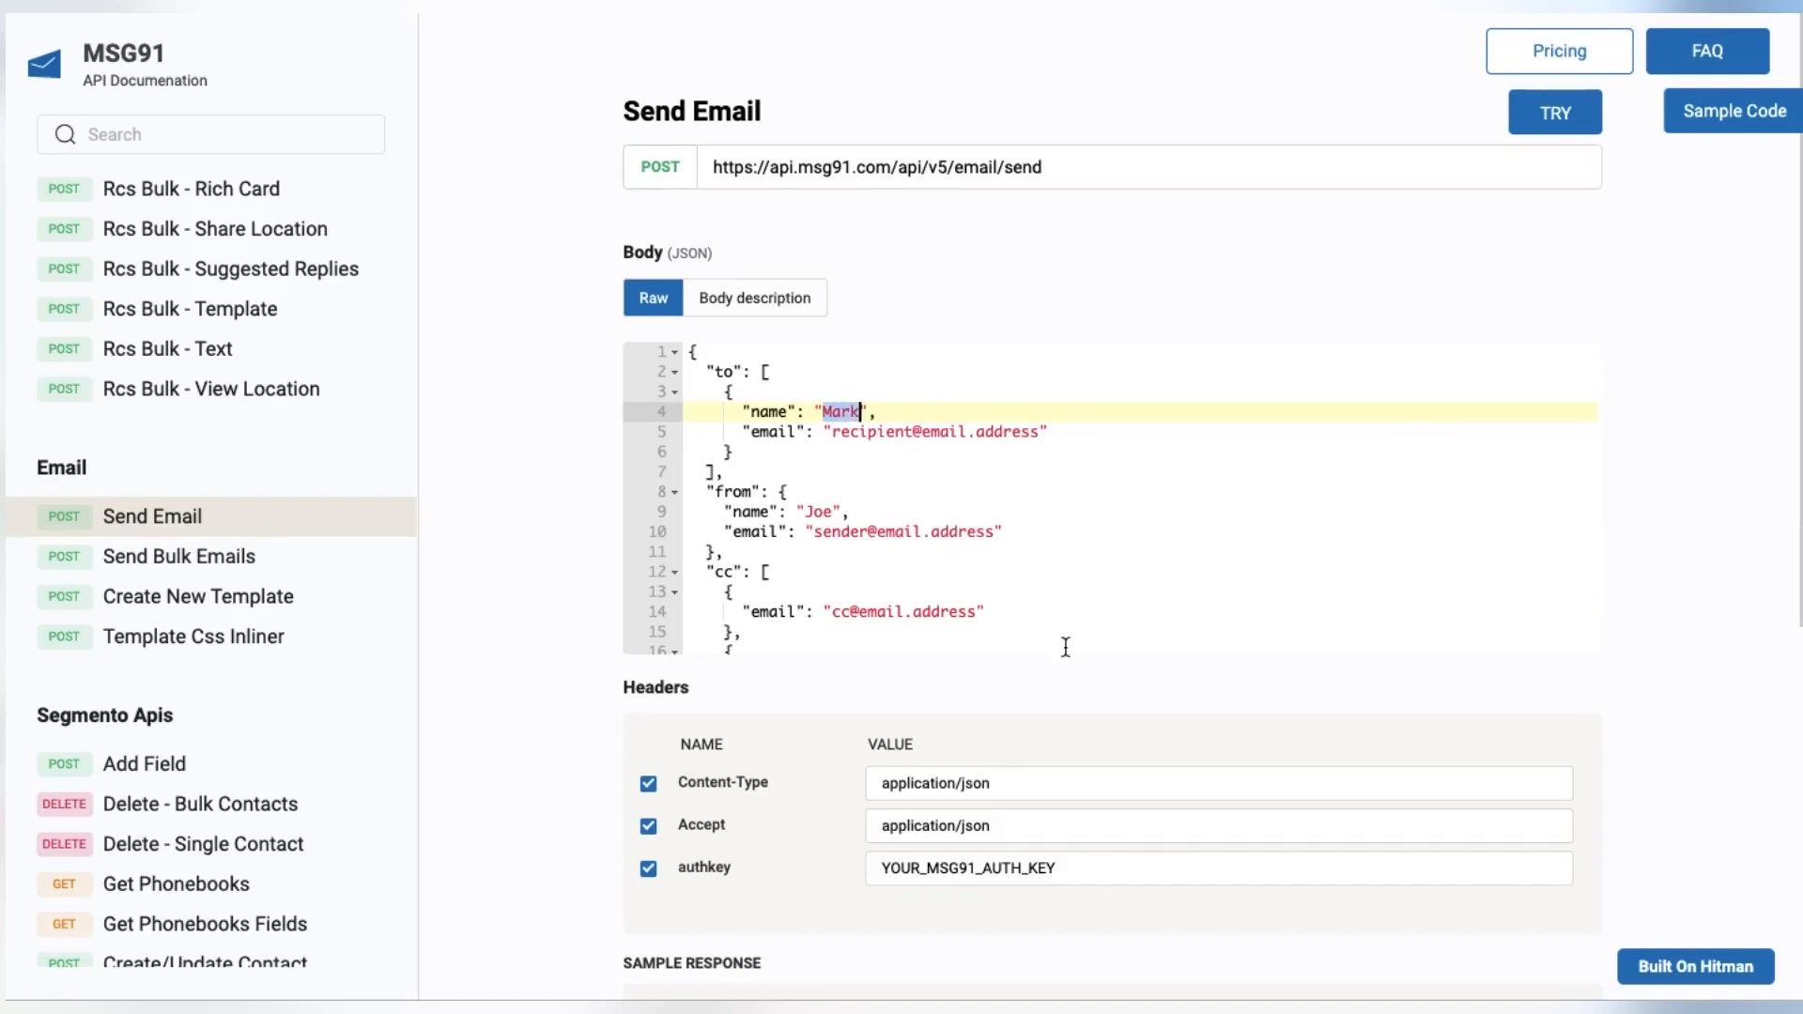
pyautogui.write('Test')
pyautogui.moveTo(833, 435); pyautogui.dragTo(1039, 434)
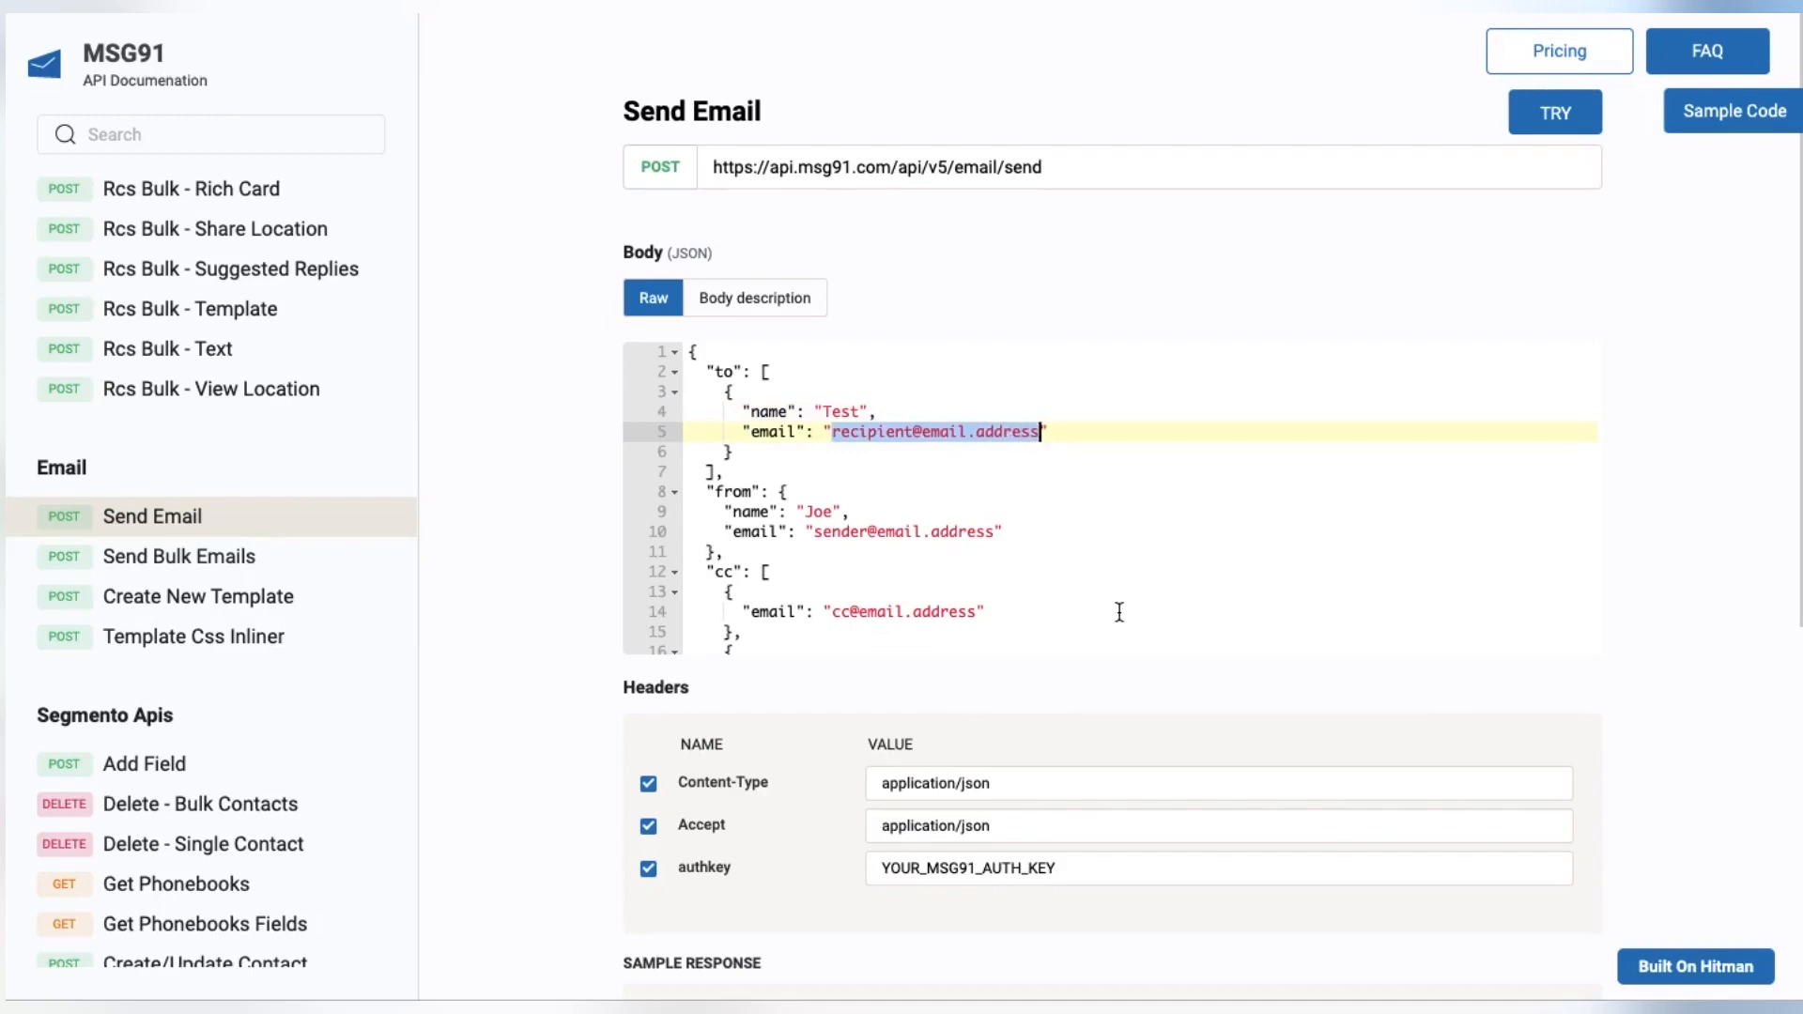
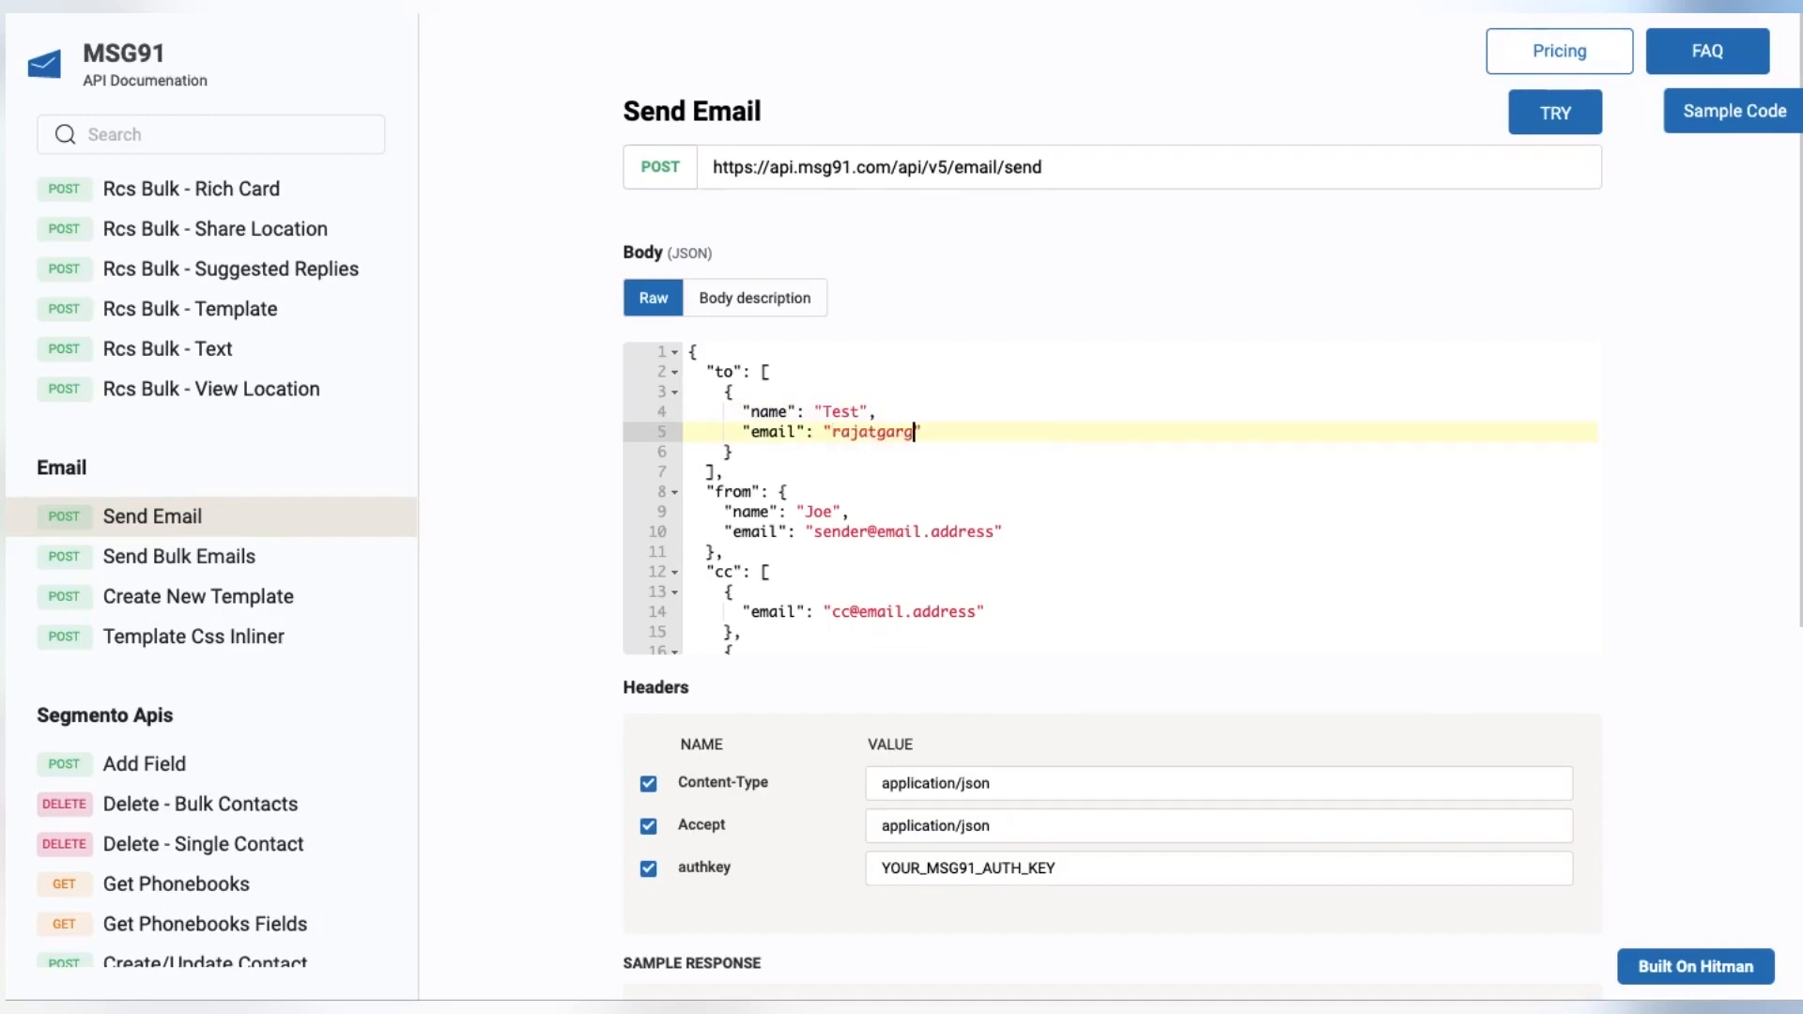
pyautogui.click(810, 515)
pyautogui.moveTo(822, 531); pyautogui.dragTo(881, 539)
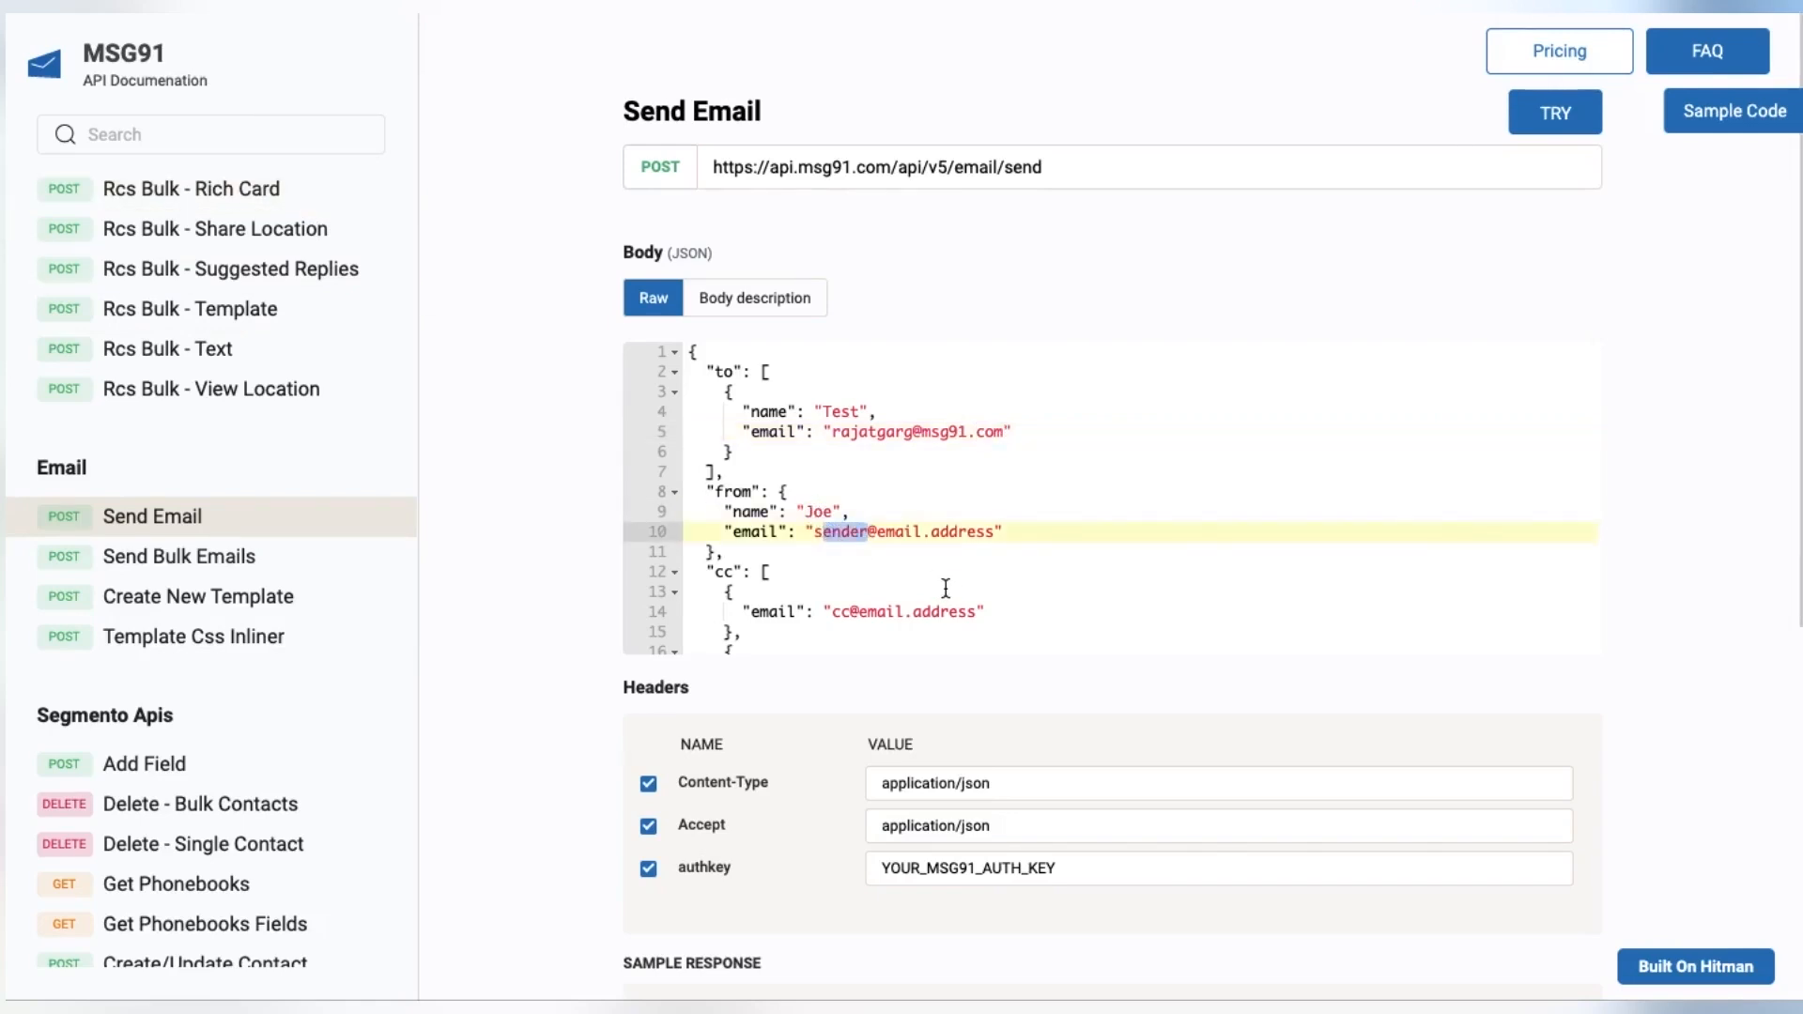
pyautogui.press('BackSpace')
pyautogui.press('BackSpace')
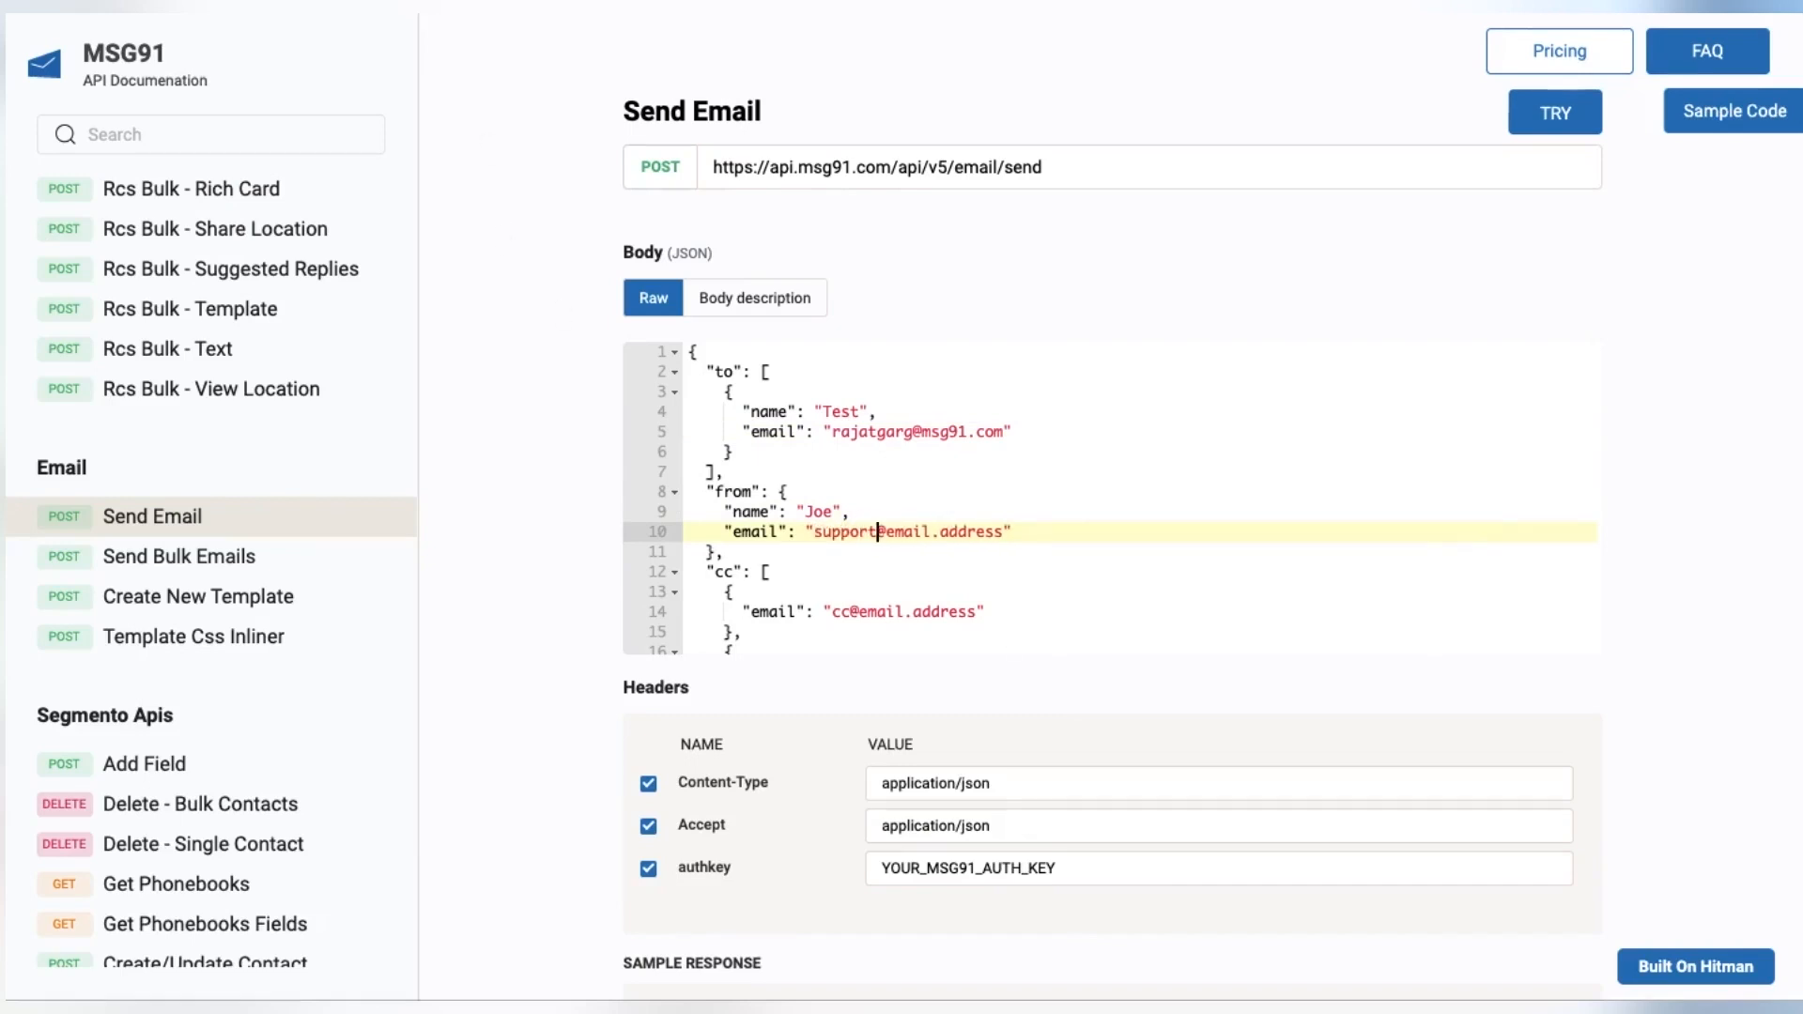
pyautogui.click(473, 3)
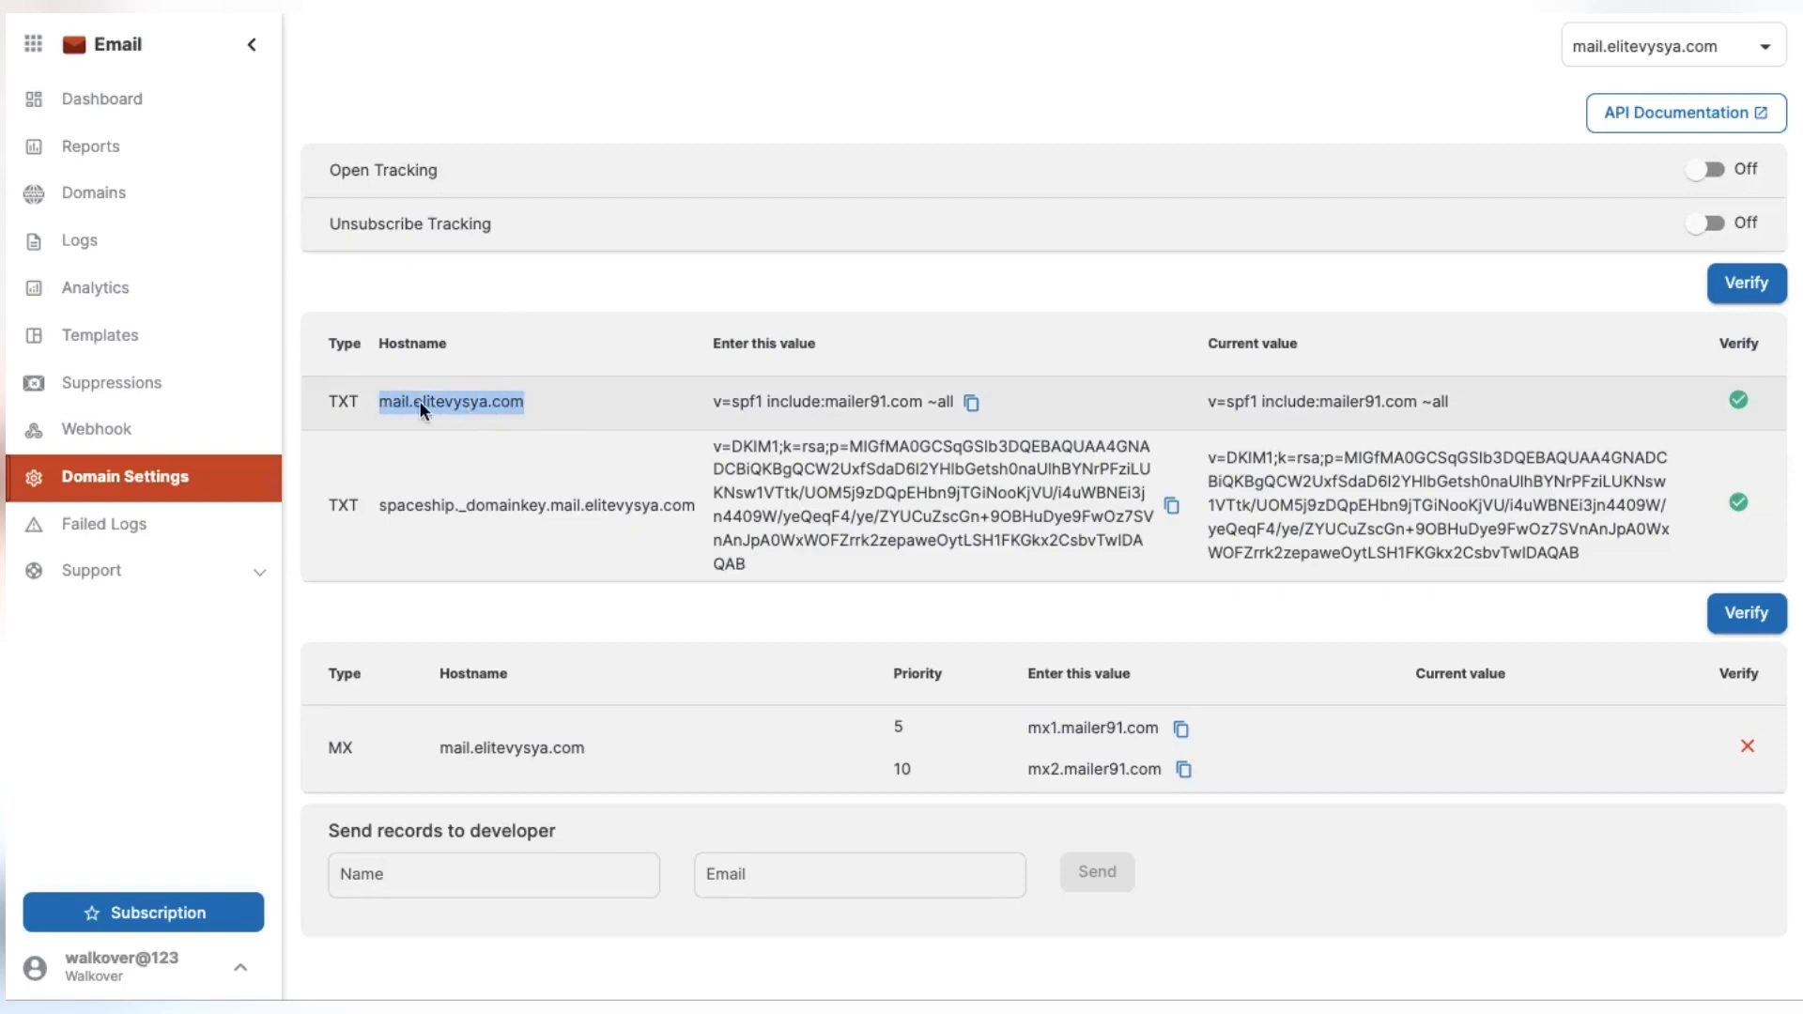
pyautogui.click(582, 4)
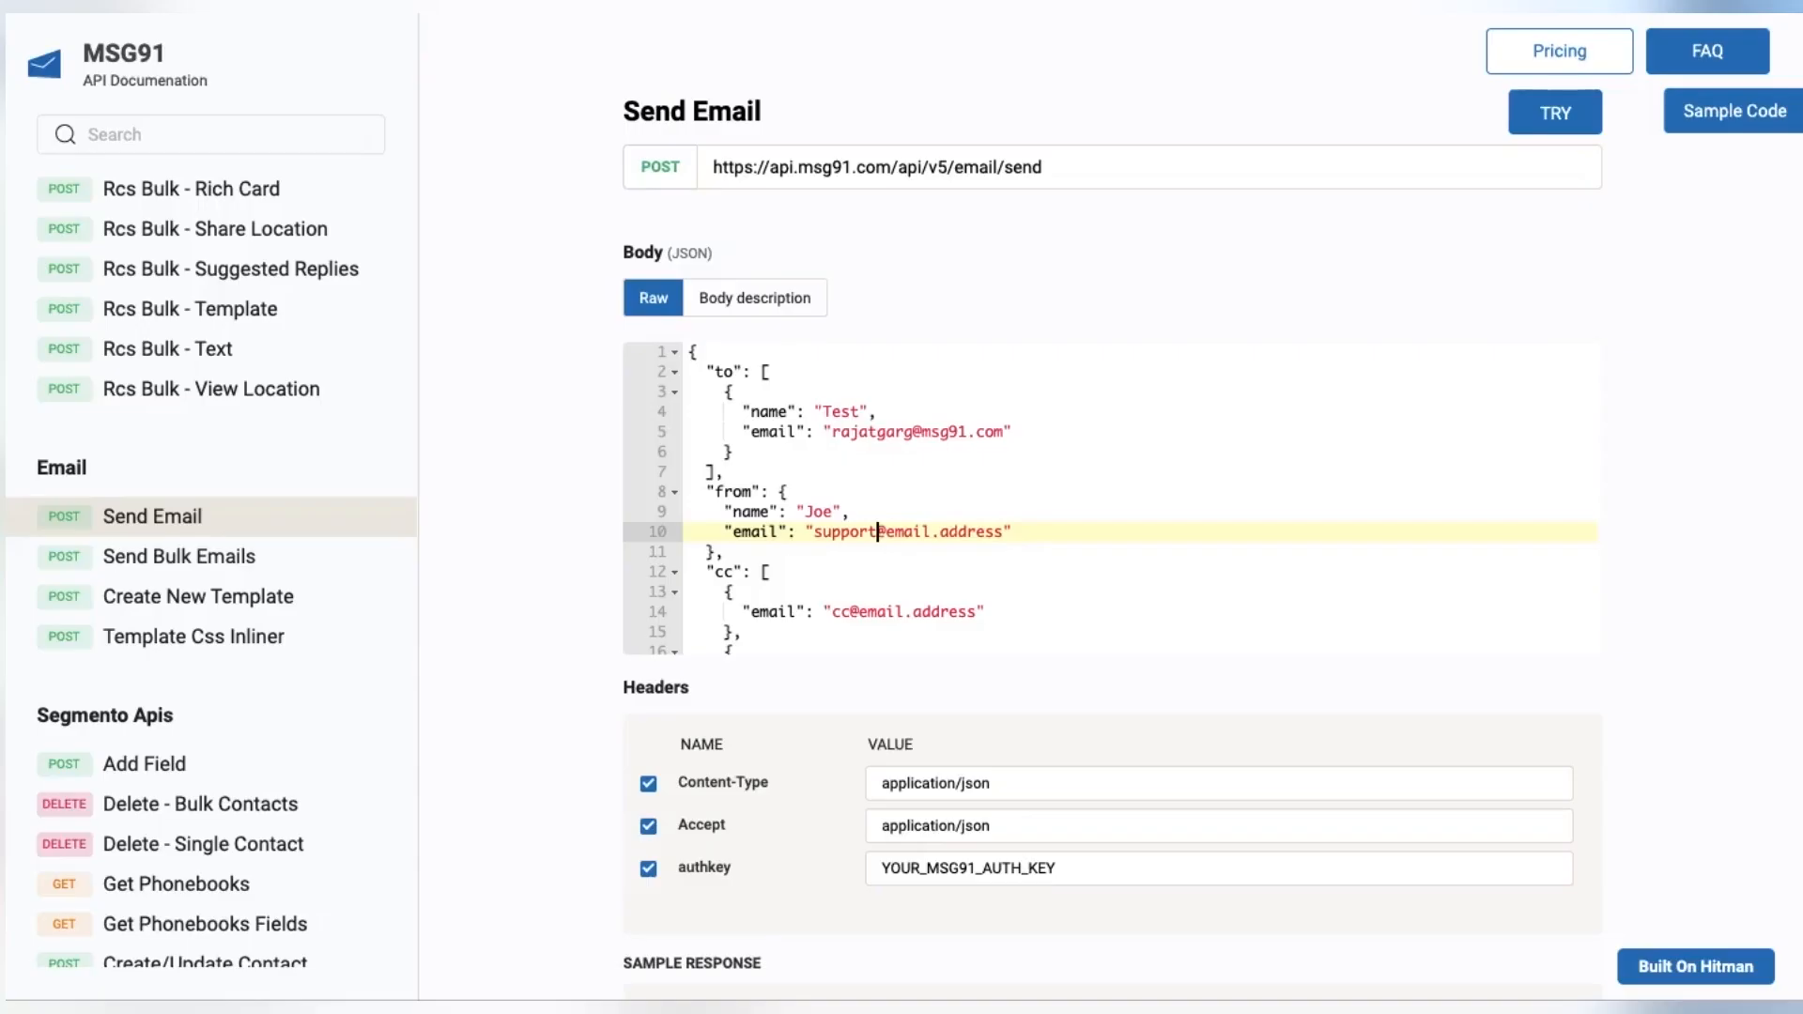
pyautogui.moveTo(889, 535); pyautogui.dragTo(1004, 536)
pyautogui.write('mail.elitevysya.com')
pyautogui.moveTo(832, 514); pyautogui.dragTo(809, 514)
pyautogui.write('Support')
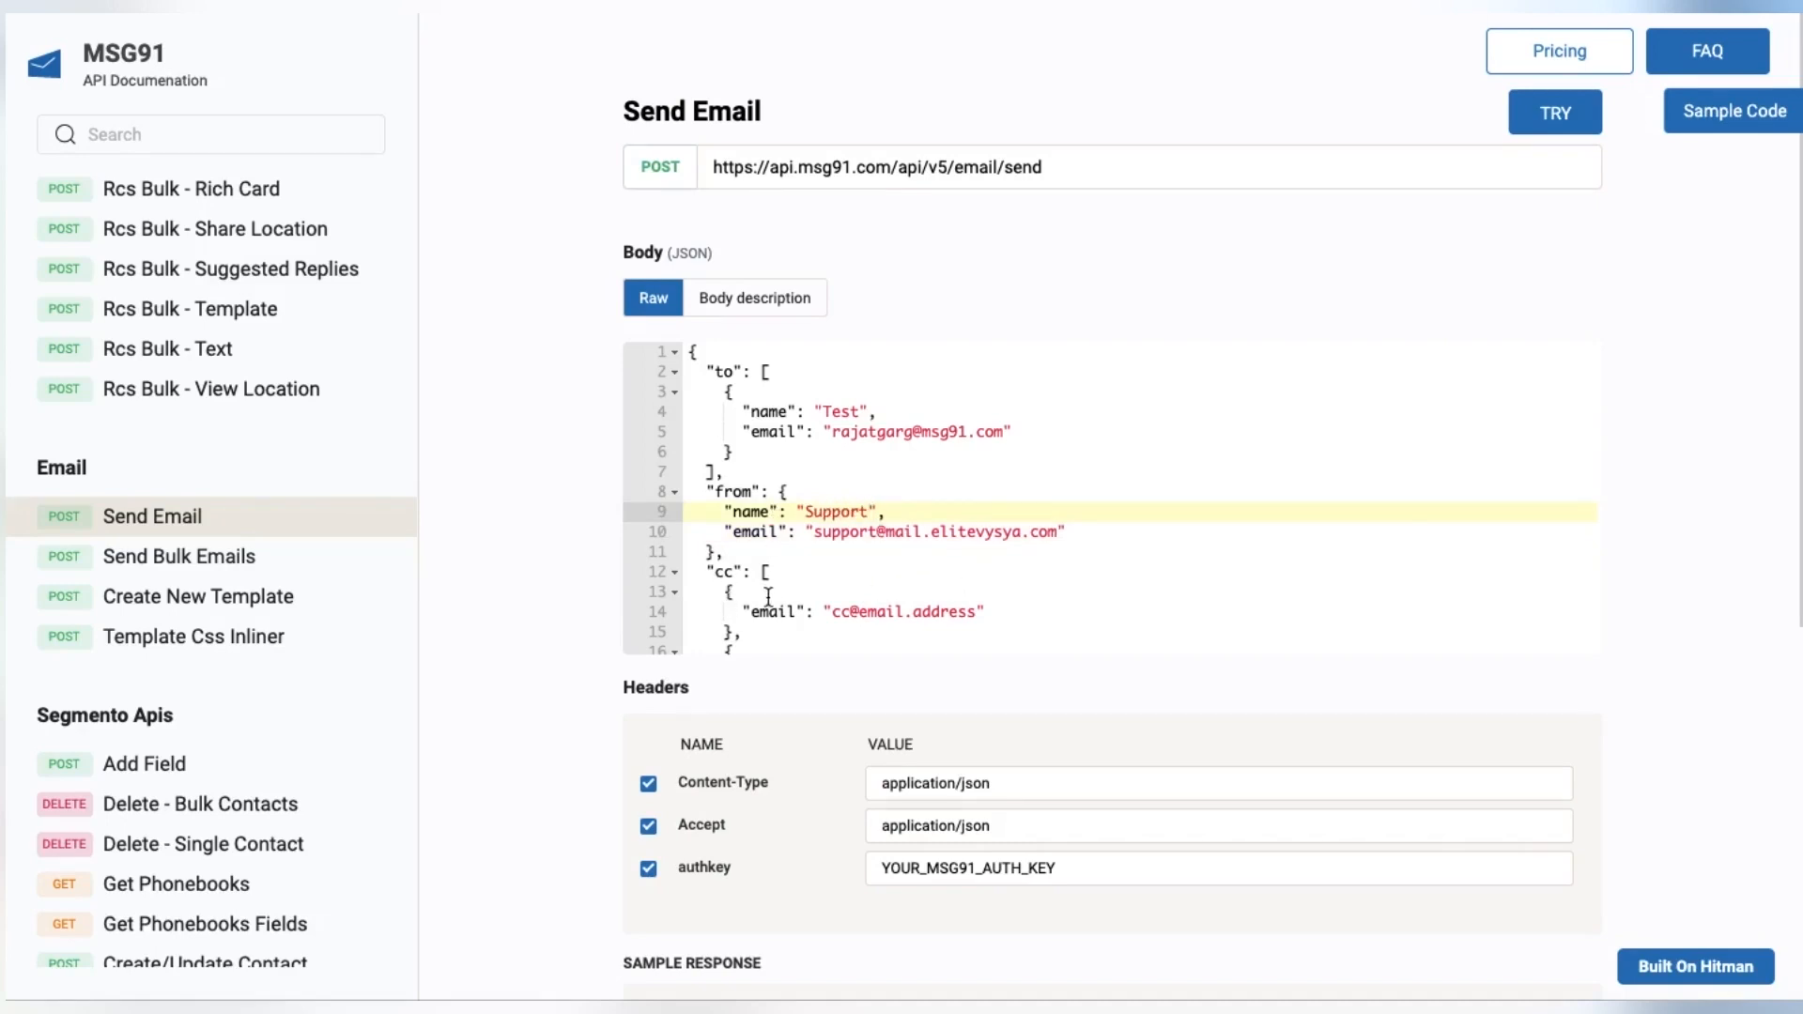
# Step: Delete the cc and bcc blocks from the request body
pyautogui.click(691, 572)
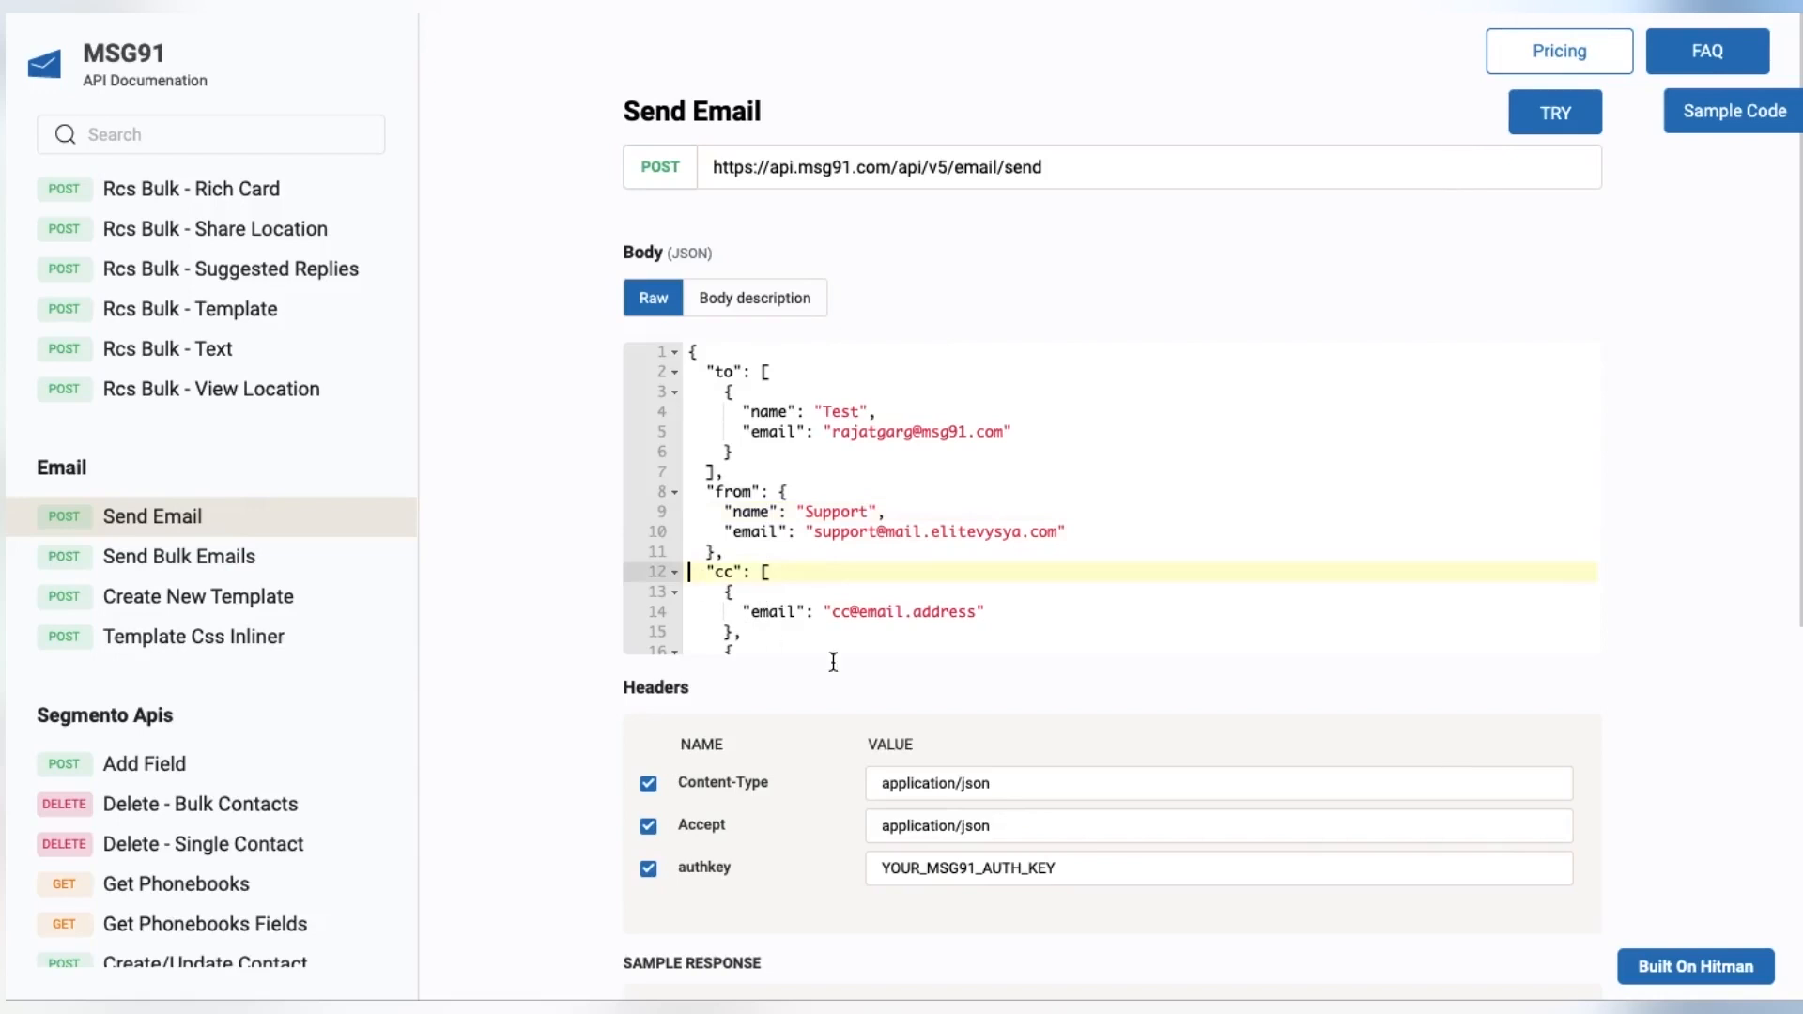
pyautogui.hotkey('shift', 'Down')
pyautogui.hotkey('shift', 'Down')
pyautogui.hotkey('shift', 'Down')
pyautogui.hotkey('shift', 'Down')
pyautogui.hotkey('shift', 'Down')
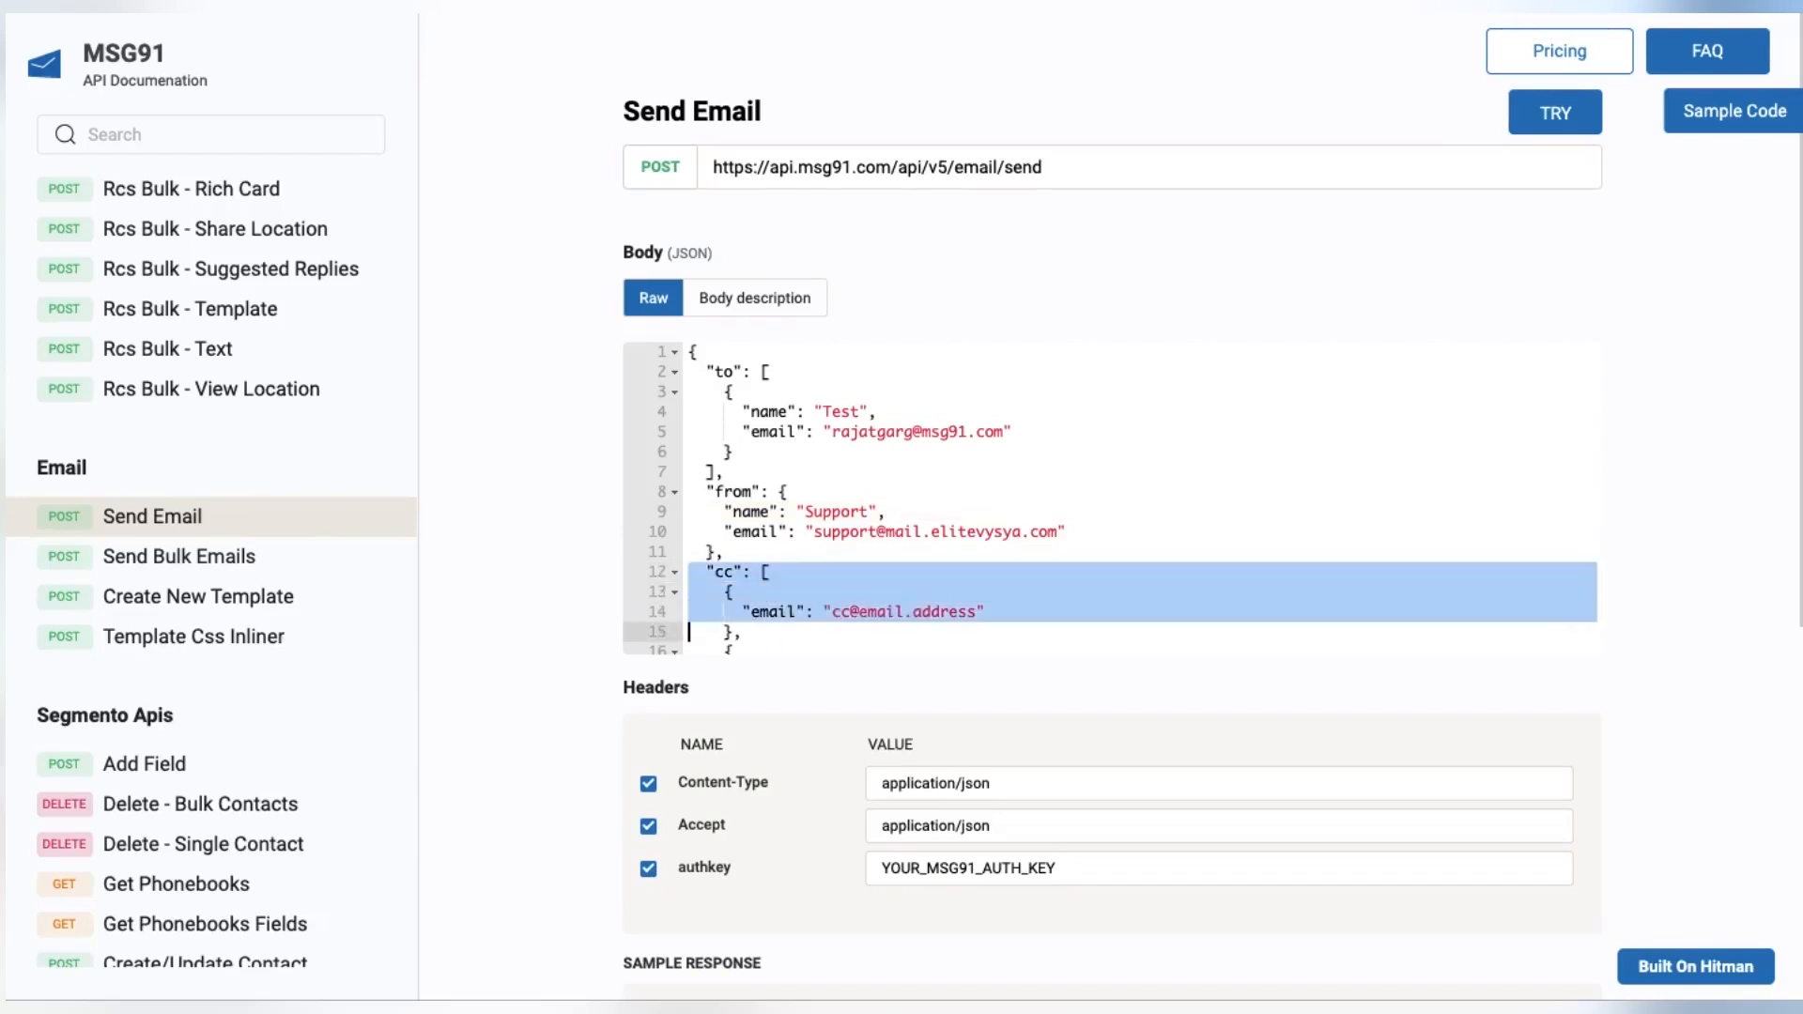
pyautogui.hotkey('shift', 'Down')
pyautogui.hotkey('shift', 'Down')
pyautogui.hotkey('shift', 'Down')
pyautogui.hotkey('shift', 'Down')
pyautogui.hotkey('shift', 'Down')
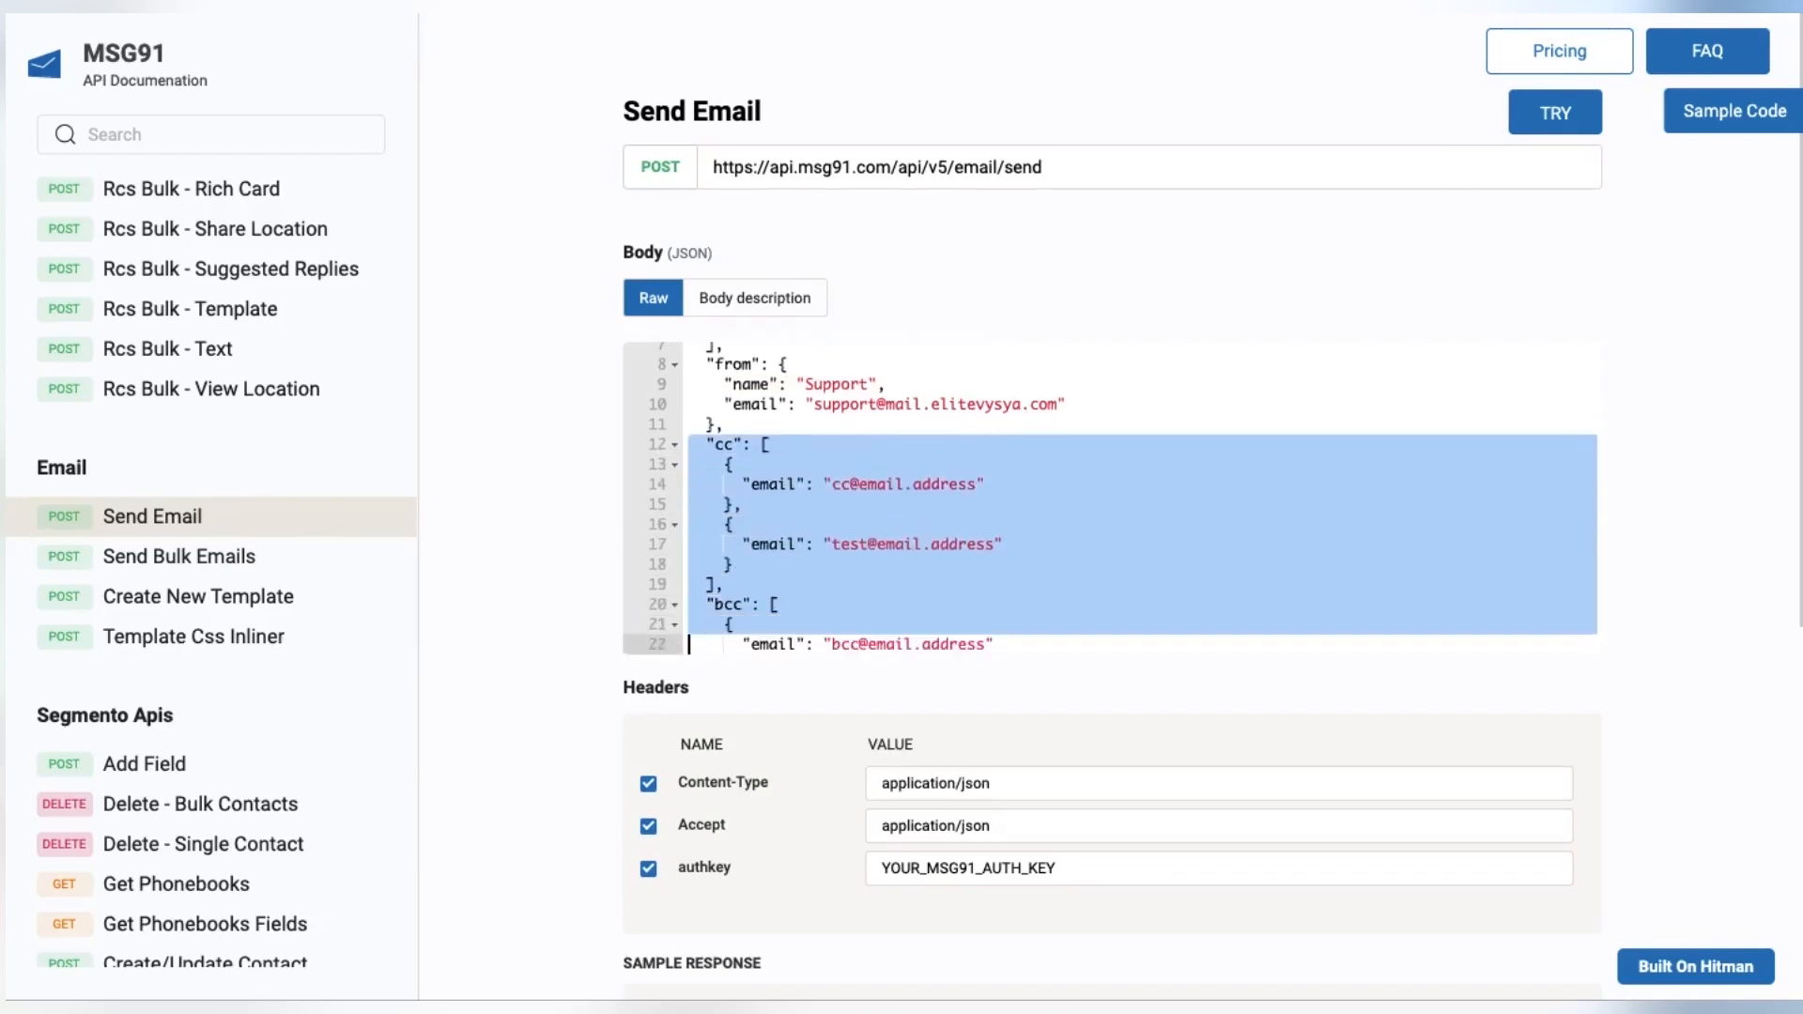
pyautogui.hotkey('shift', 'Down')
pyautogui.hotkey('shift', 'Down')
pyautogui.hotkey('shift', 'Down')
pyautogui.hotkey('shift', 'Down')
pyautogui.hotkey('shift', 'Down')
pyautogui.hotkey('shift', 'Down')
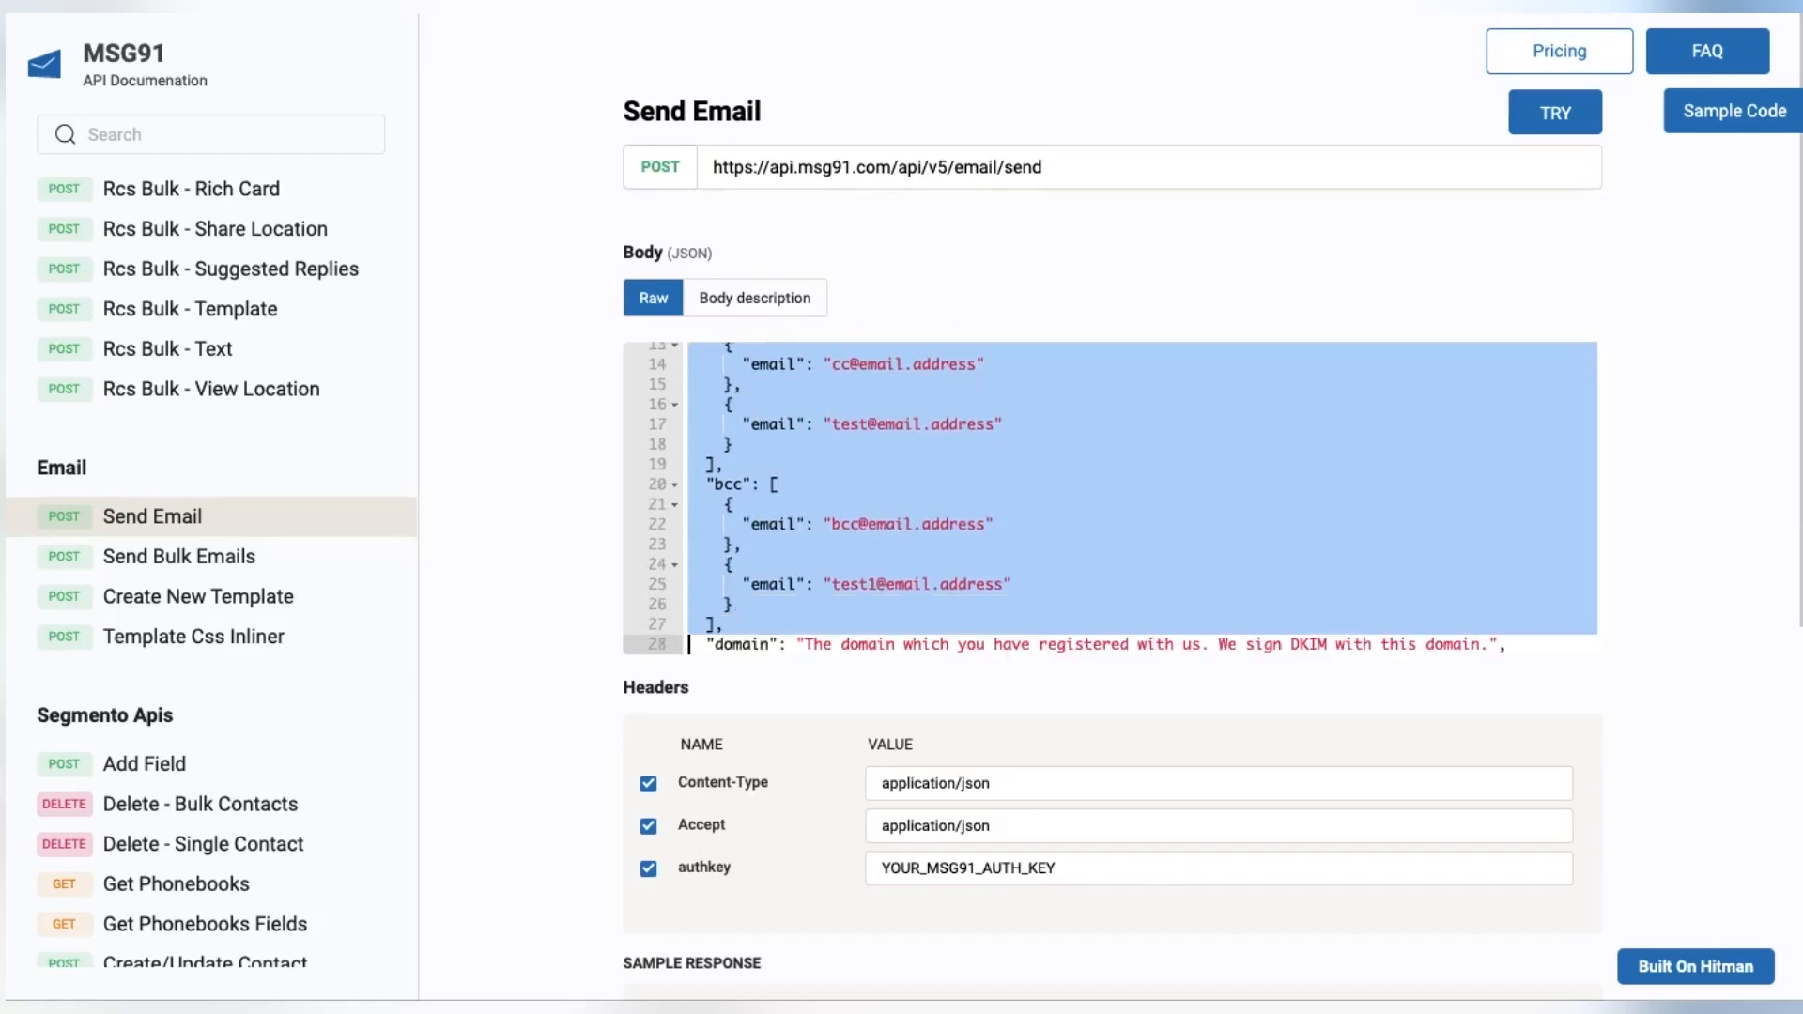
pyautogui.hotkey('shift', 'Right')
pyautogui.press('BackSpace')
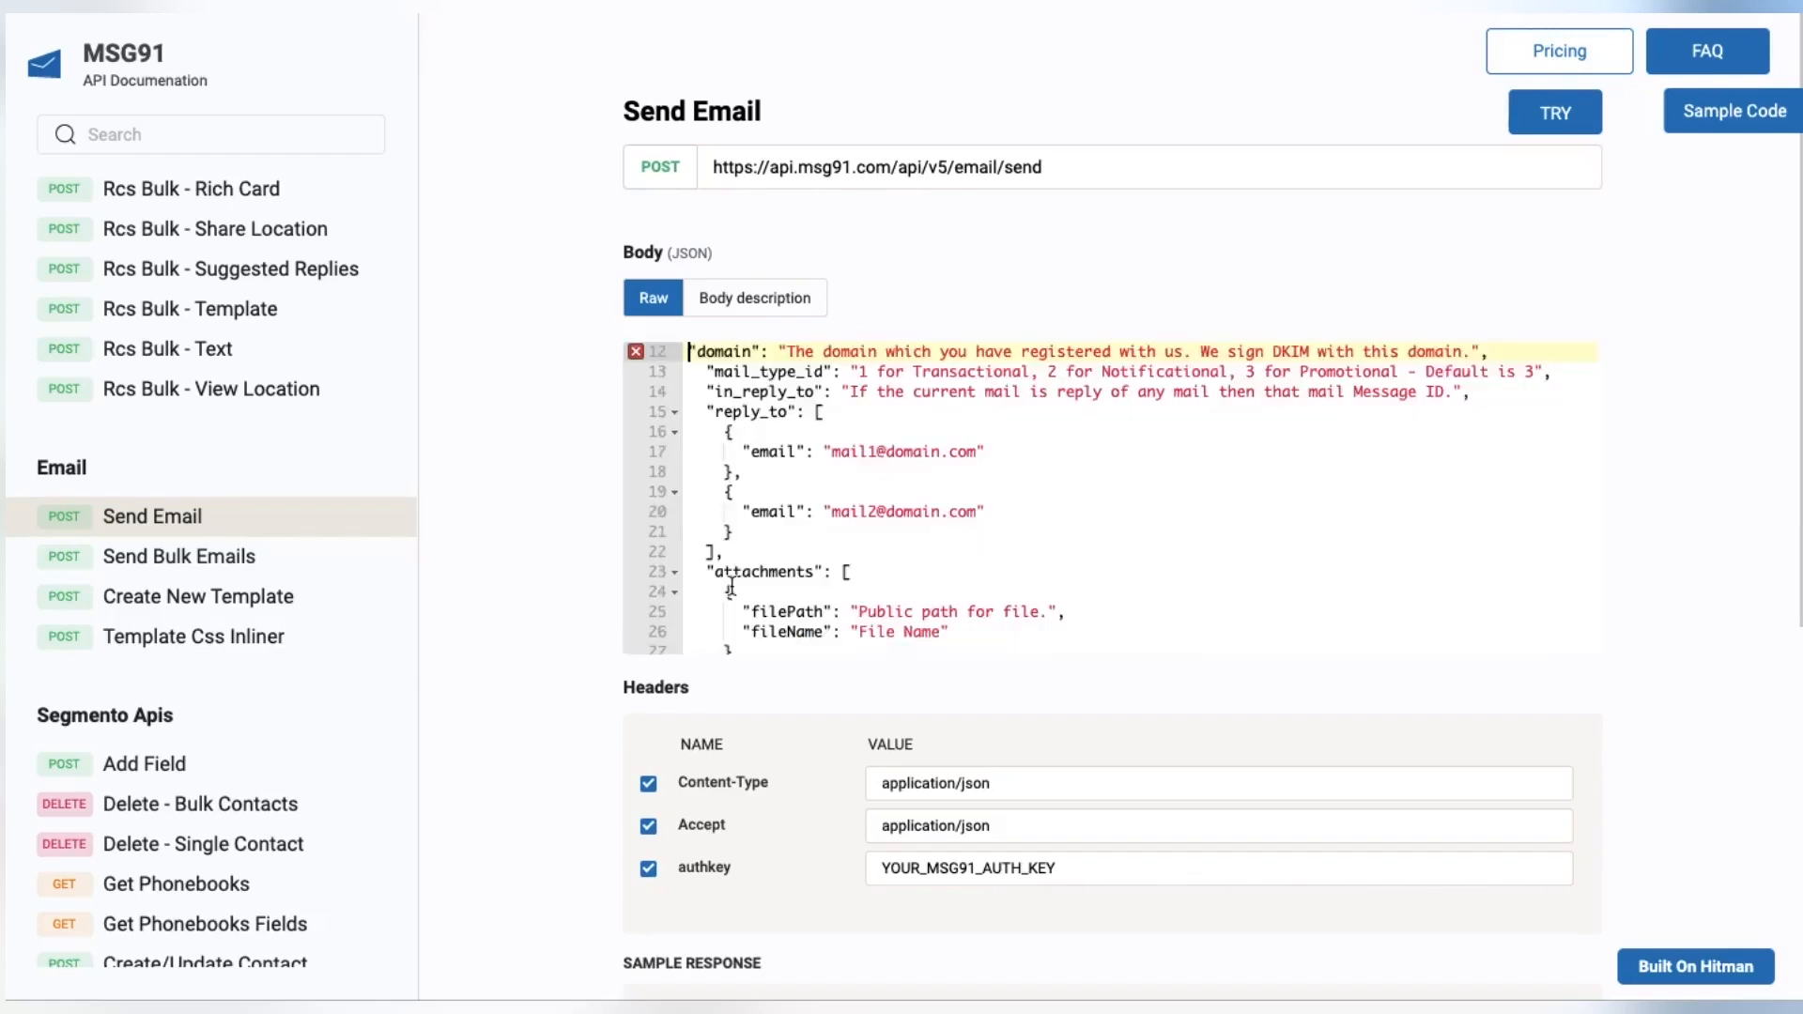
# Step: Set domain to mail.elitevysya.com and leave mail_type_id as just 1
pyautogui.scroll(4, 1022, 573)
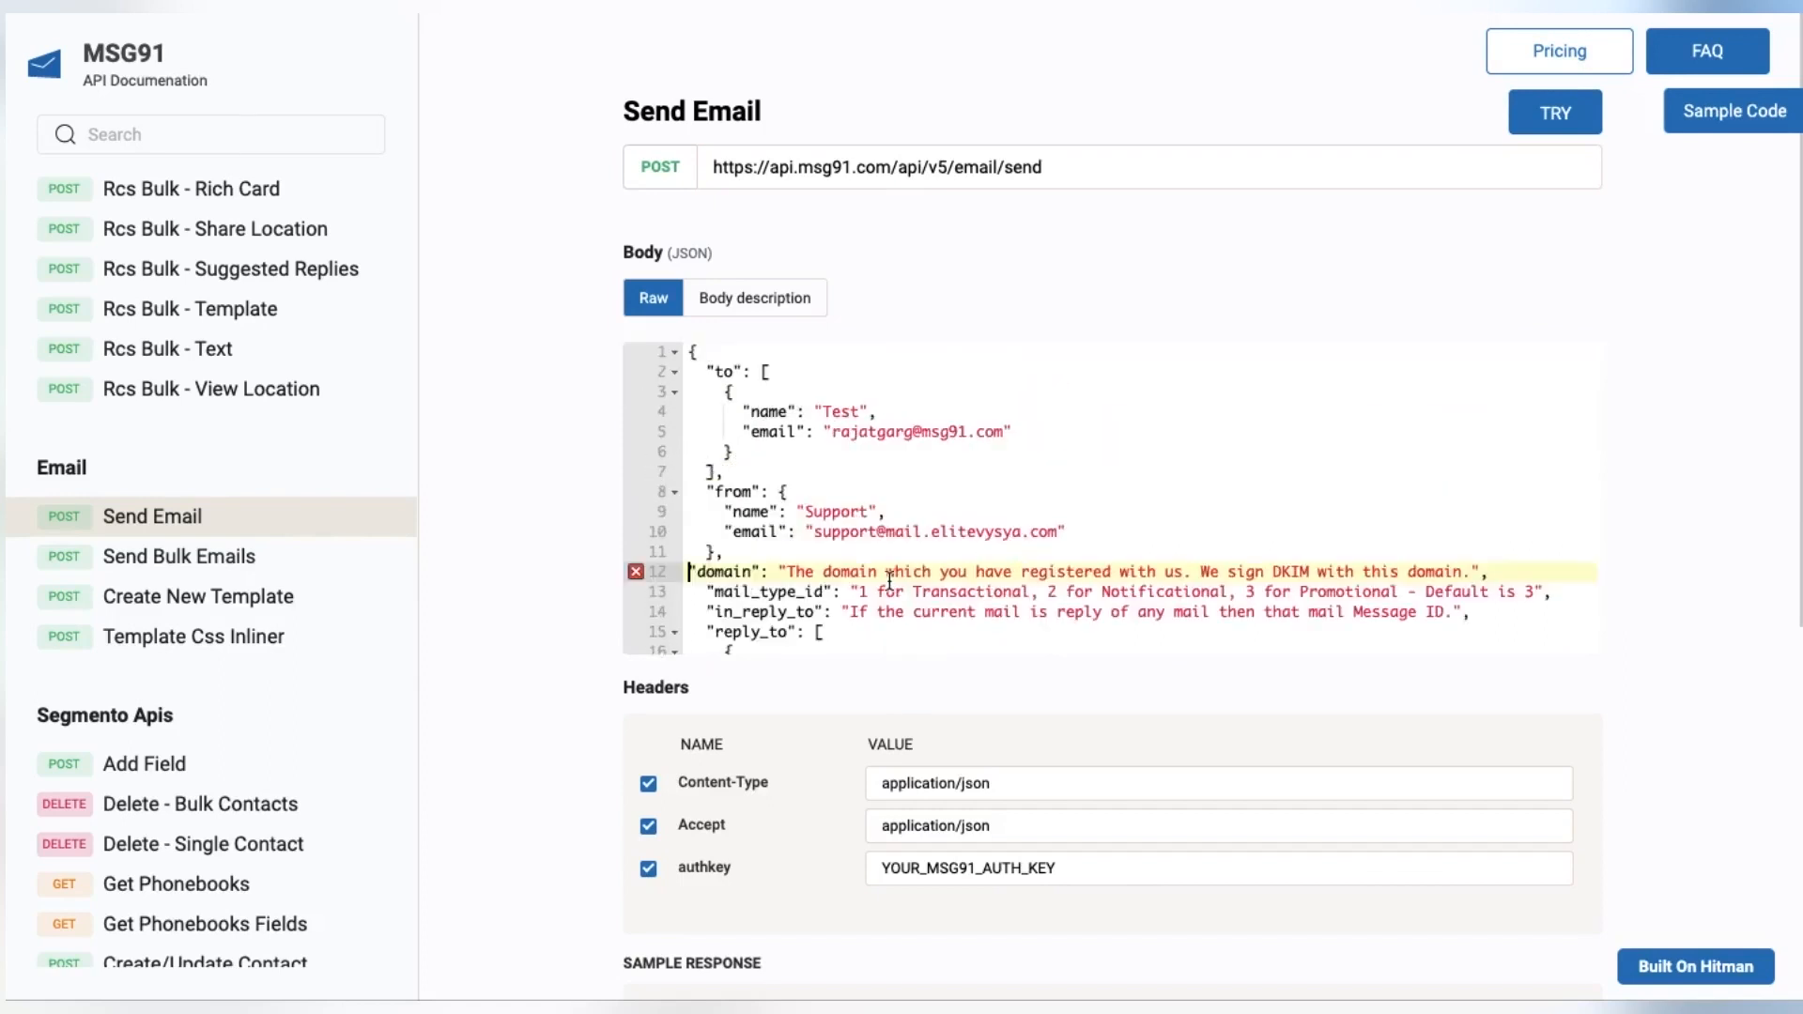
pyautogui.moveTo(787, 571); pyautogui.dragTo(1470, 570)
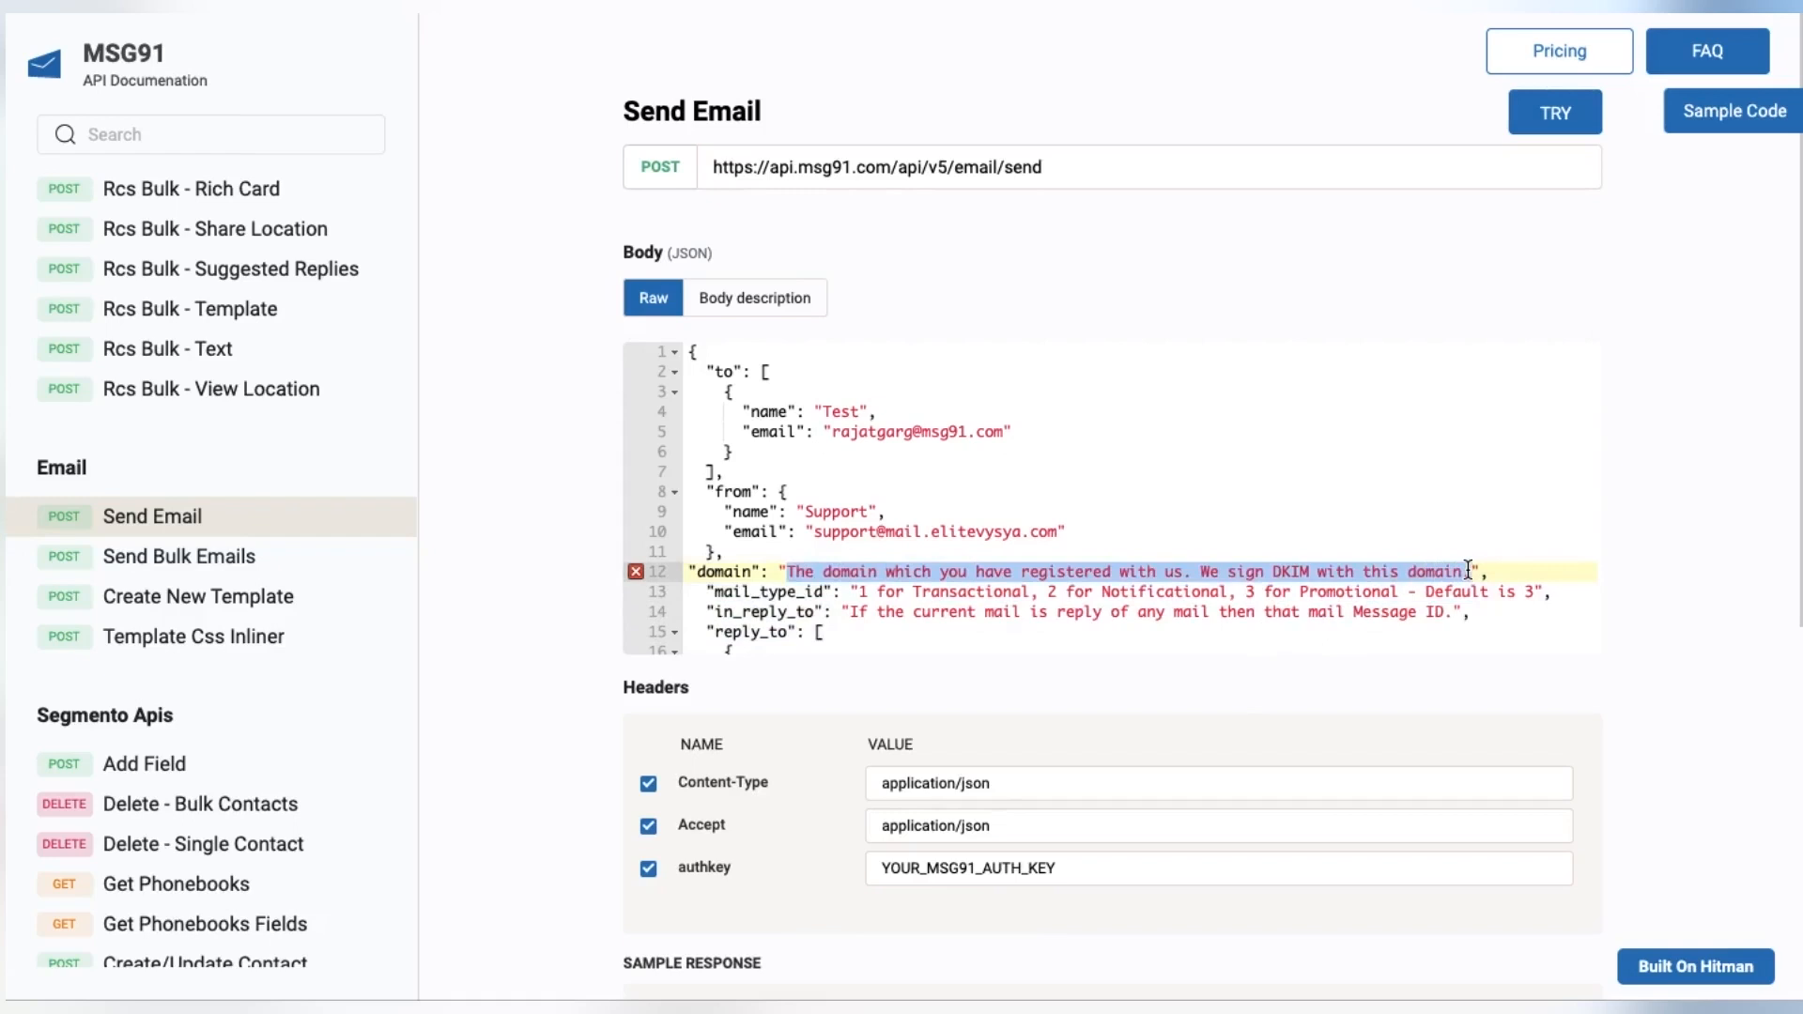
pyautogui.write('mail.elitevysya.com')
pyautogui.click(1140, 569)
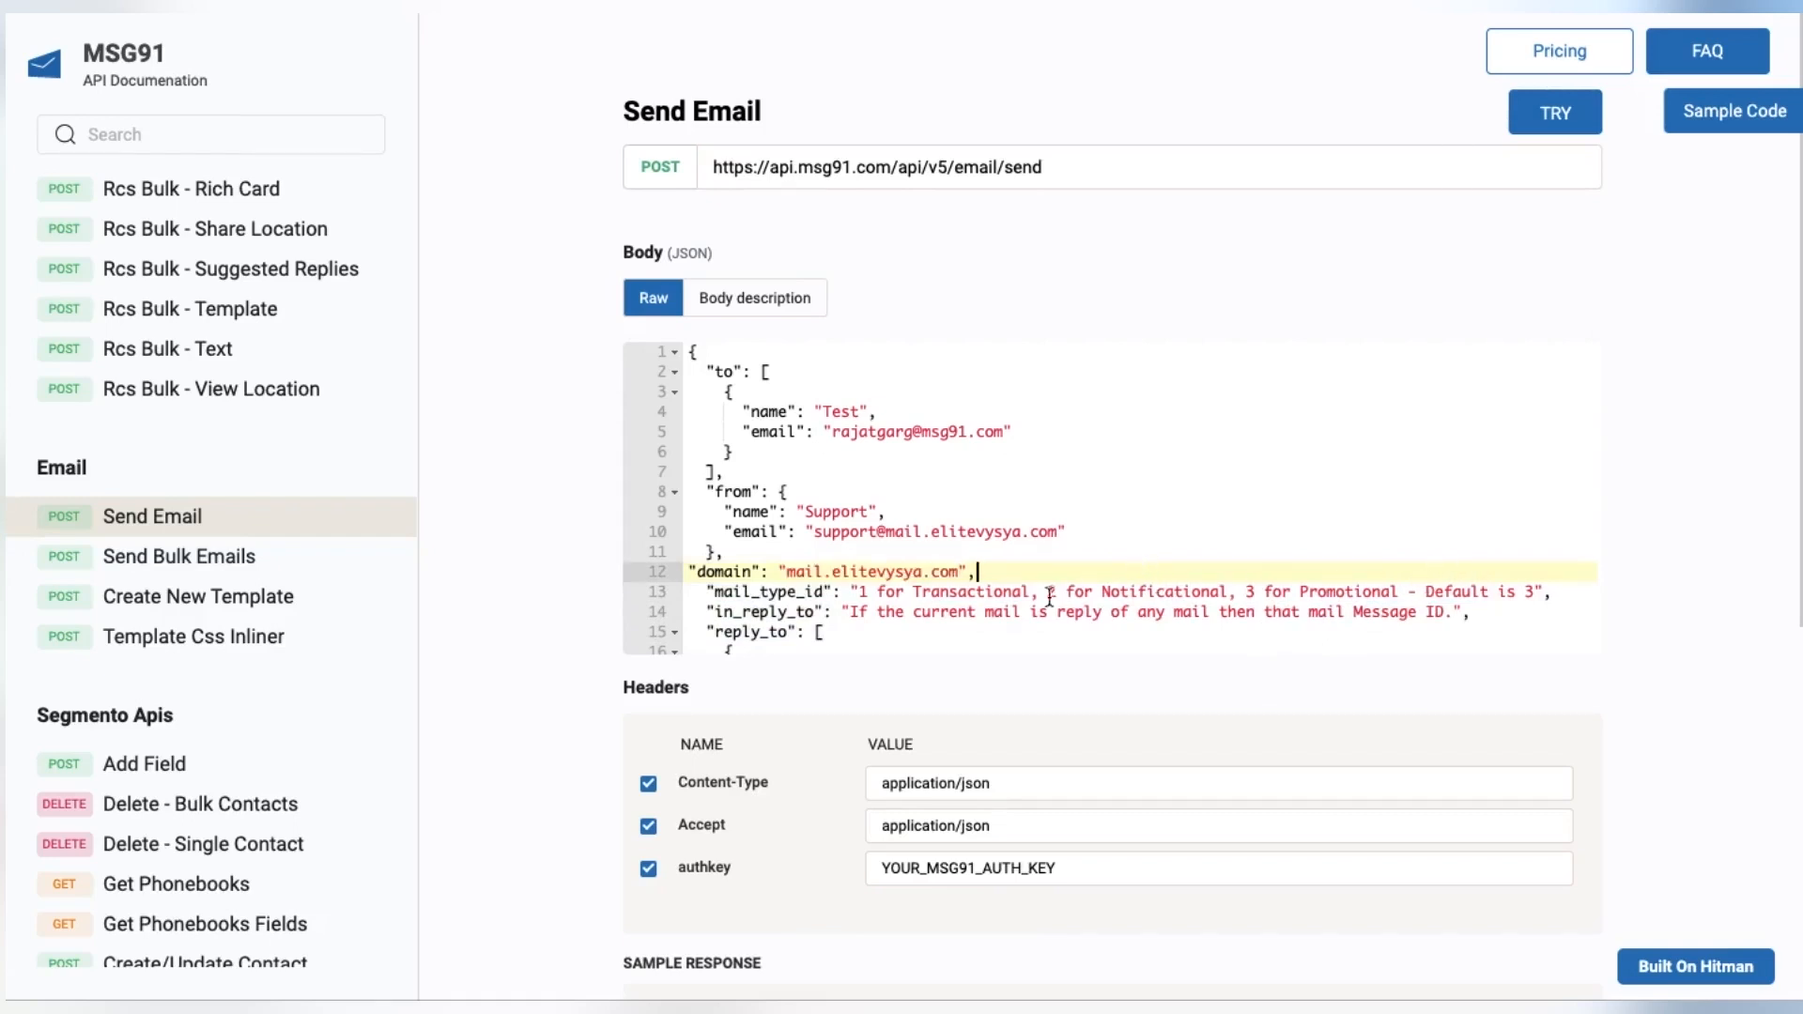
pyautogui.moveTo(869, 592); pyautogui.dragTo(1529, 592)
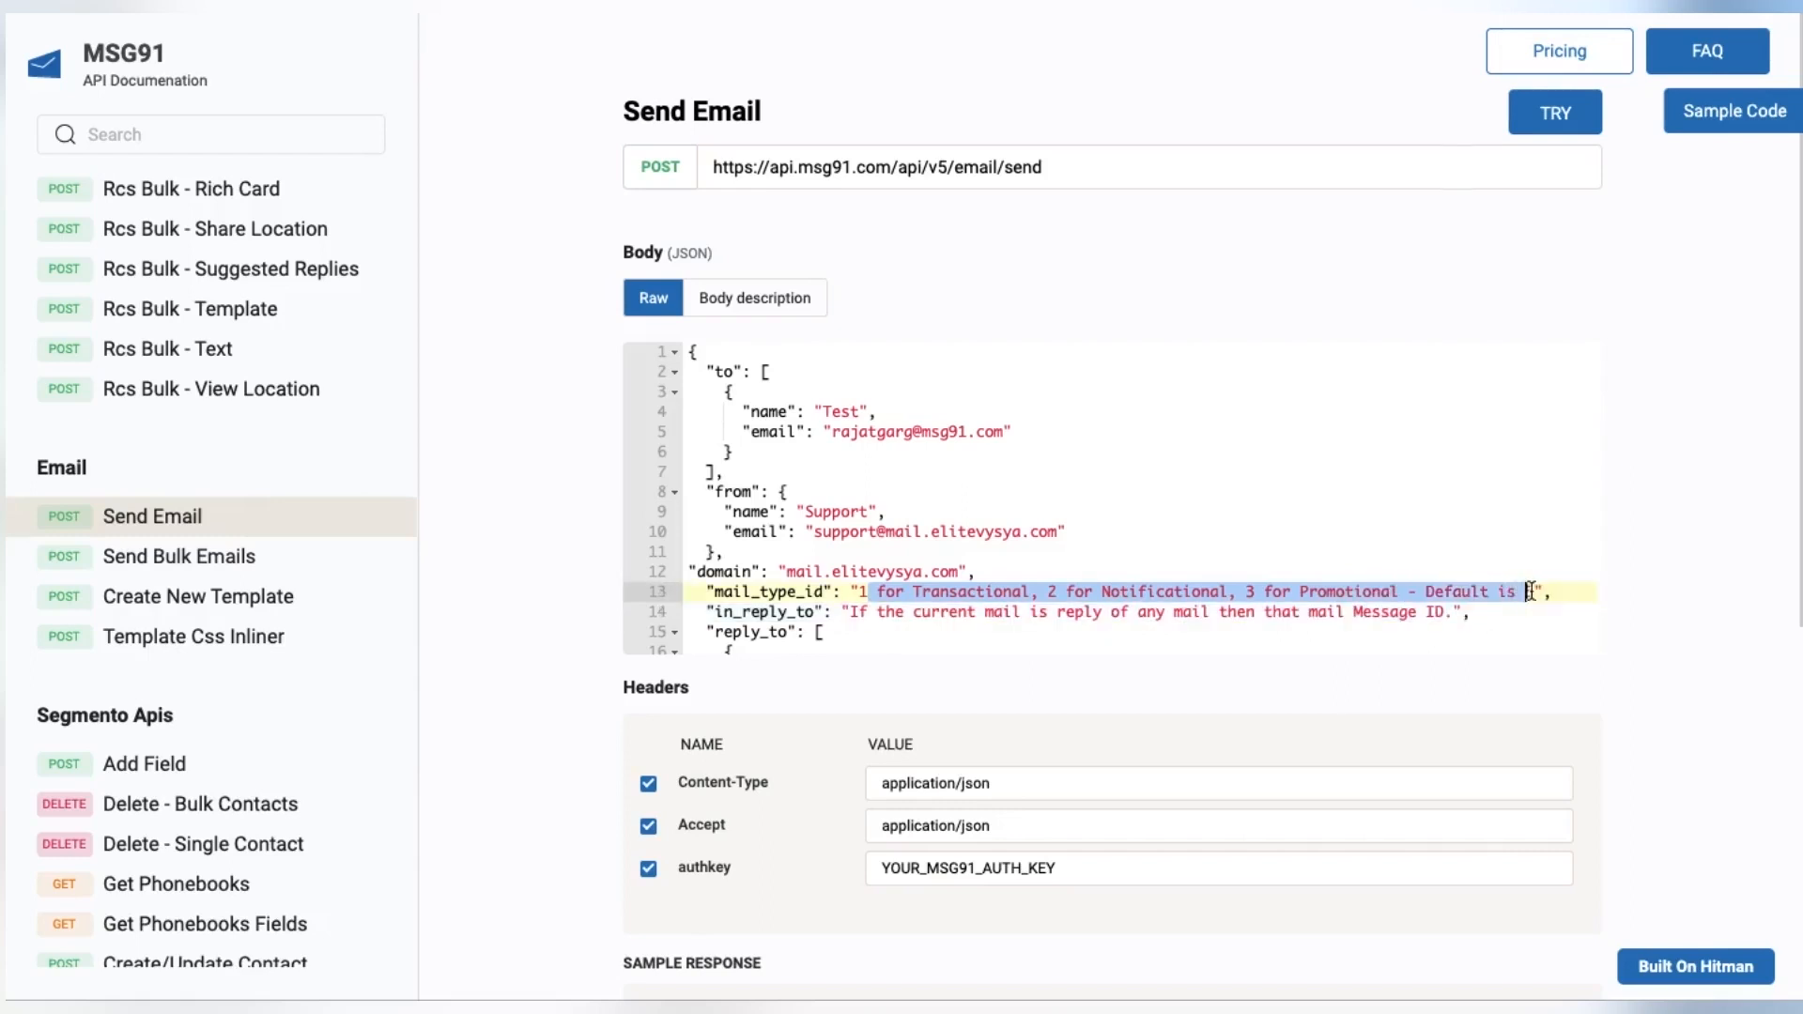
pyautogui.press('BackSpace')
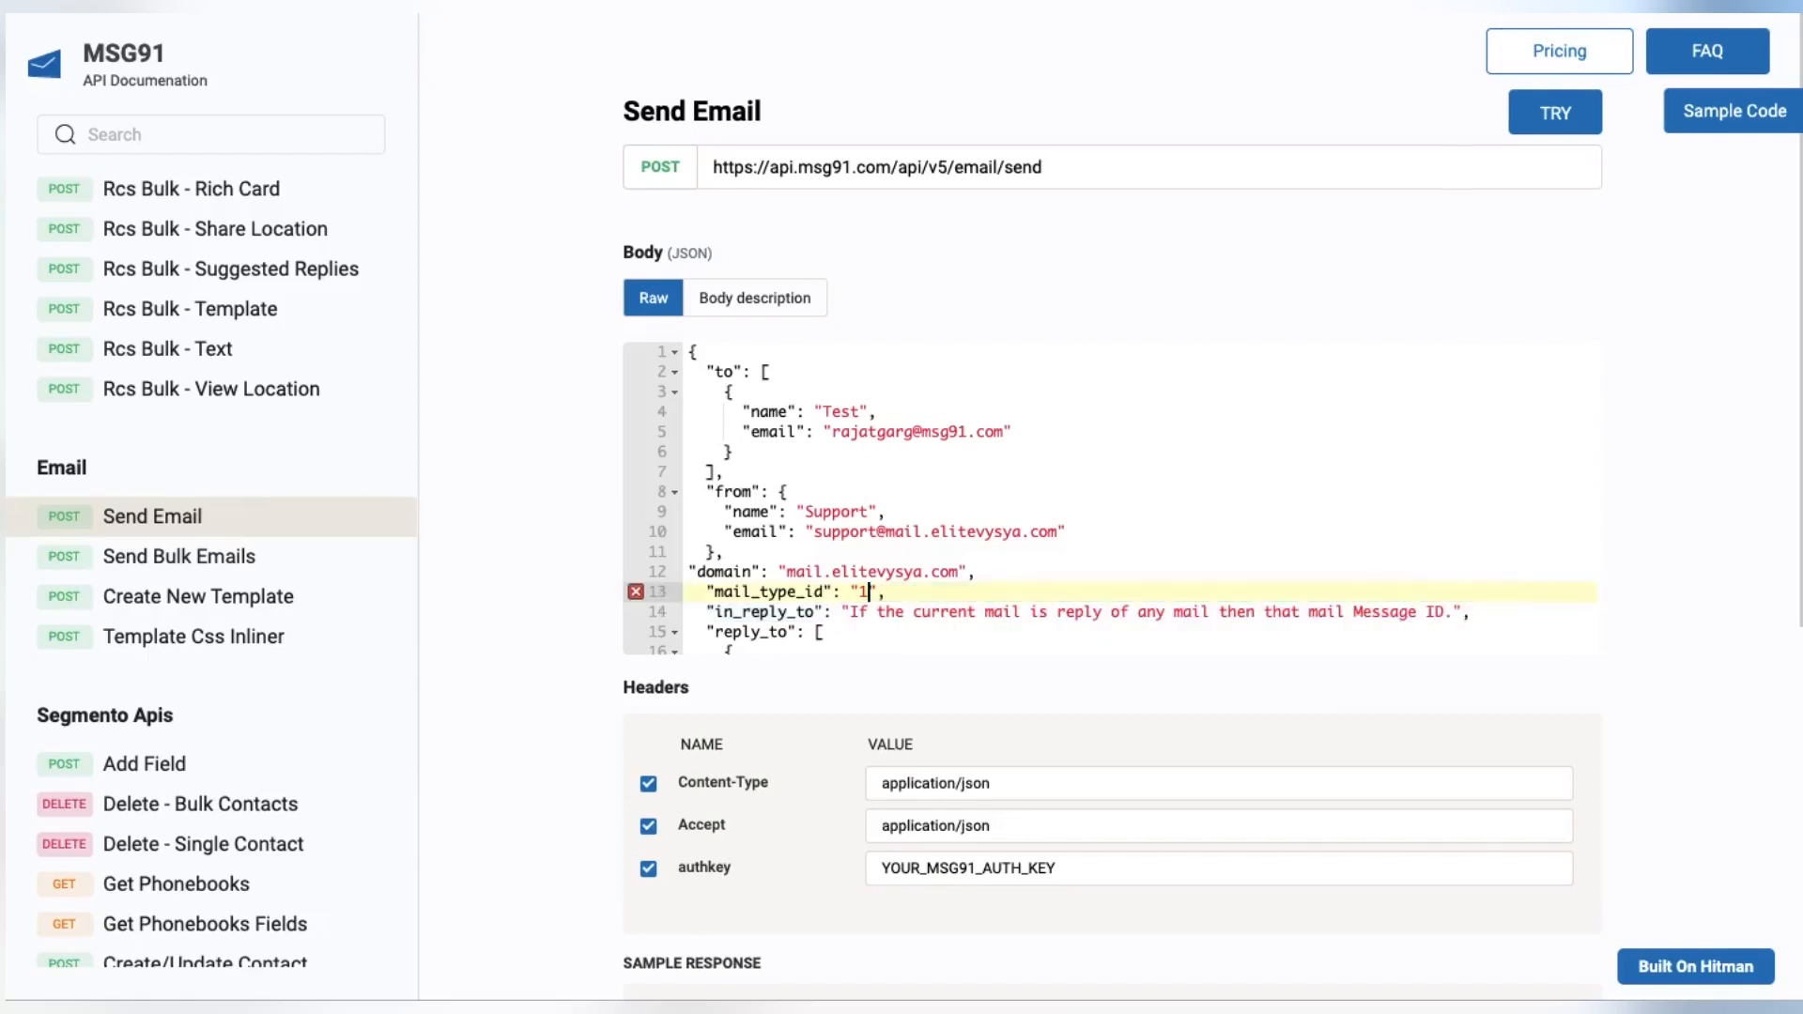
pyautogui.click(1093, 593)
pyautogui.click(845, 629)
pyautogui.click(694, 612)
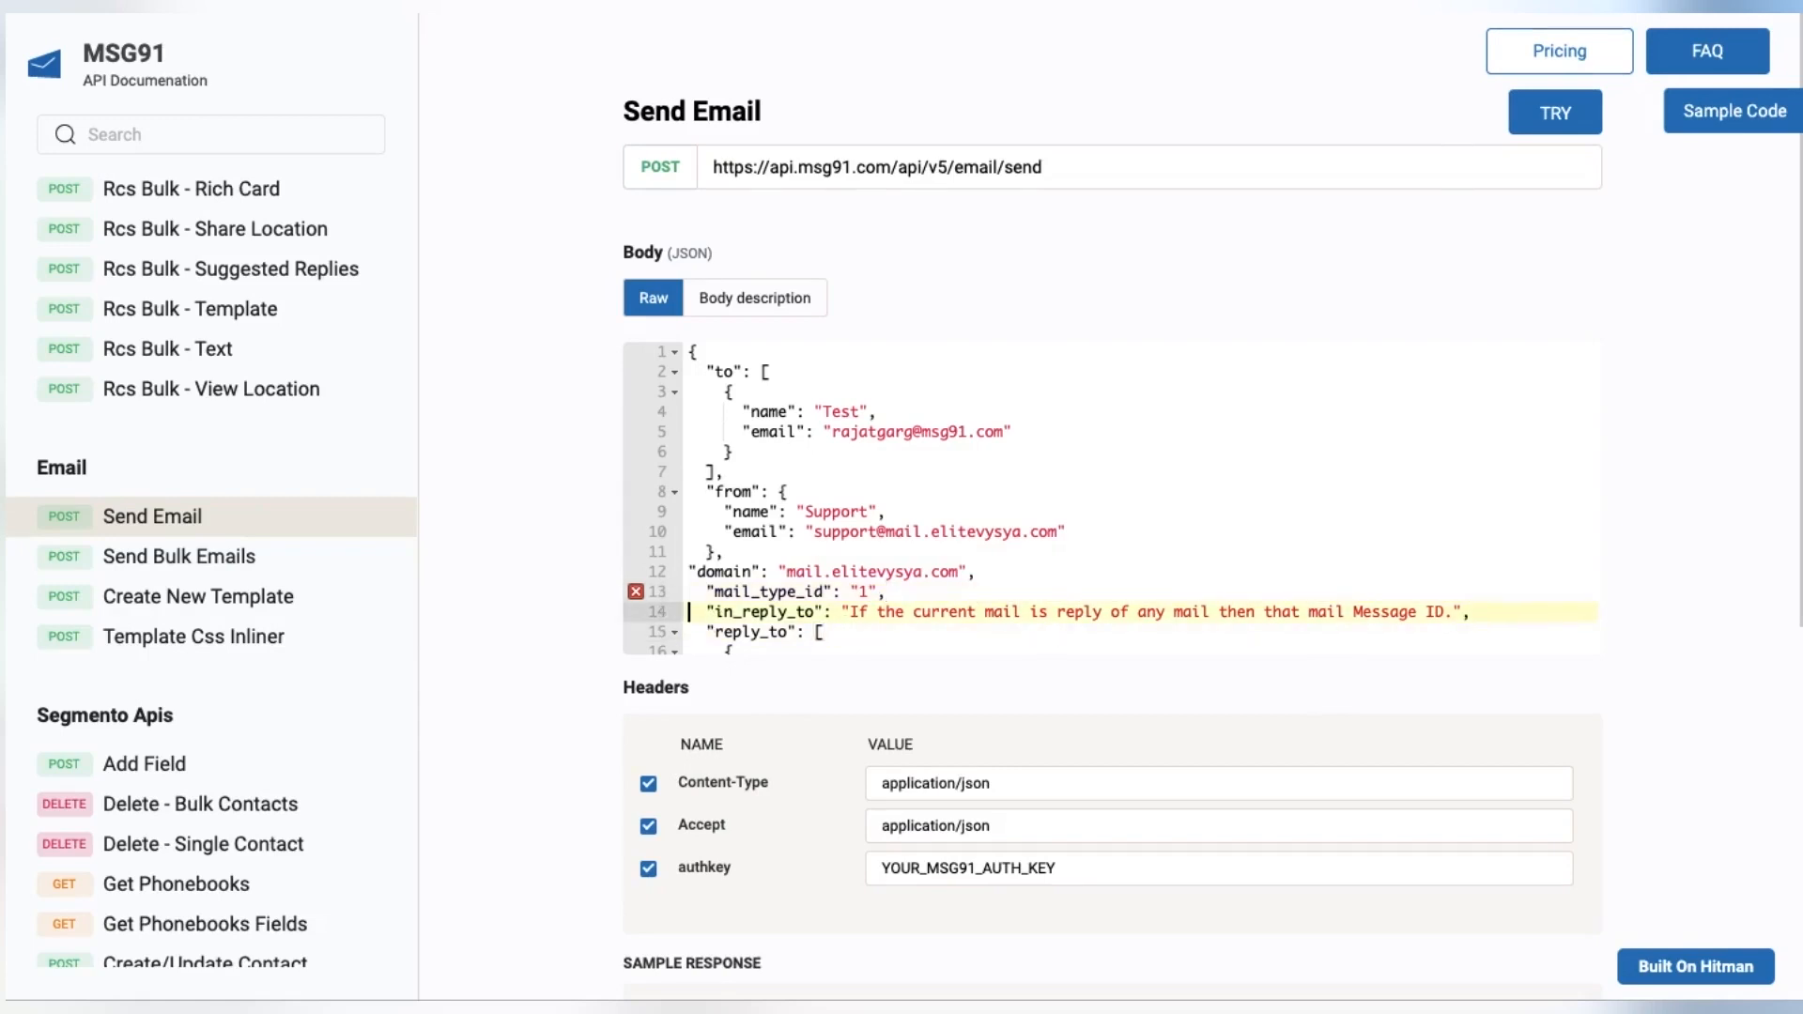
# Step: Delete the in_reply_to and reply_to fields and fix the indentation
pyautogui.hotkey('shift', 'Down')
pyautogui.hotkey('shift', 'Down')
pyautogui.hotkey('shift', 'Down')
pyautogui.hotkey('shift', 'Down')
pyautogui.hotkey('shift', 'Down')
pyautogui.hotkey('shift', 'Down')
pyautogui.hotkey('shift', 'Down')
pyautogui.hotkey('shift', 'Down')
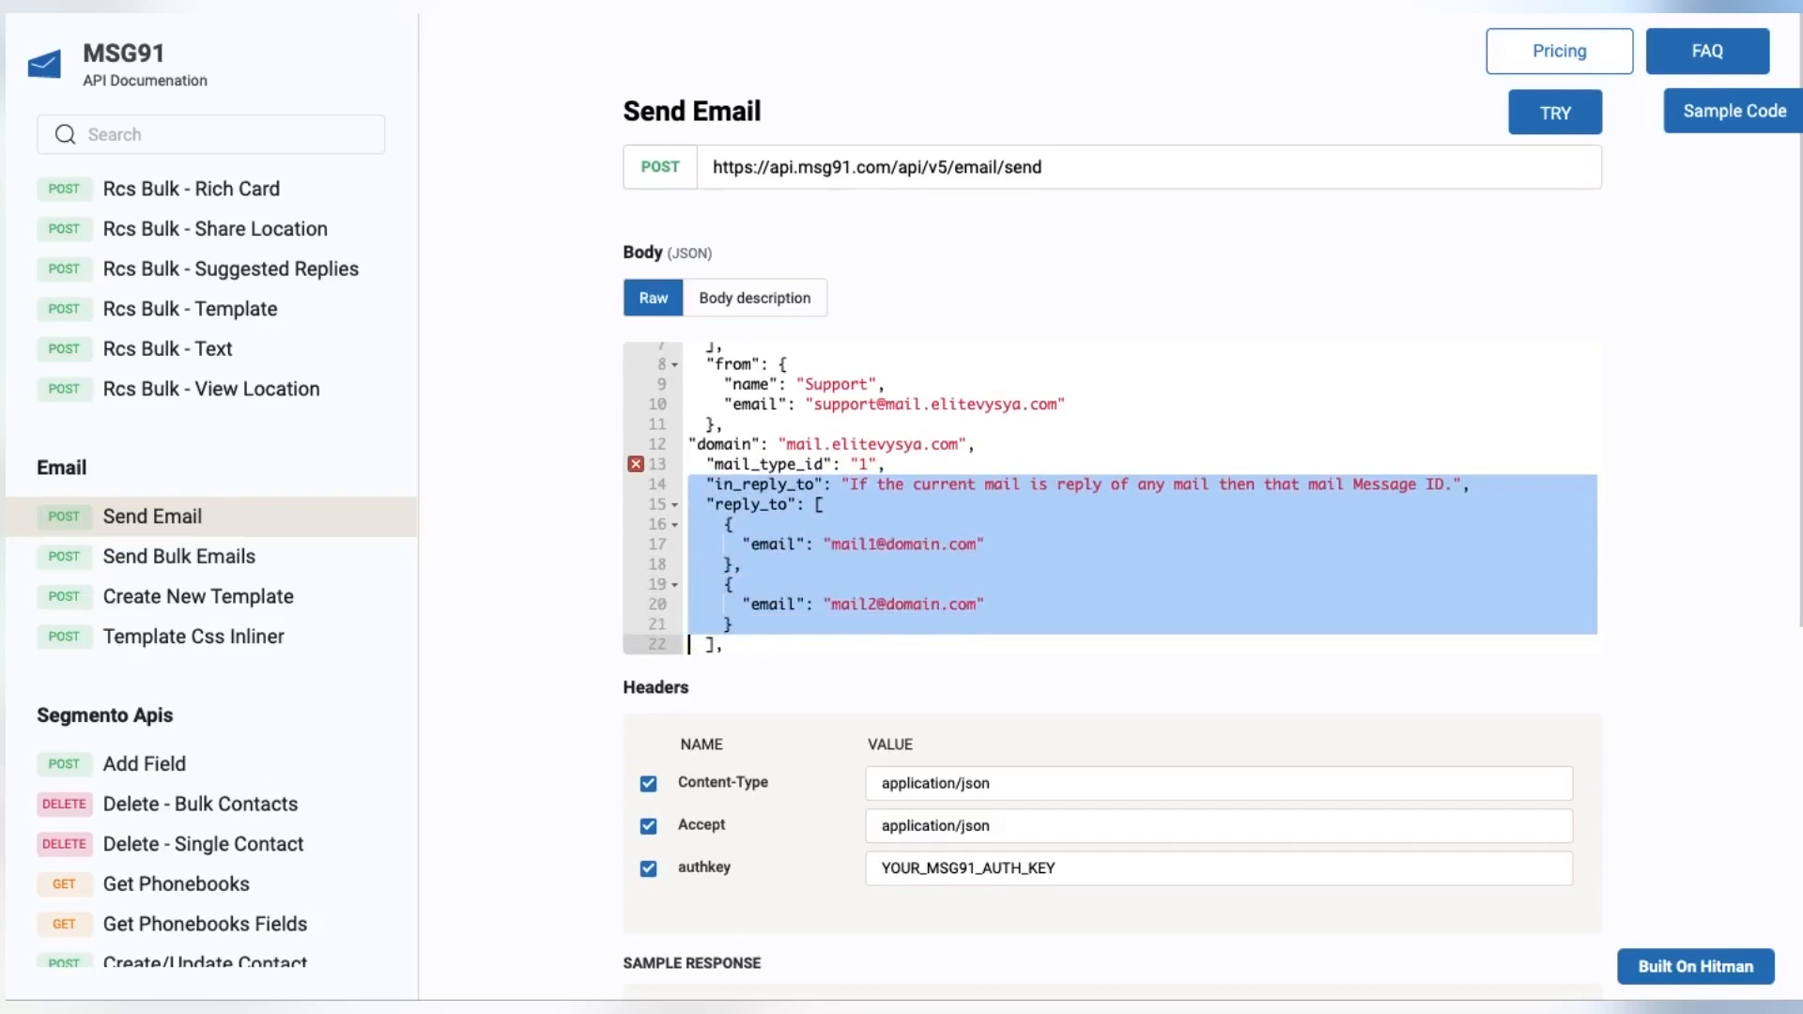
pyautogui.hotkey('shift', 'Down')
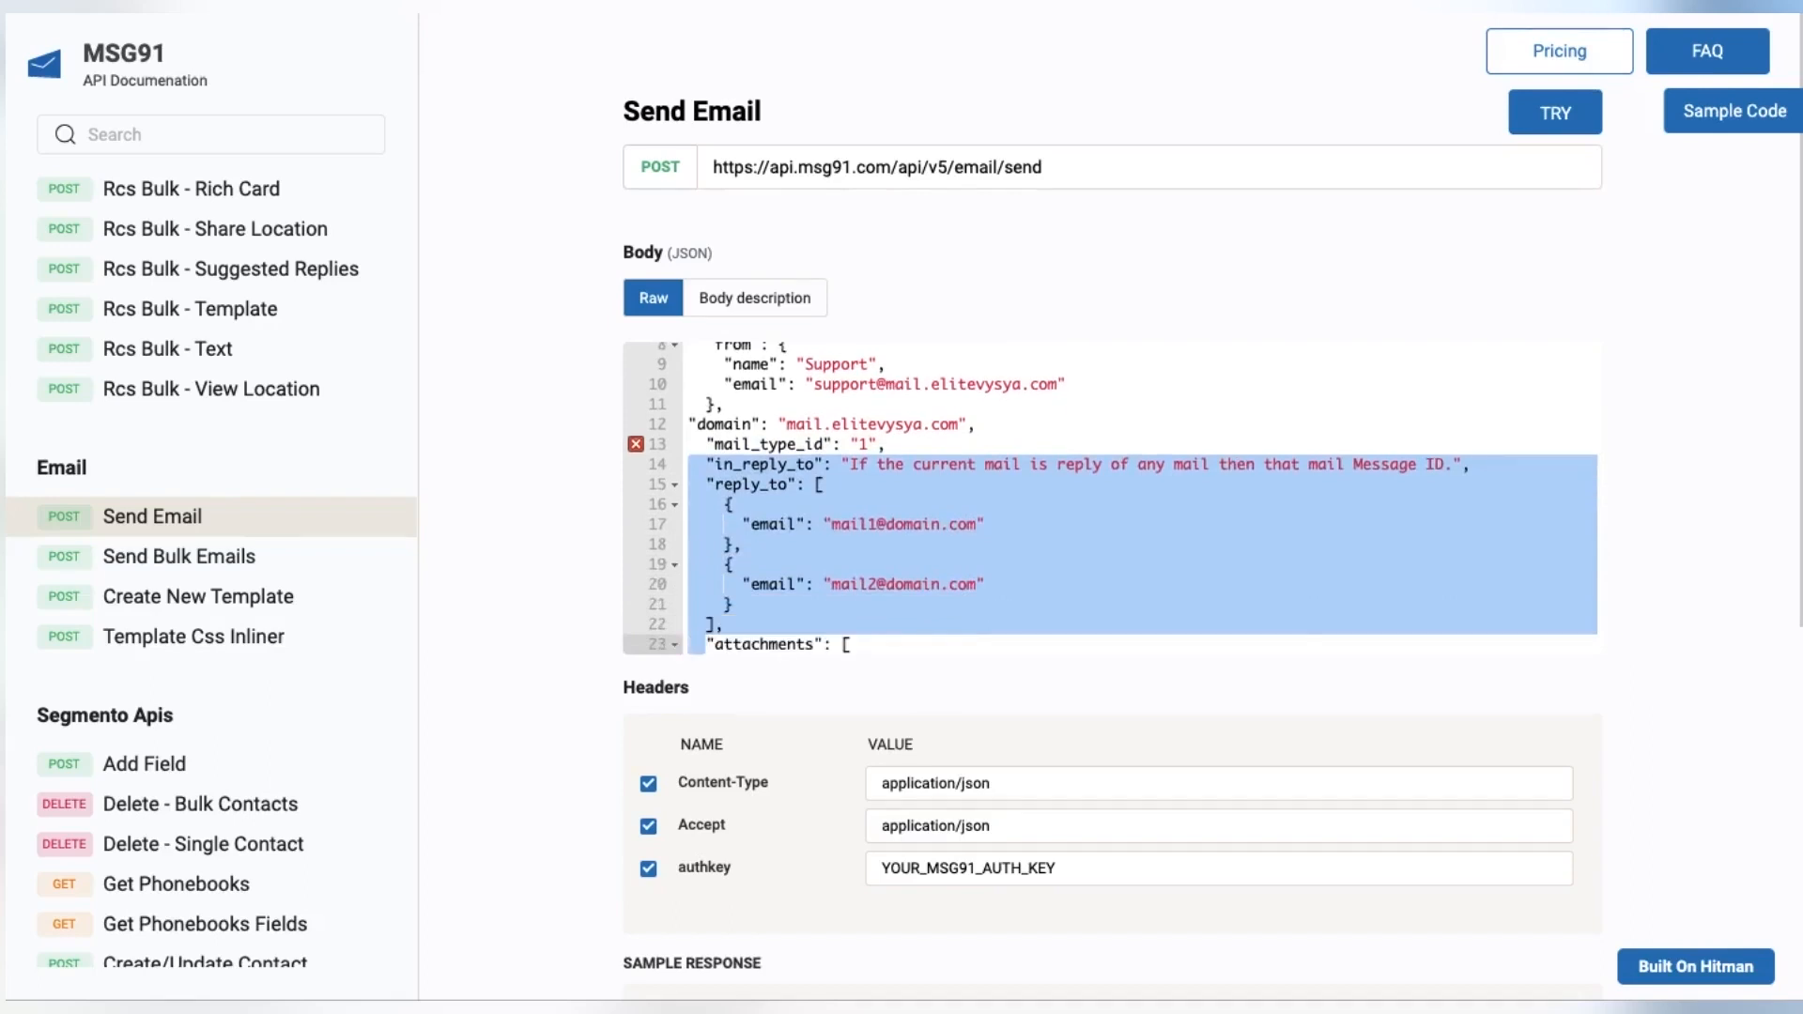
pyautogui.press('BackSpace')
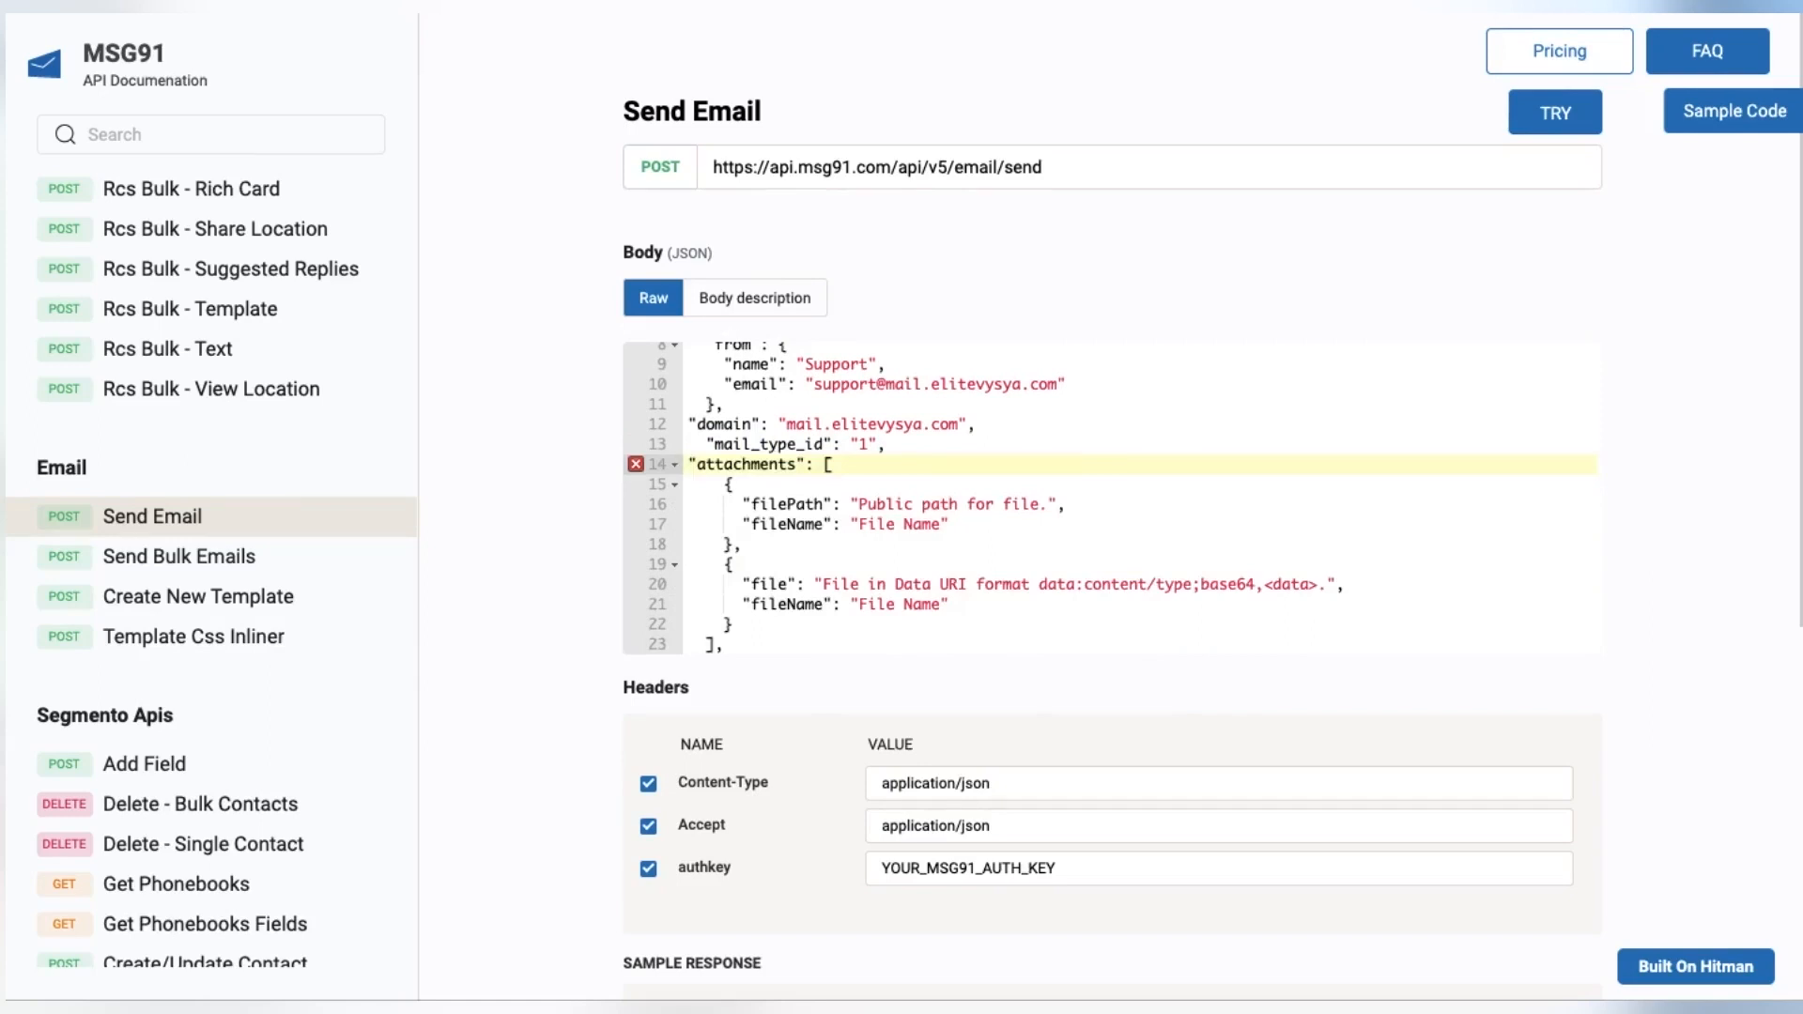
pyautogui.press('Up')
pyautogui.press('Up')
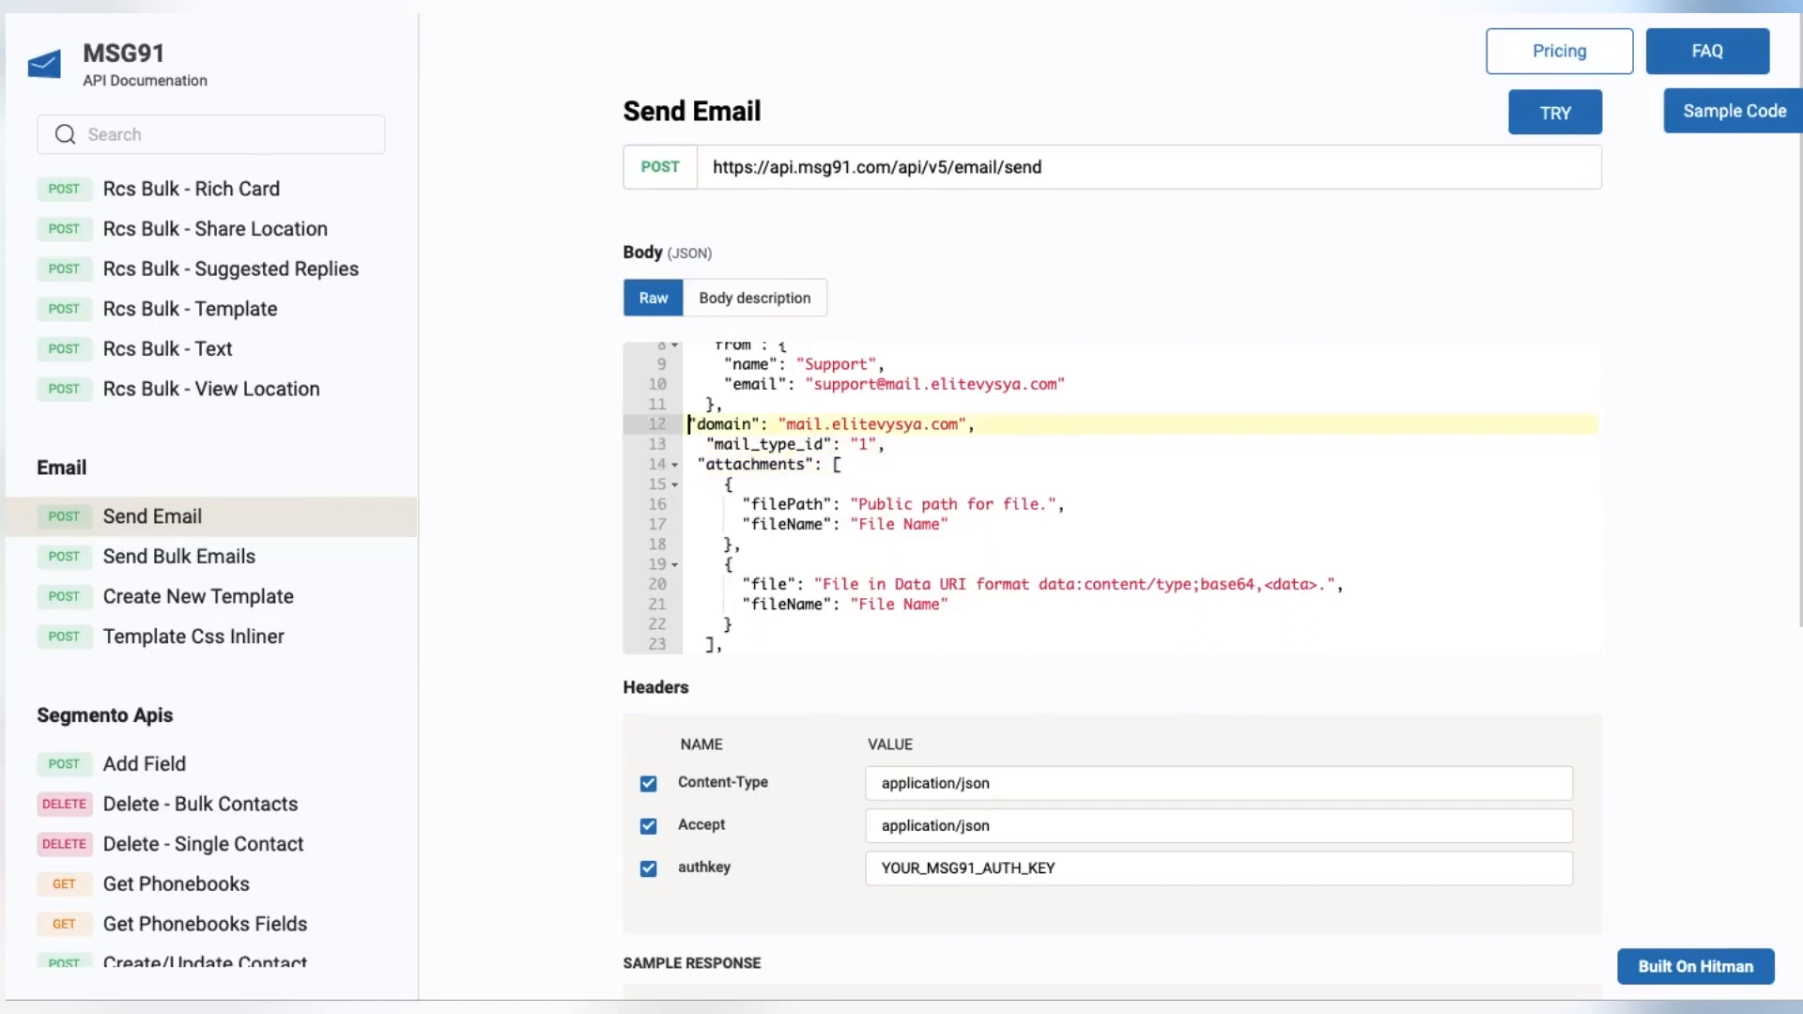
pyautogui.press('Down')
pyautogui.press('Down')
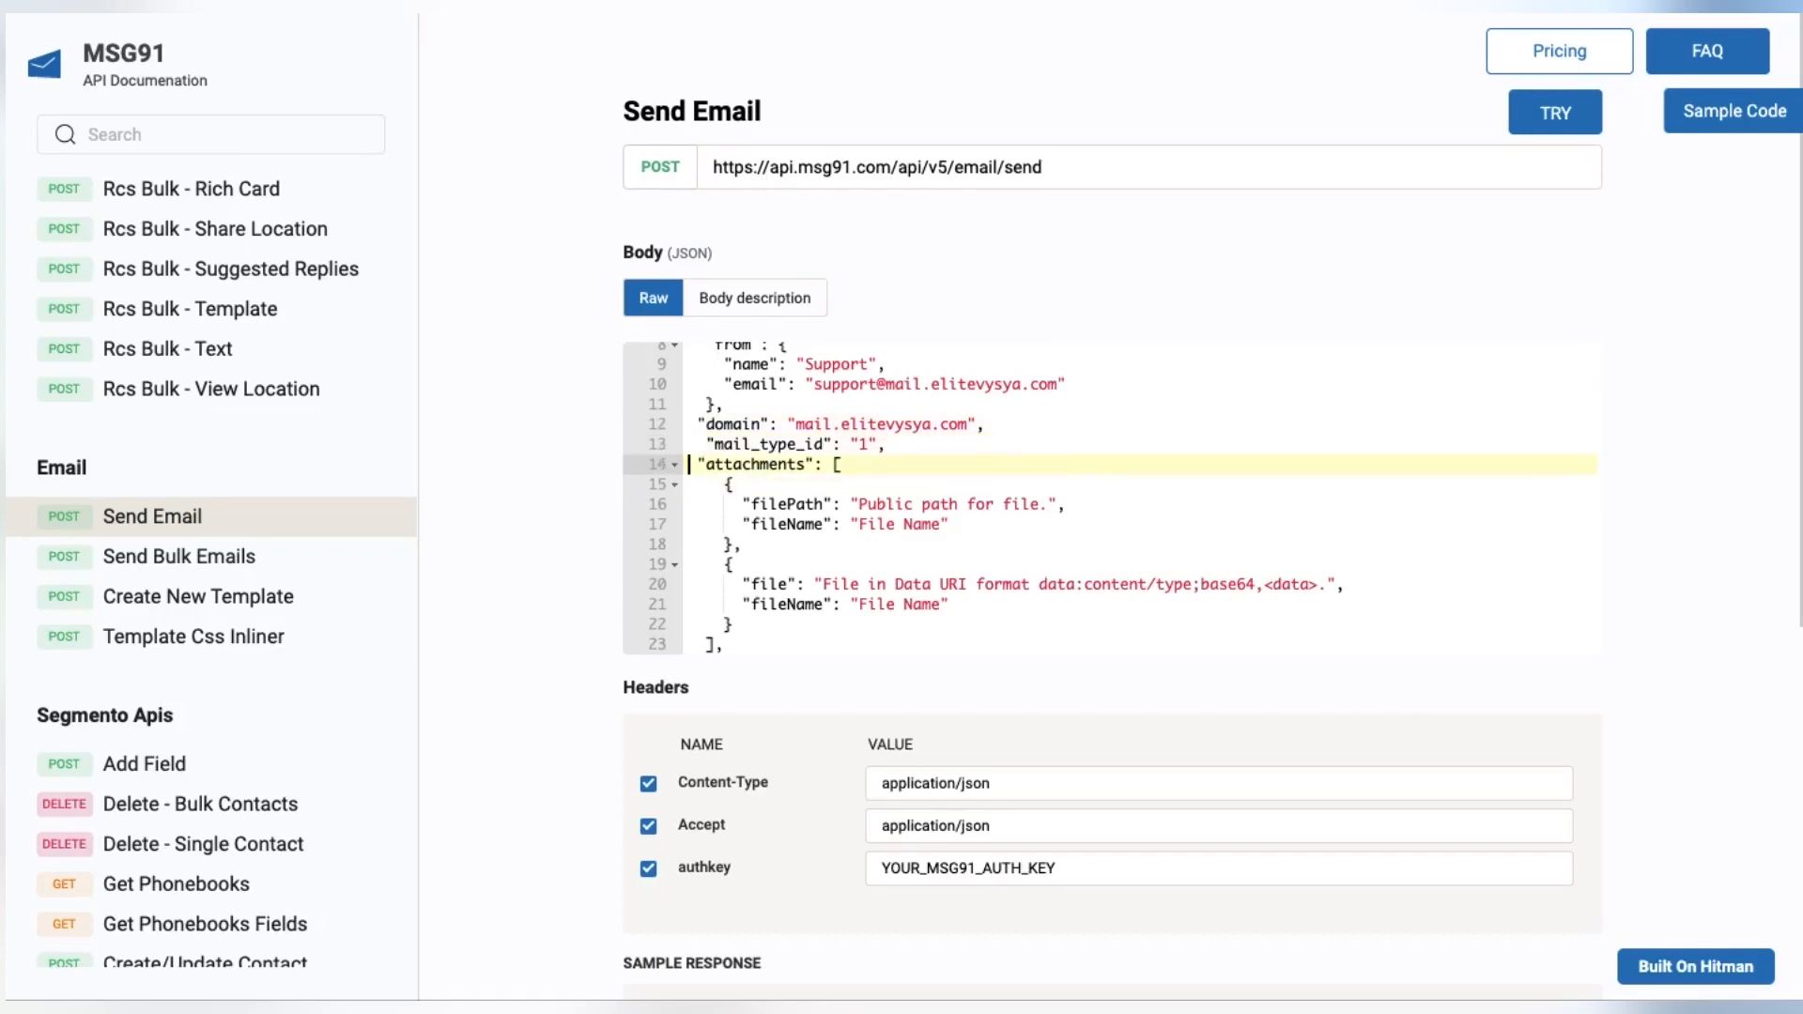
# Step: Remove the whole attachments block from the Send Email body
pyautogui.press('Left')
pyautogui.hotkey('shift', 'Down')
pyautogui.hotkey('shift', 'Down')
pyautogui.hotkey('shift', 'Down')
pyautogui.hotkey('shift', 'Down')
pyautogui.hotkey('shift', 'Down')
pyautogui.hotkey('shift', 'Down')
pyautogui.hotkey('shift', 'Down')
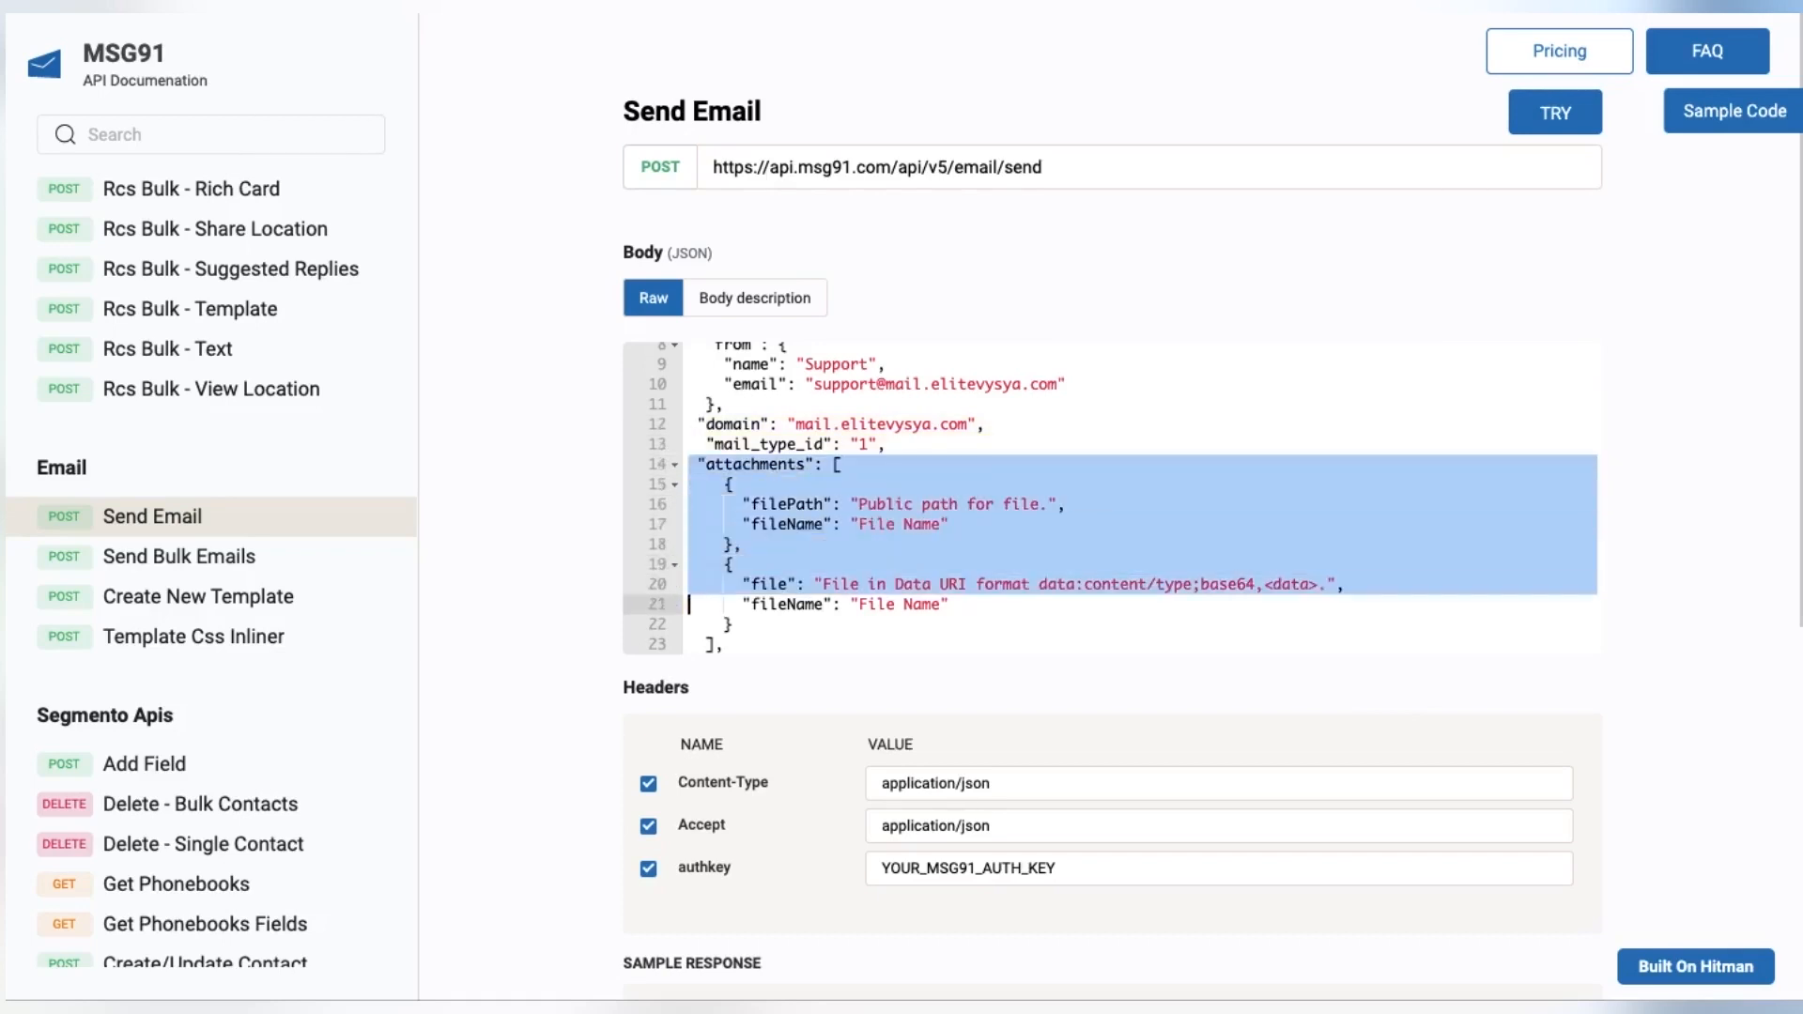
pyautogui.hotkey('shift', 'Down')
pyautogui.hotkey('shift', 'Down')
pyautogui.hotkey('shift', 'Down')
pyautogui.hotkey('shift', 'Up')
pyautogui.hotkey('shift', 'End')
pyautogui.press('BackSpace')
pyautogui.press('BackSpace')
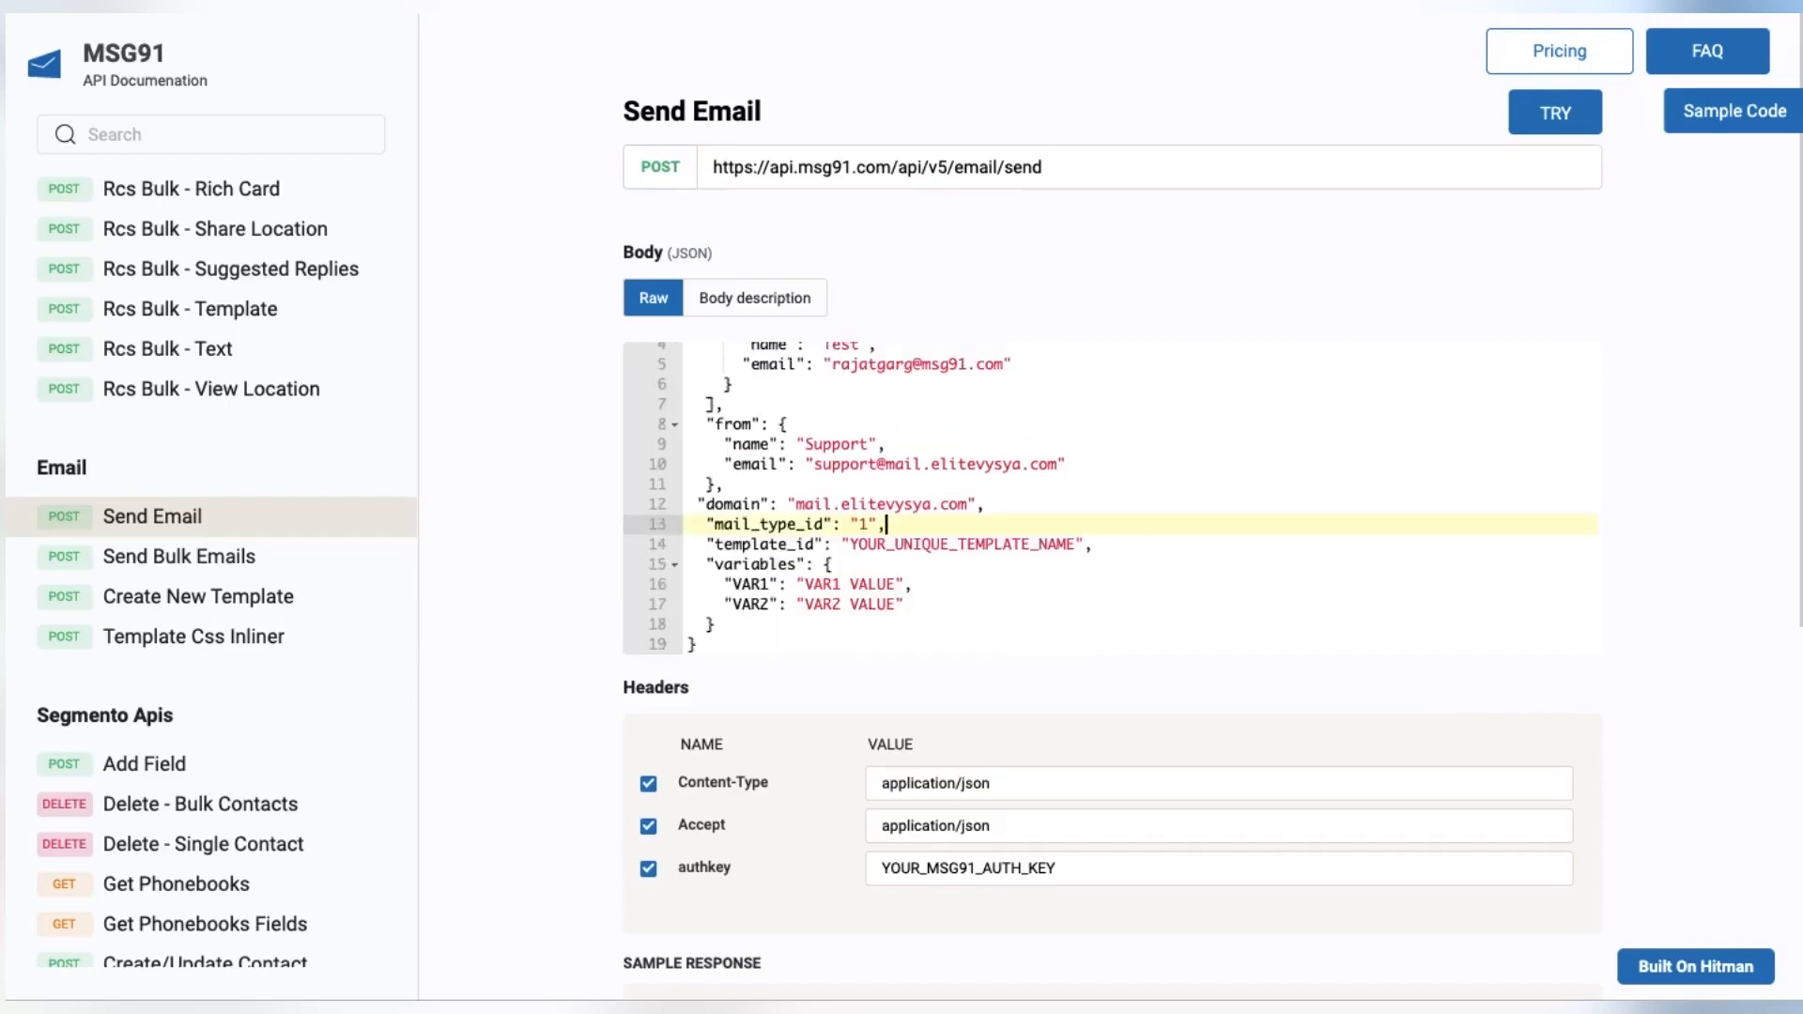
pyautogui.press('Down')
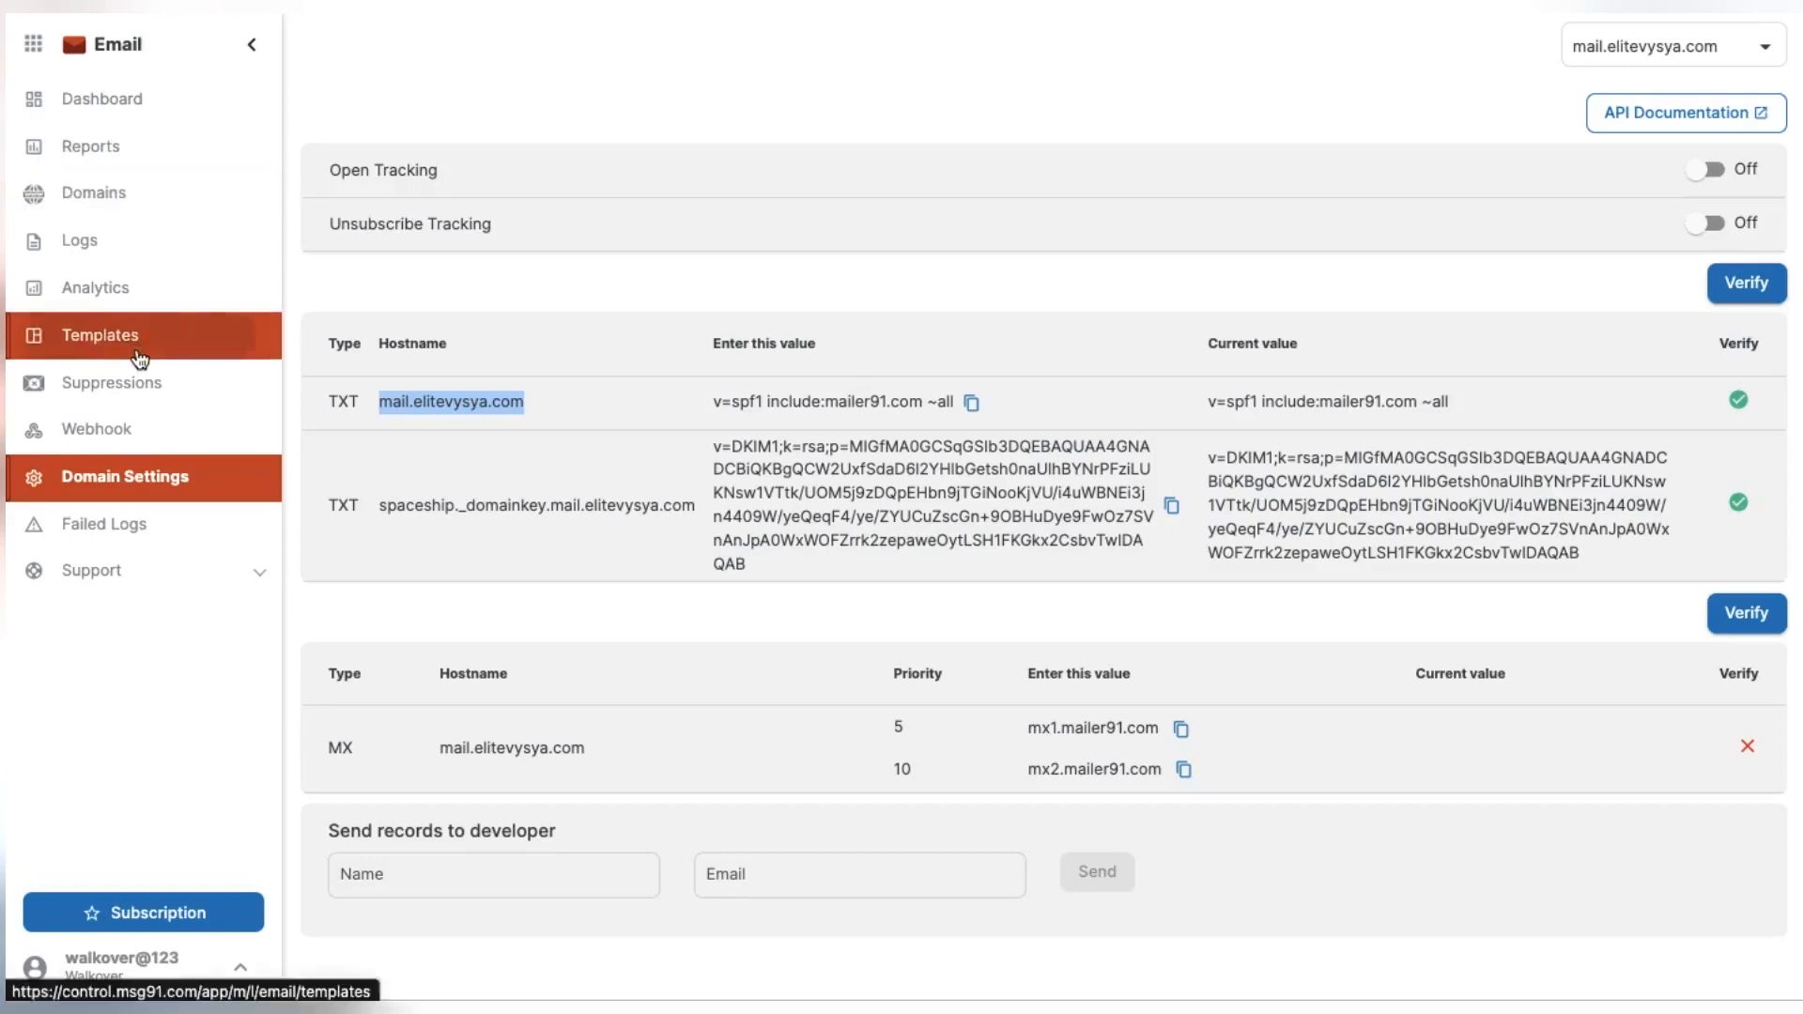
# Step: Set template_id to Testing_MSG91, copied from the templates list
pyautogui.click(104, 336)
pyautogui.click(465, 176)
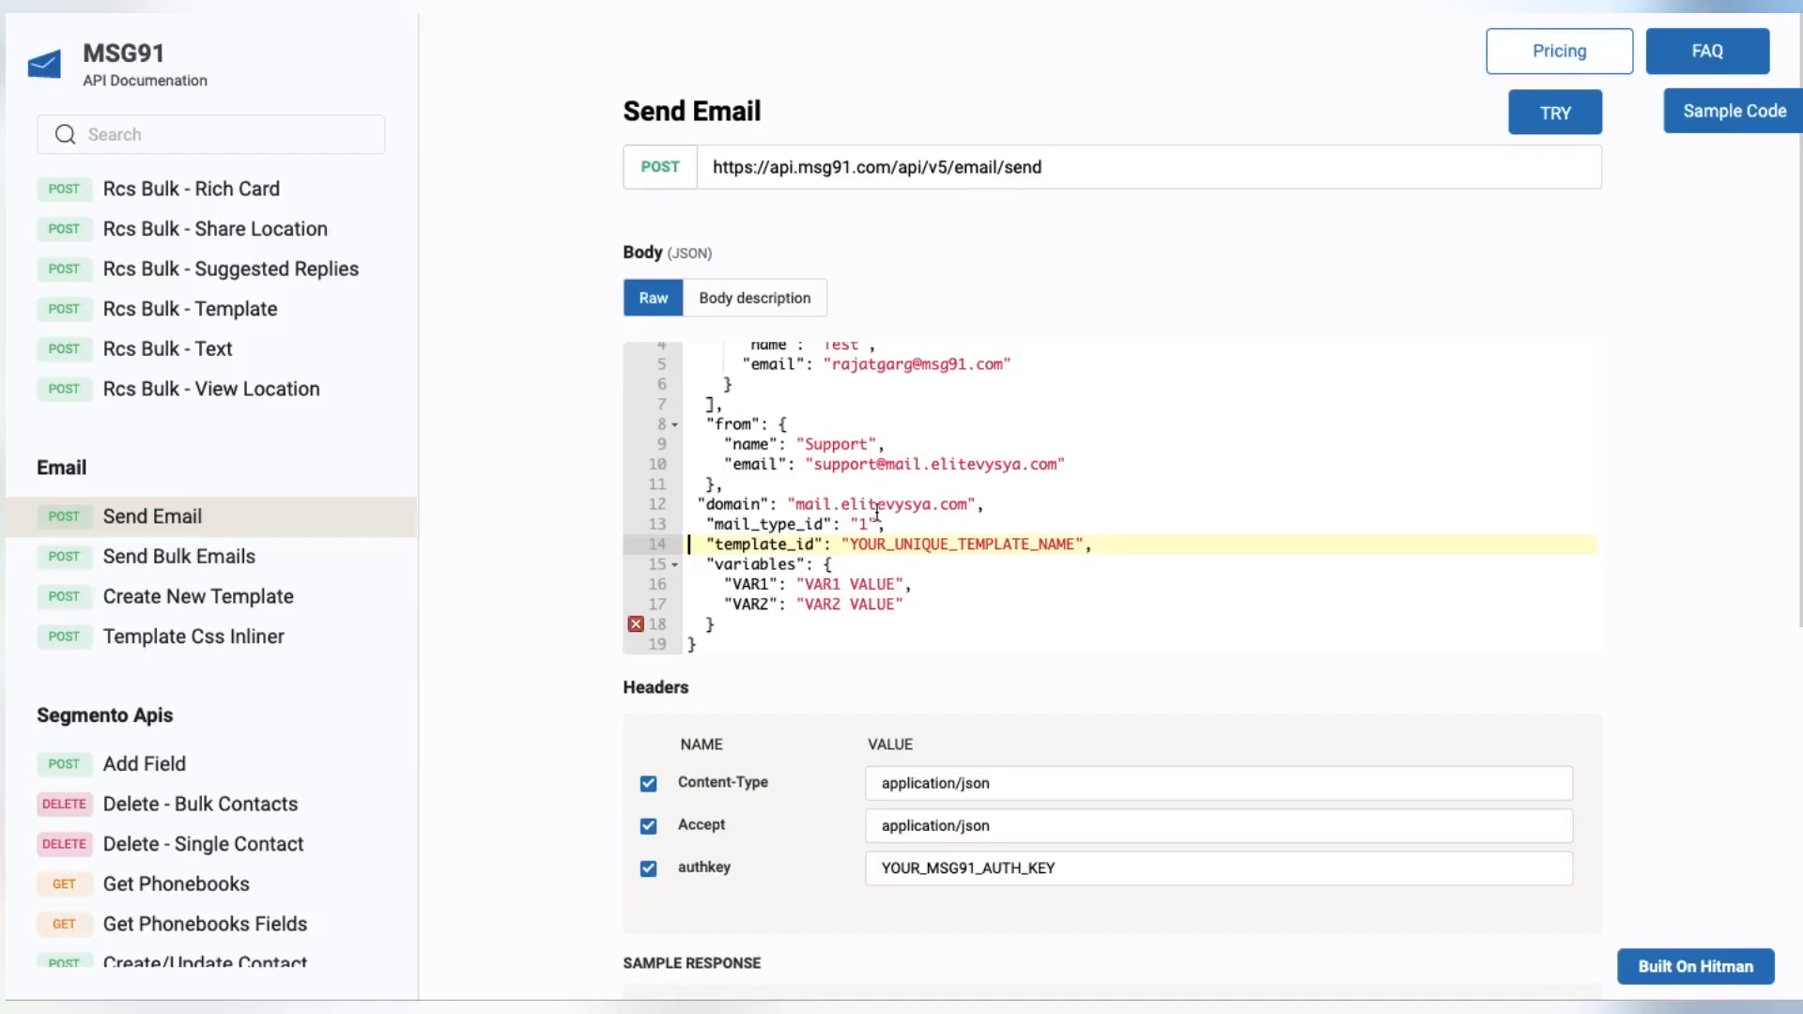
pyautogui.moveTo(852, 545); pyautogui.dragTo(1077, 544)
pyautogui.hotkey('ctrl', 'v')
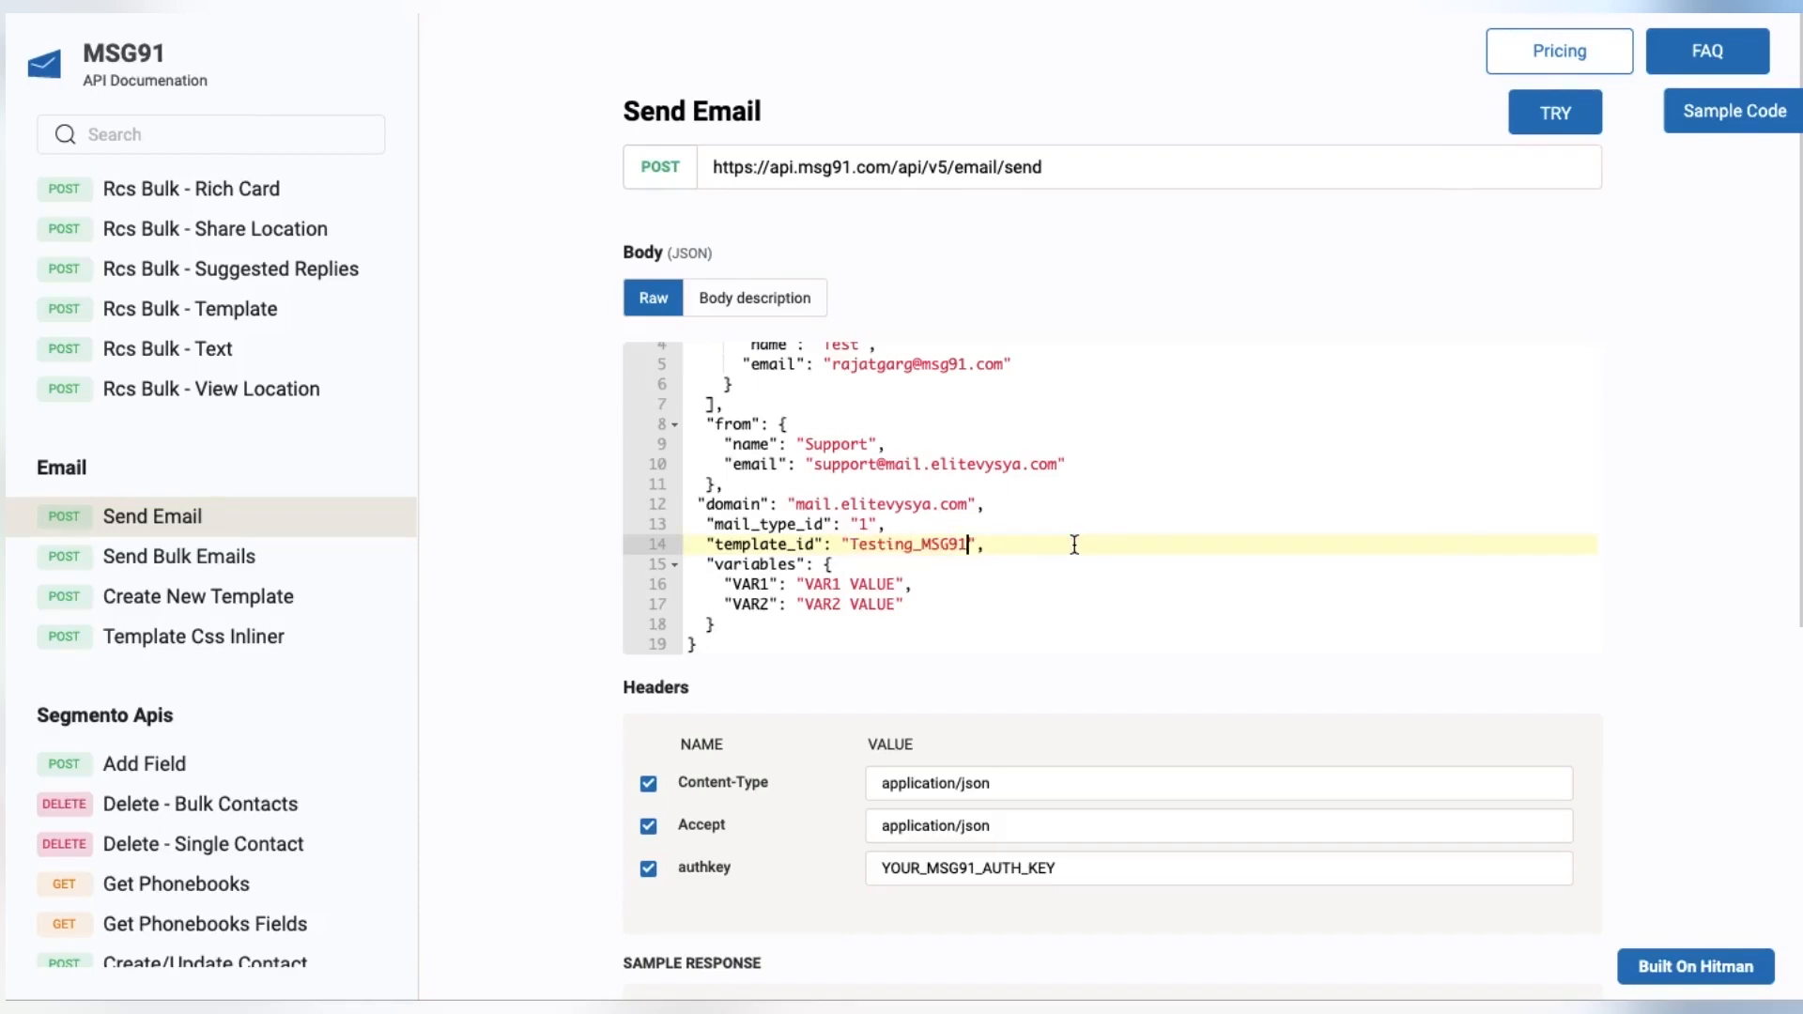
# Step: Rename the variables VAR1 and VAR2 to name and OTP
pyautogui.click(934, 590)
pyautogui.moveTo(734, 583); pyautogui.dragTo(769, 583)
pyautogui.write('name')
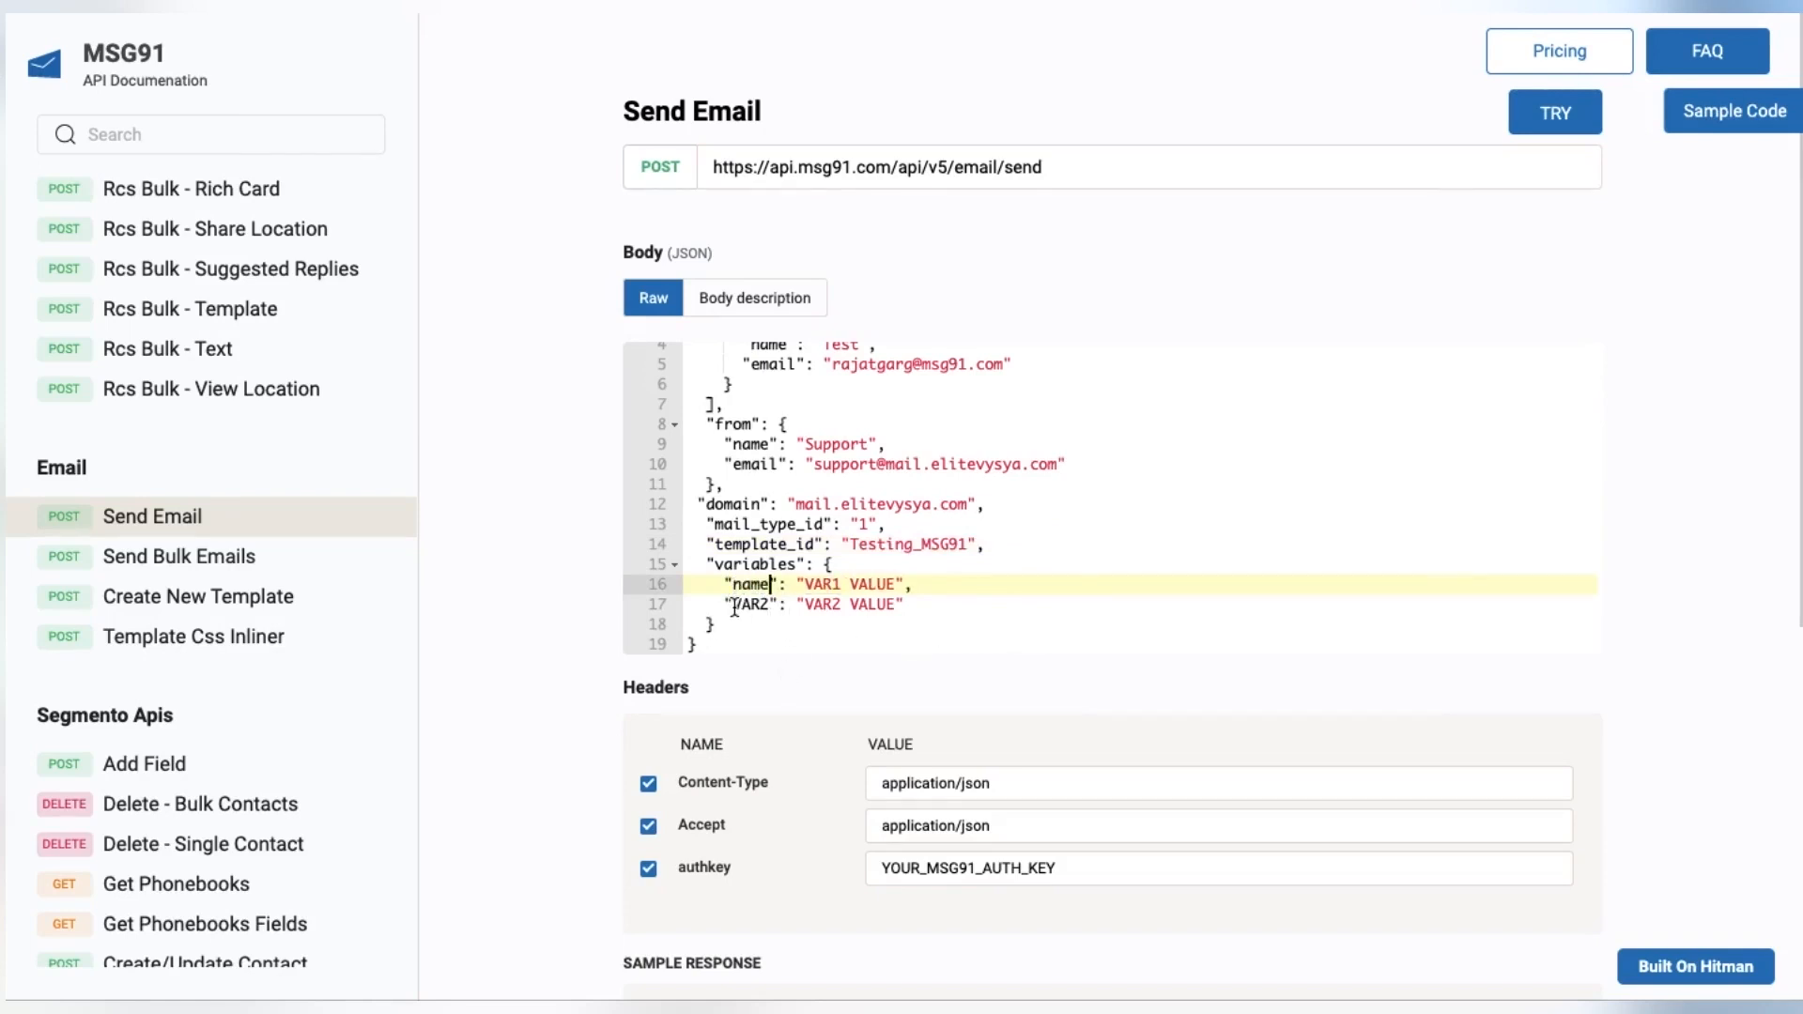
pyautogui.moveTo(733, 604); pyautogui.dragTo(771, 607)
pyautogui.write('OTP')
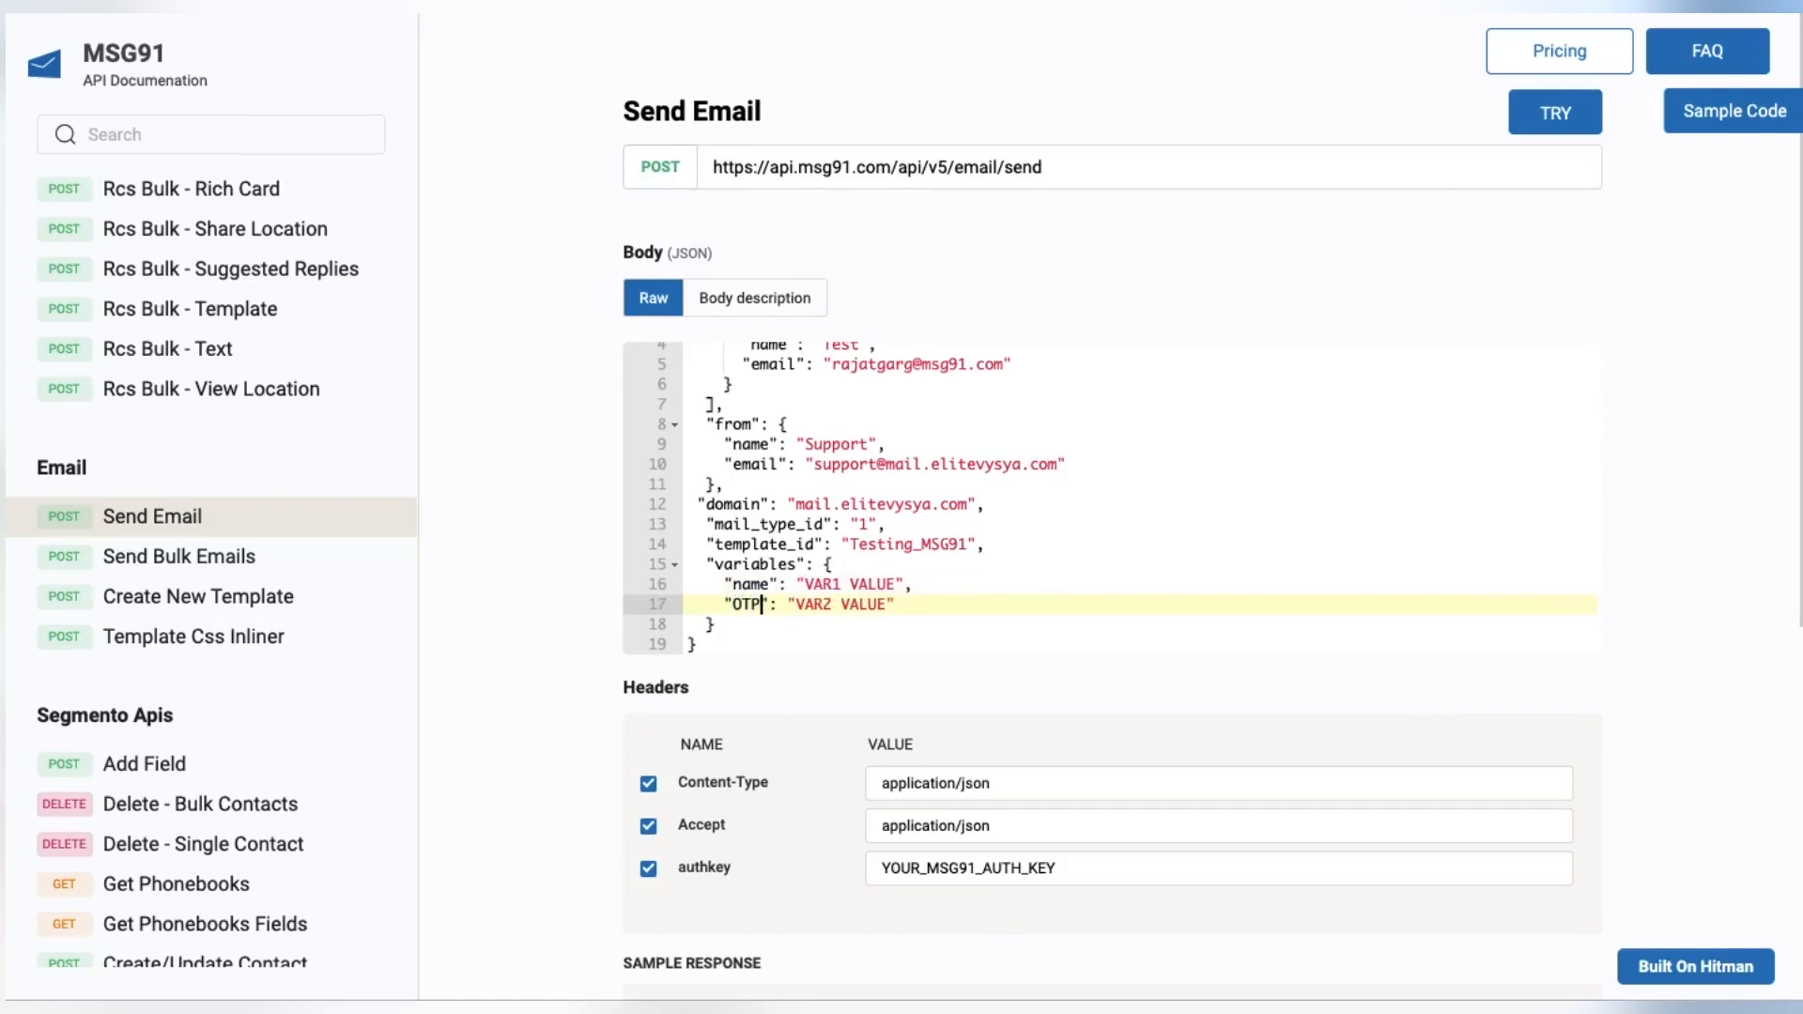
pyautogui.click(812, 584)
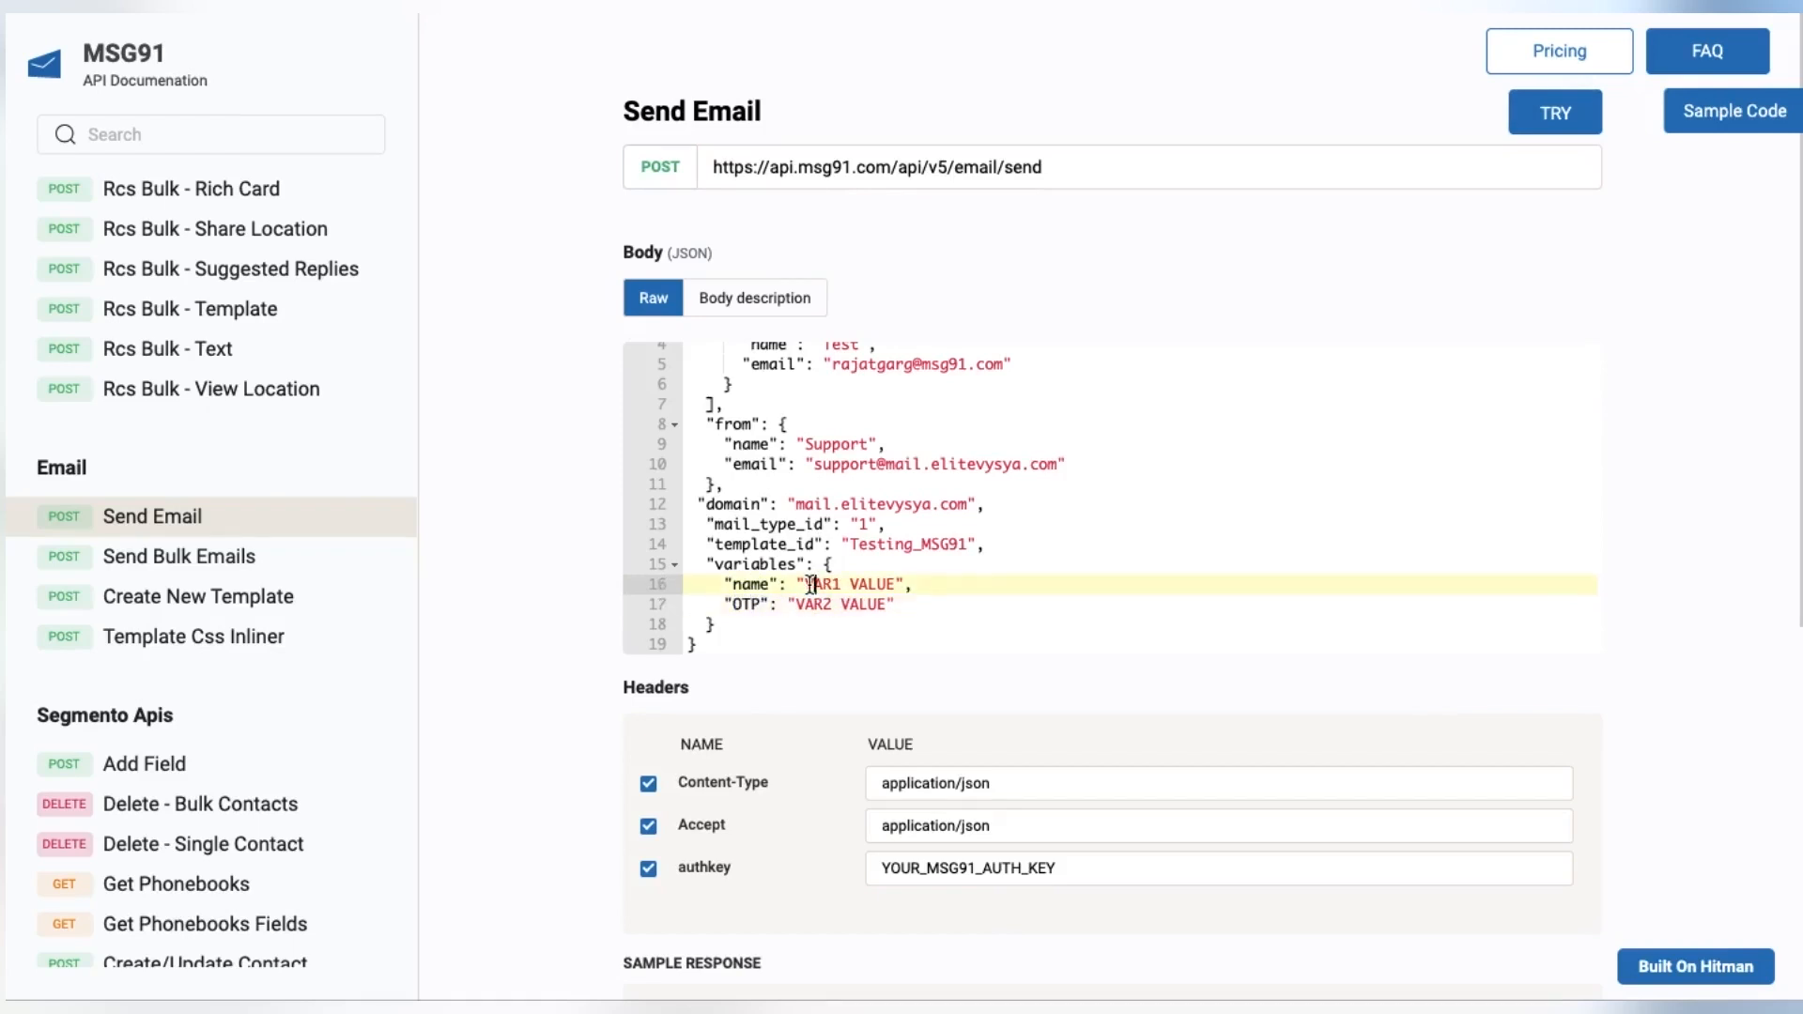
pyautogui.moveTo(811, 584); pyautogui.dragTo(893, 584)
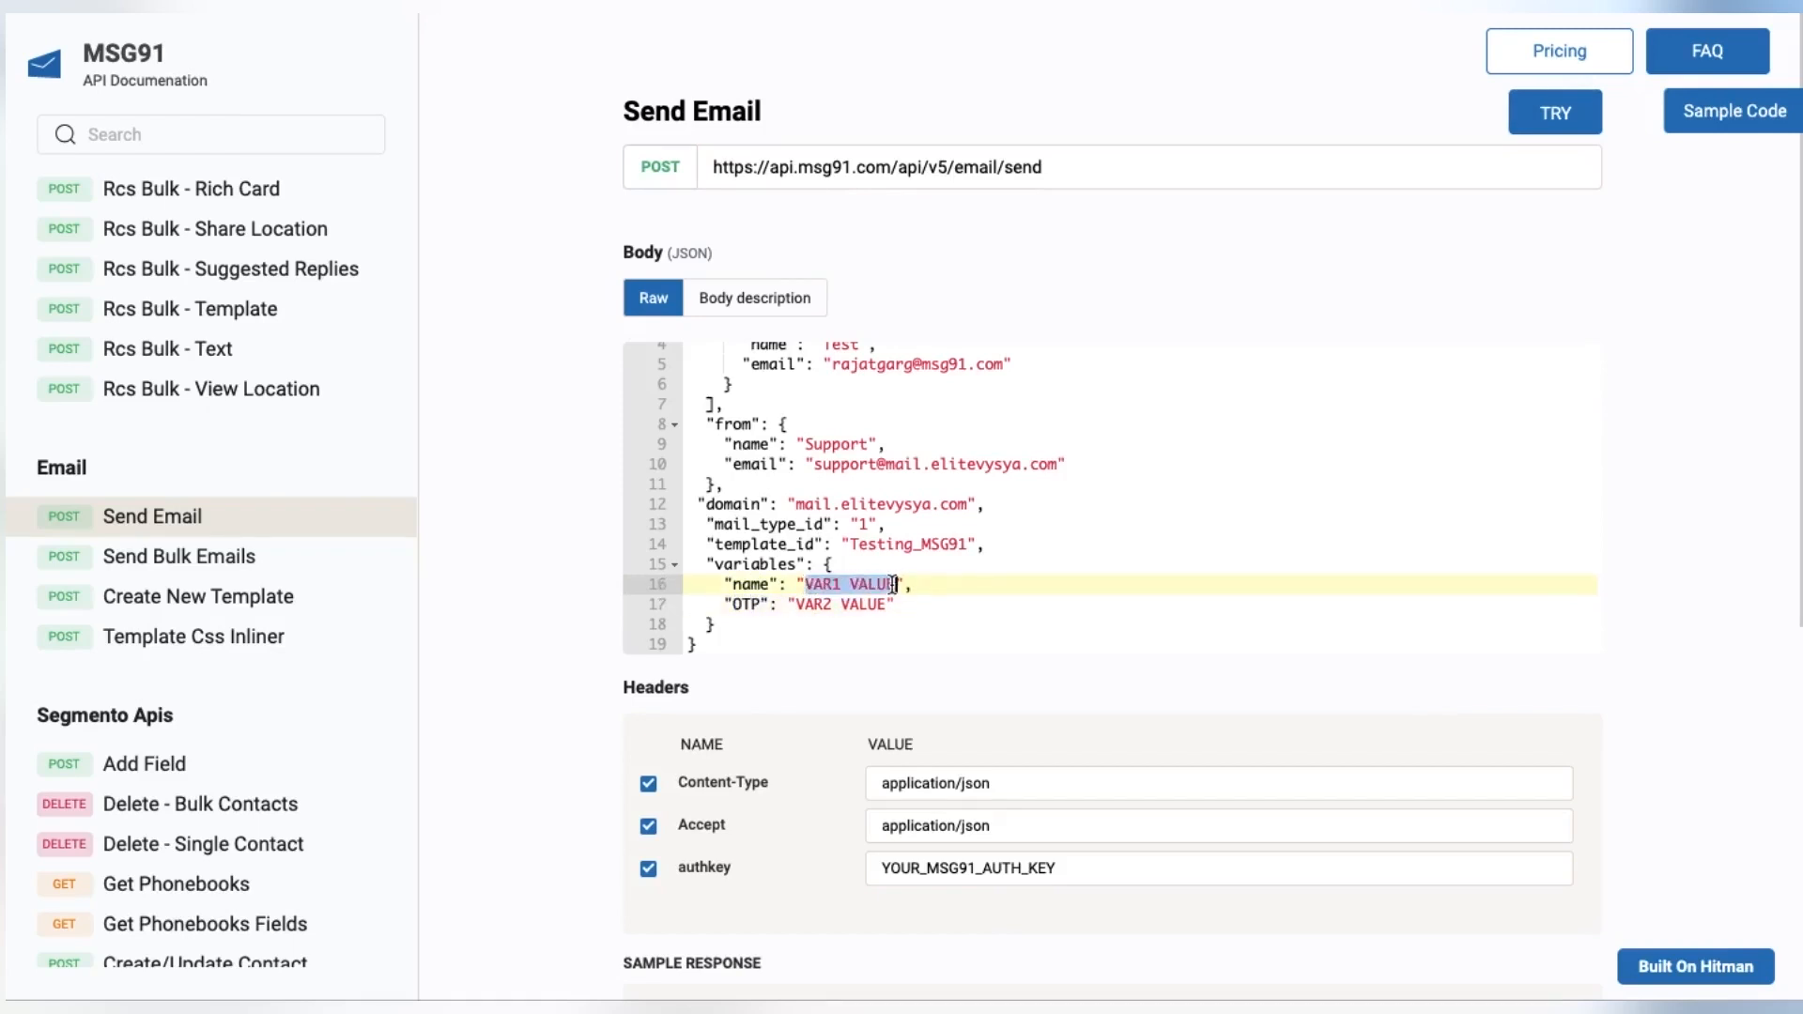
pyautogui.press('BackSpace')
pyautogui.write('Test')
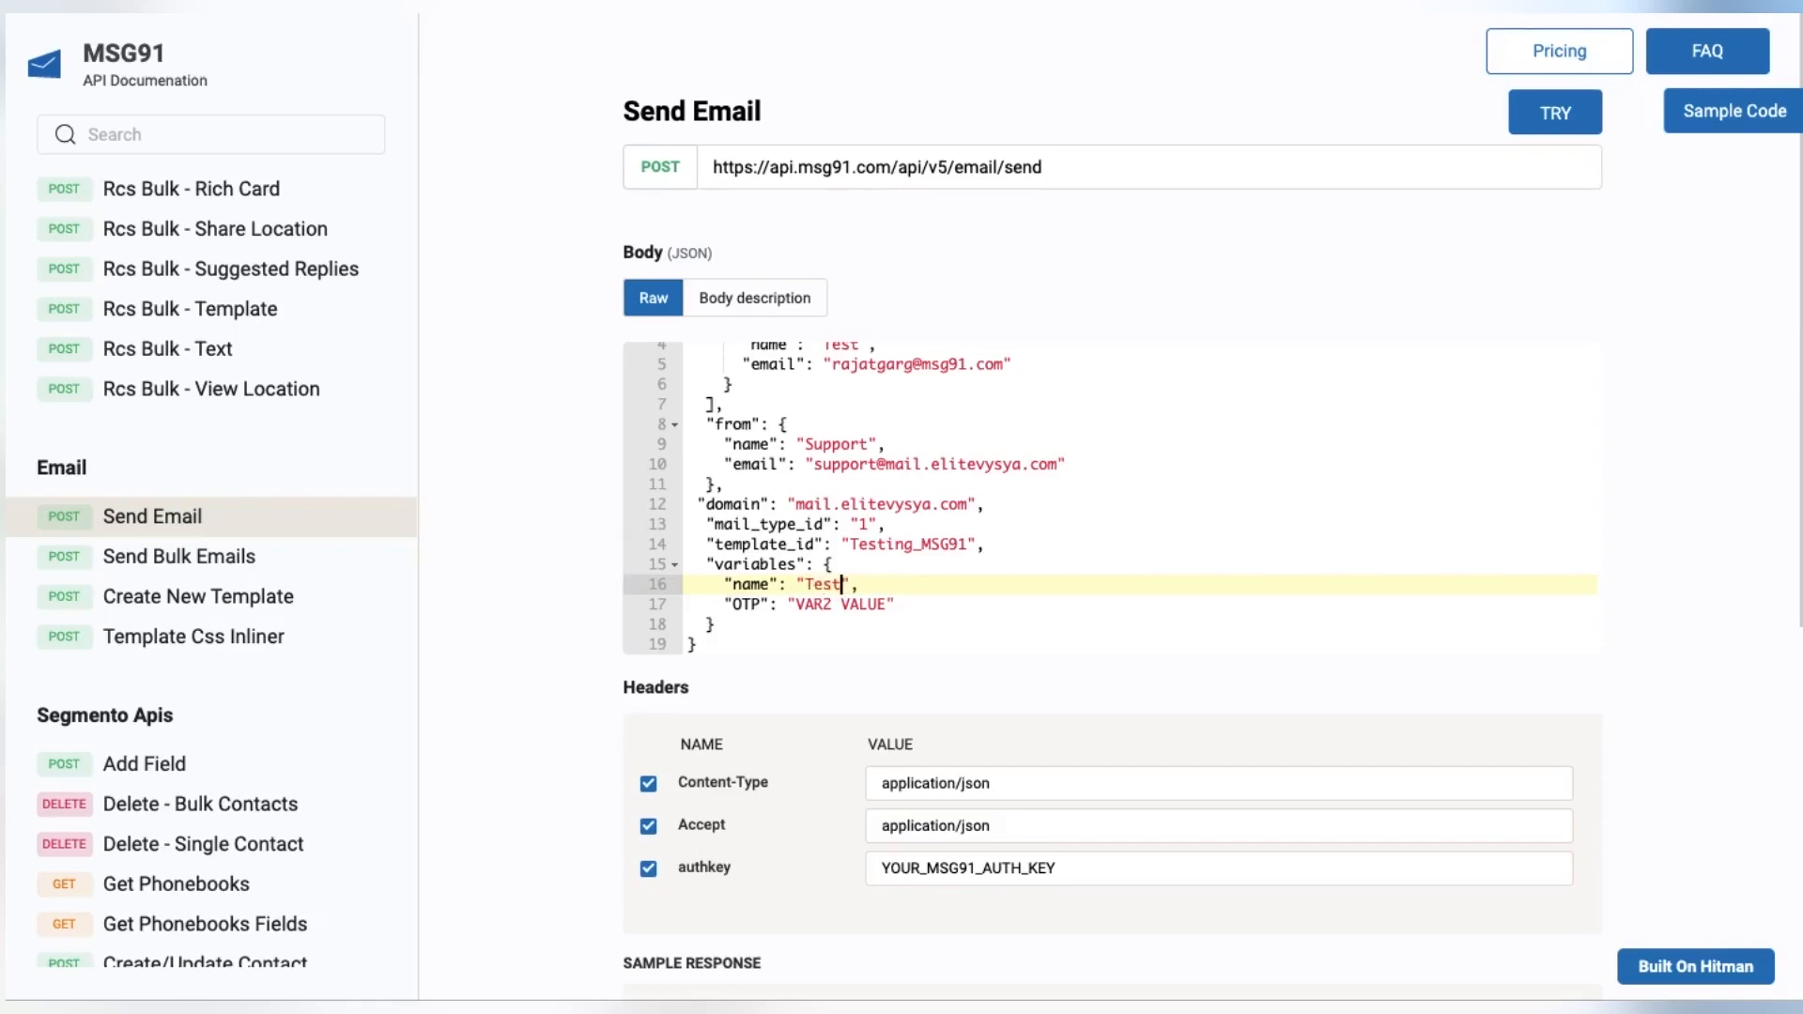
pyautogui.moveTo(798, 606); pyautogui.dragTo(886, 606)
pyautogui.press('BackSpace')
pyautogui.write('1234')
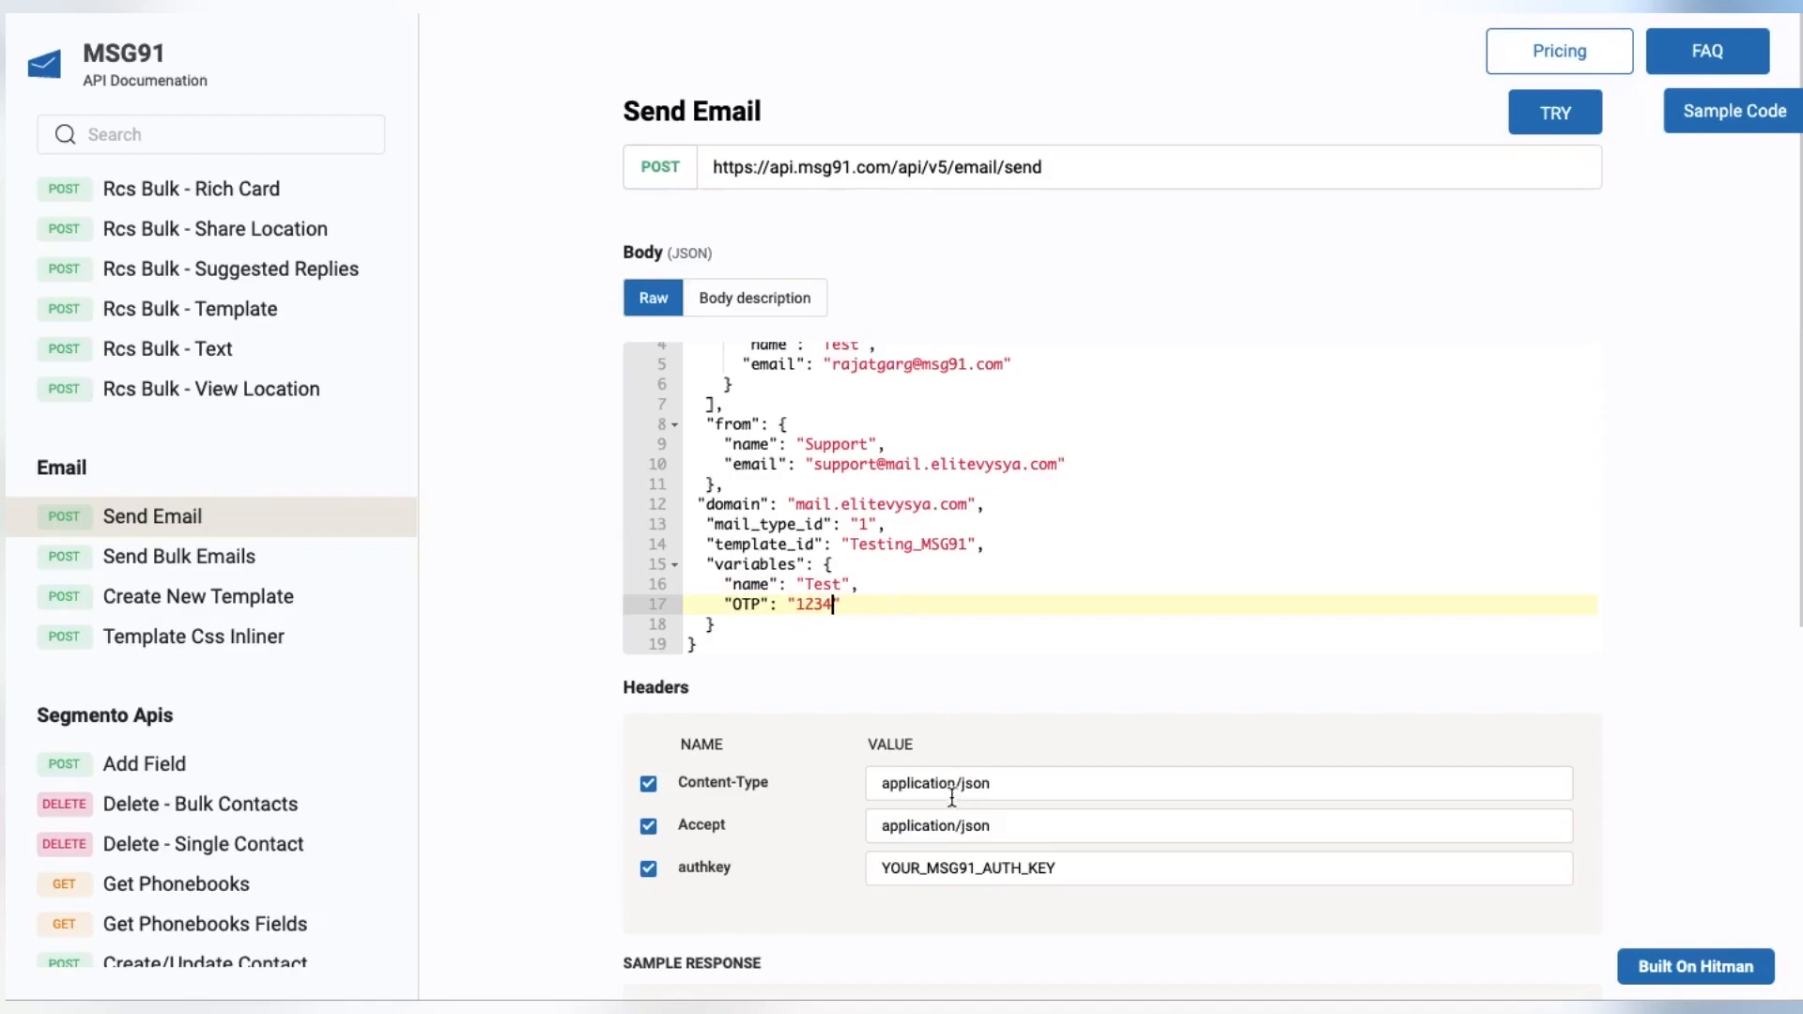
pyautogui.doubleClick(959, 865)
pyautogui.press('BackSpace')
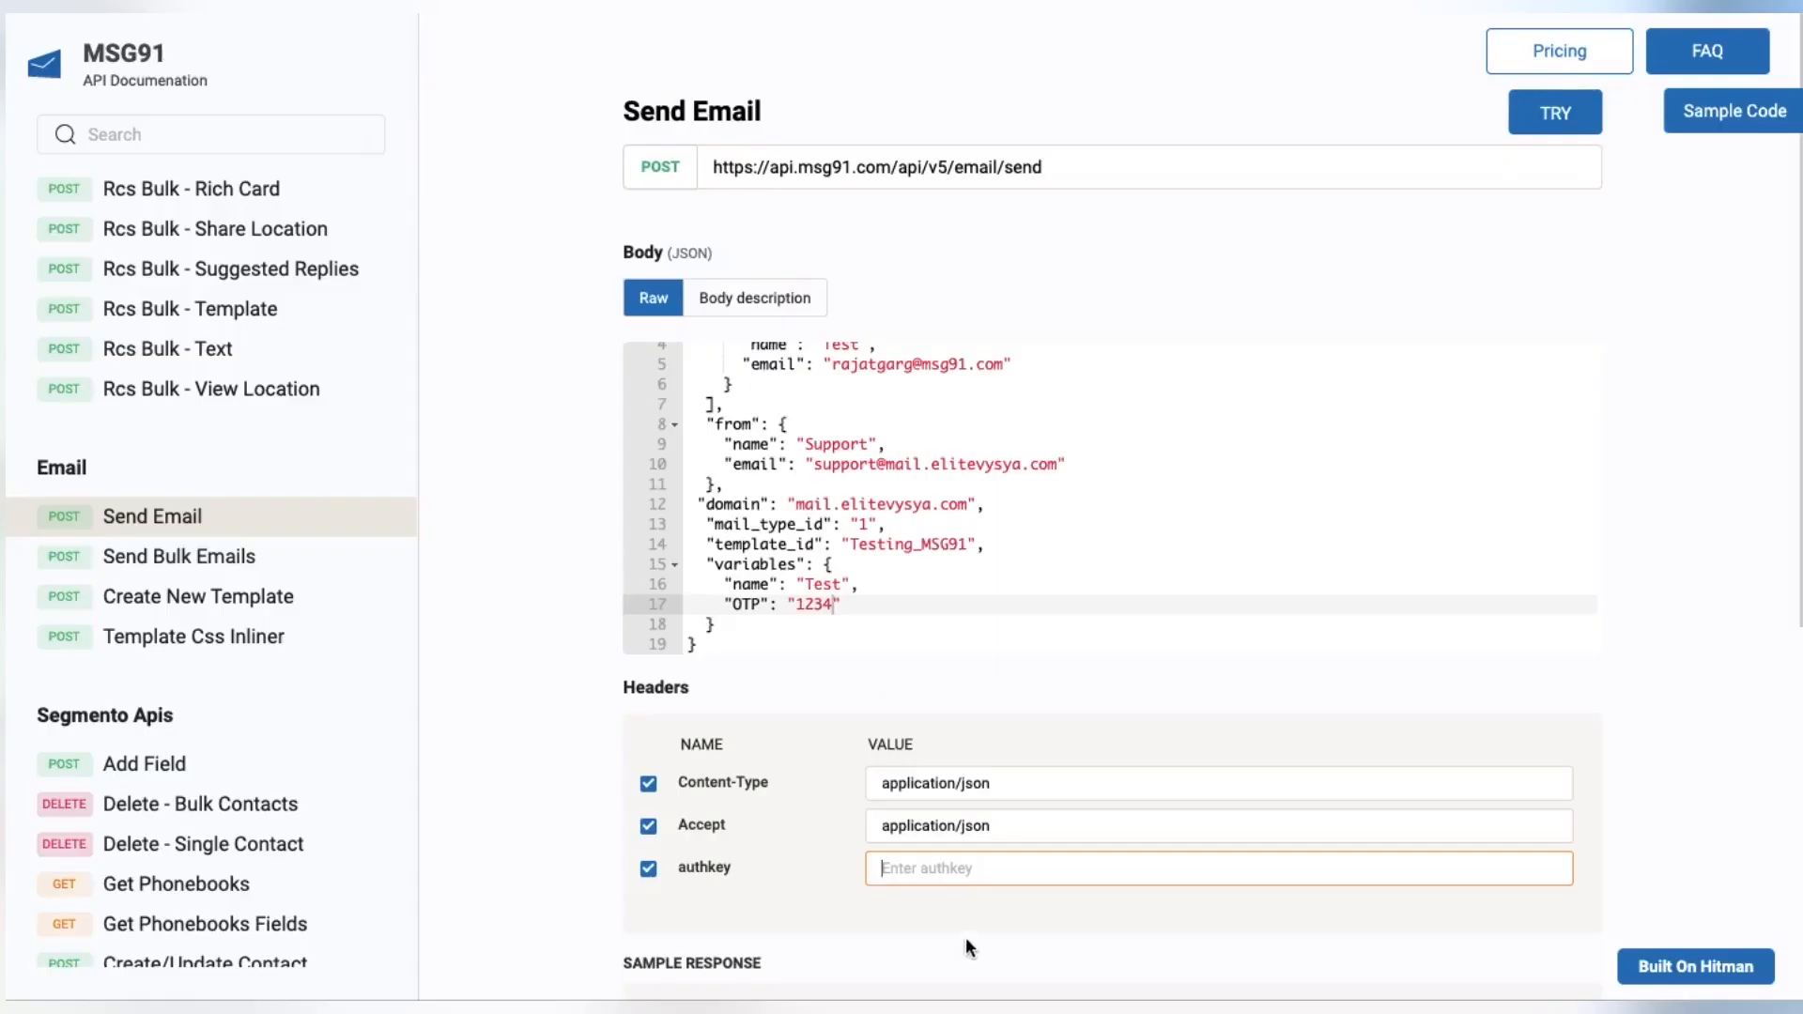
# Step: Paste the account auth key into the header, send the request, and review the 200 OK response
pyautogui.click(1566, 115)
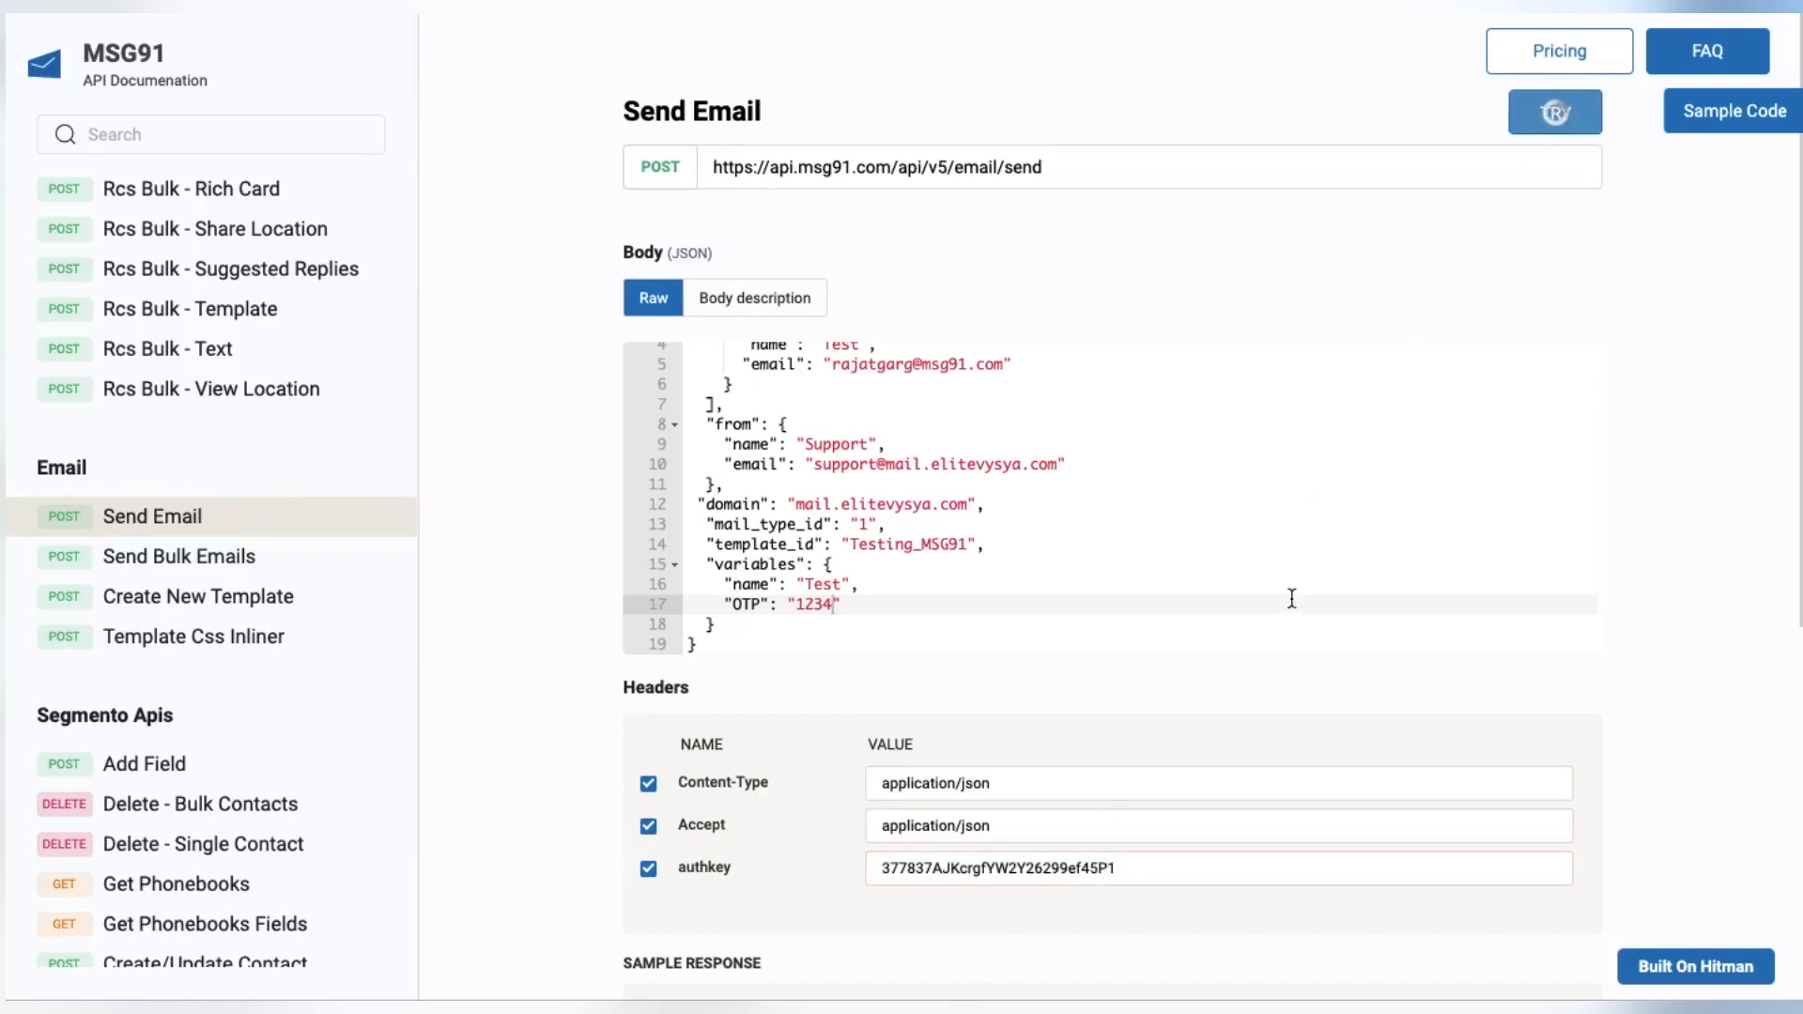
pyautogui.scroll(-2, 1286, 591)
pyautogui.scroll(-6, 1287, 589)
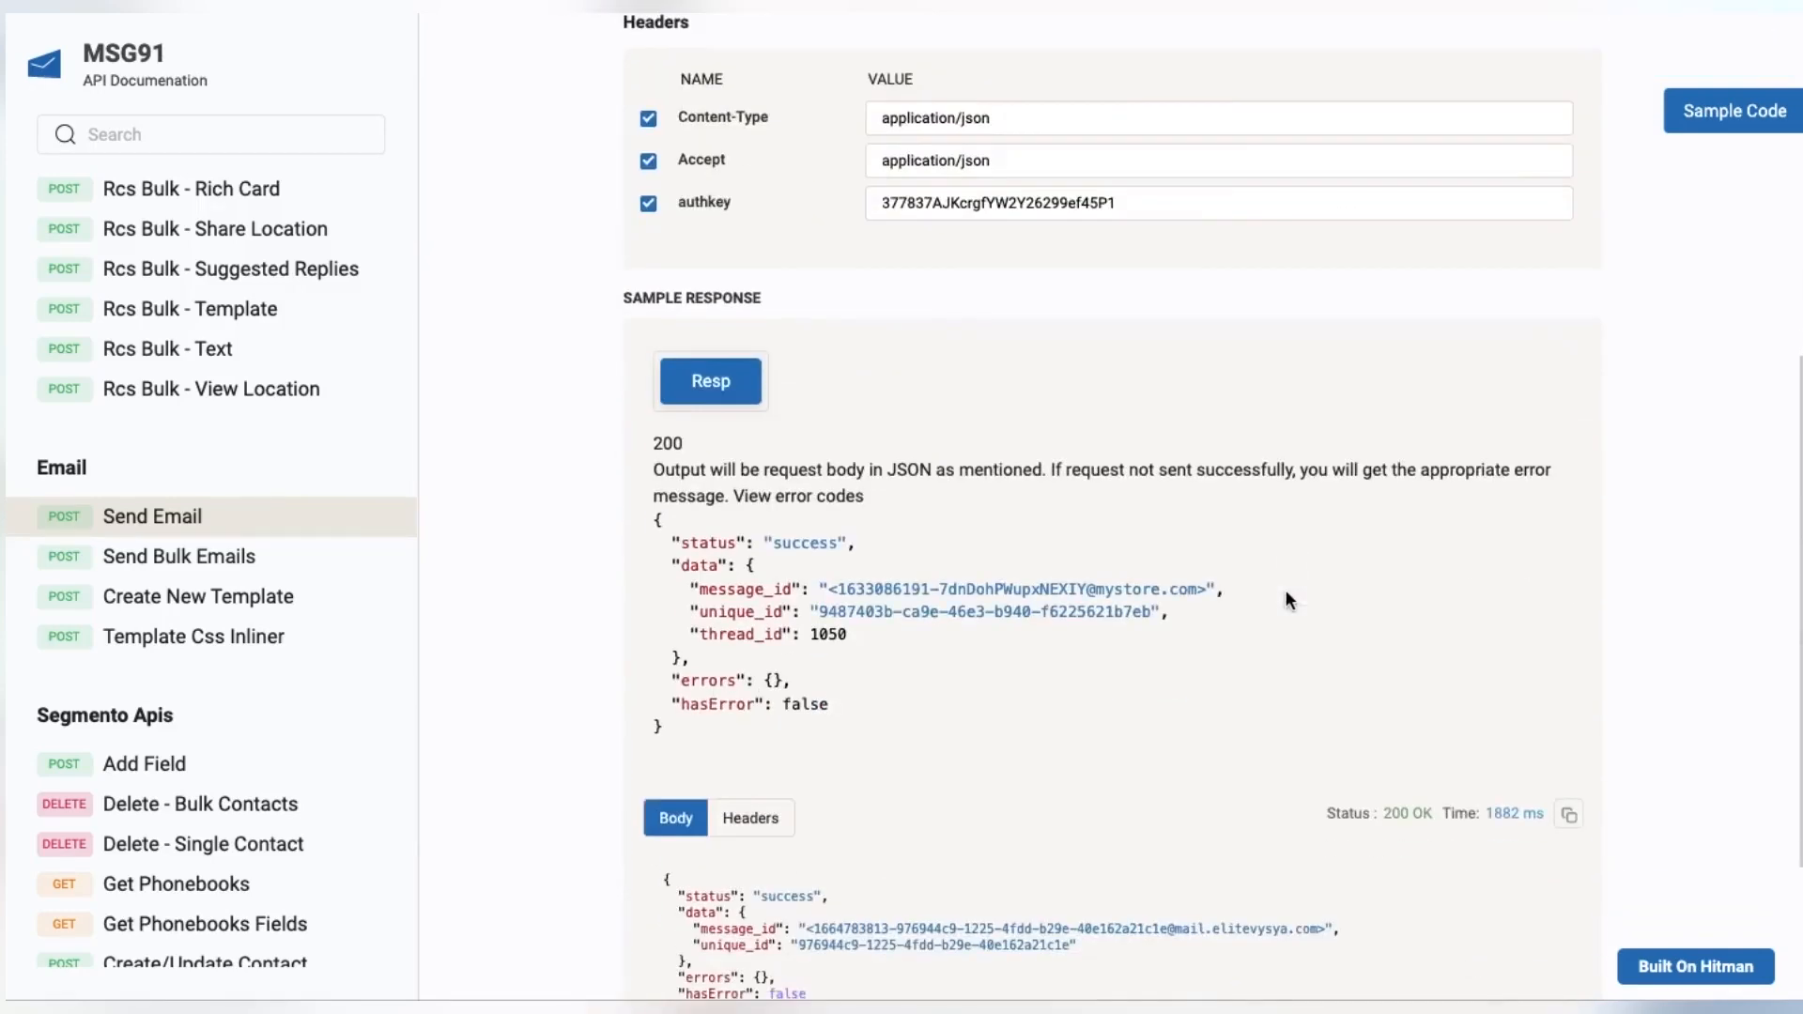
pyautogui.scroll(-1, 1010, 849)
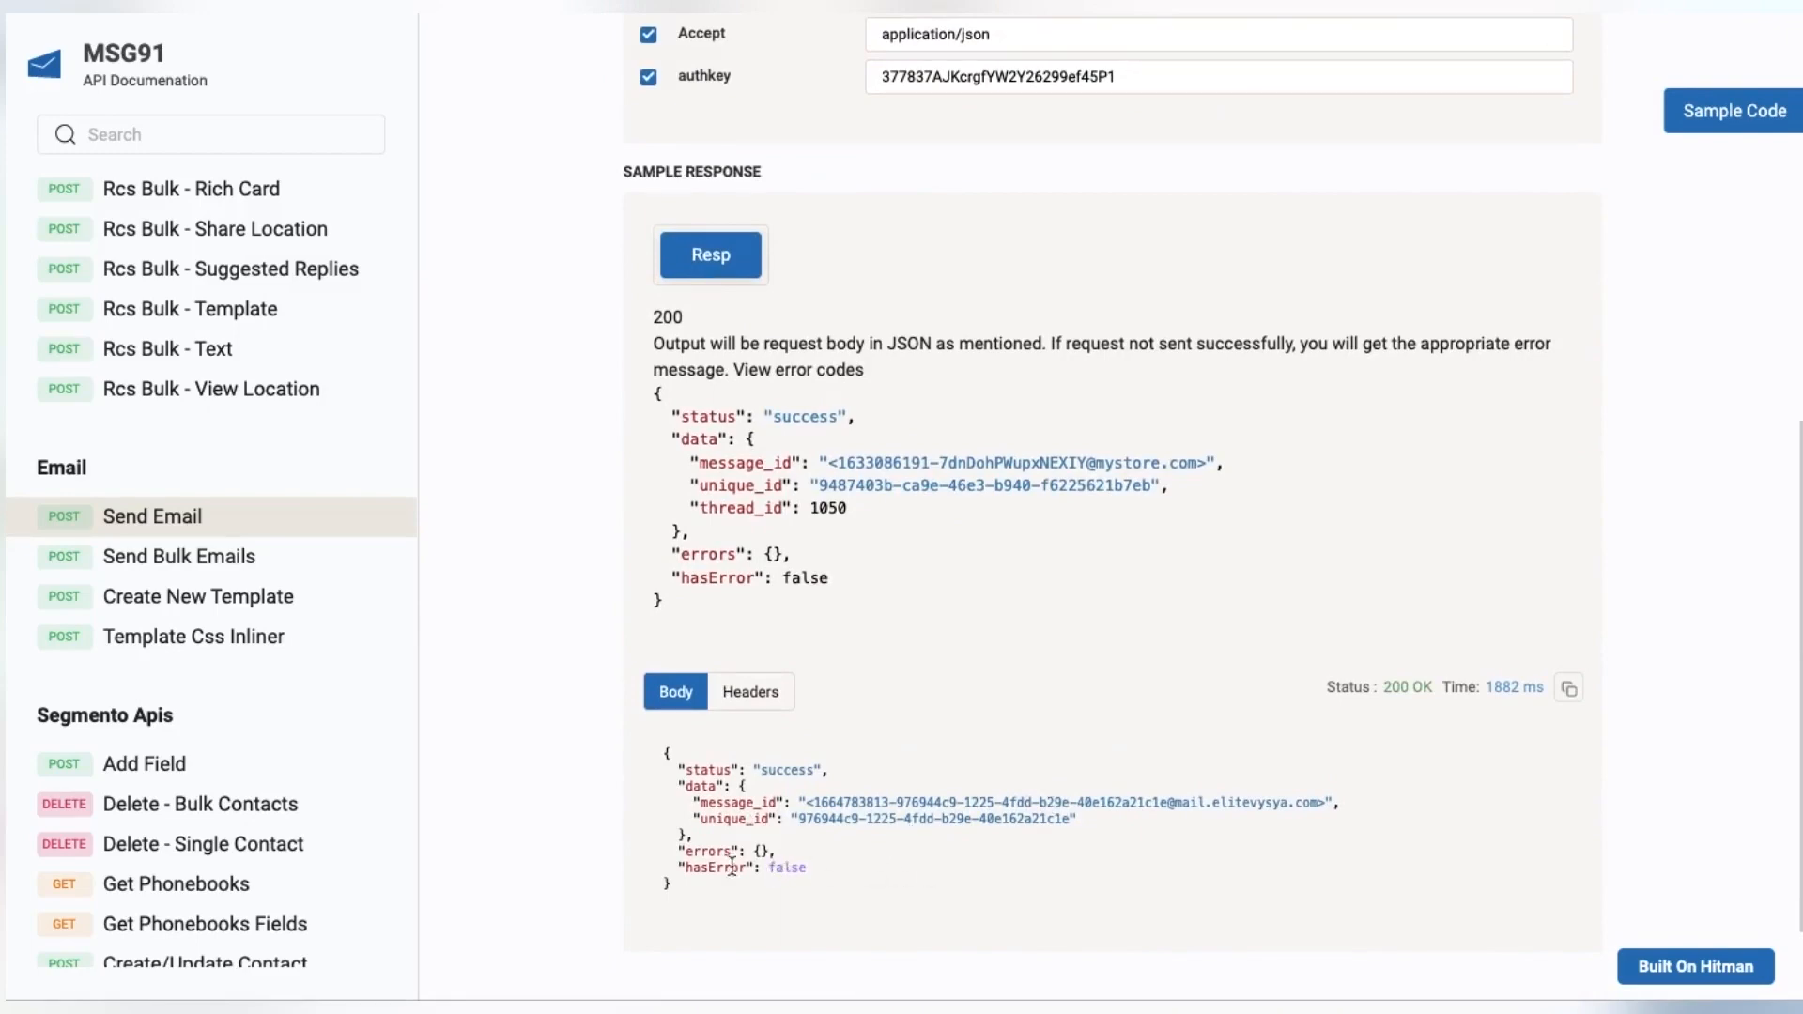
pyautogui.scroll(8, 1431, 555)
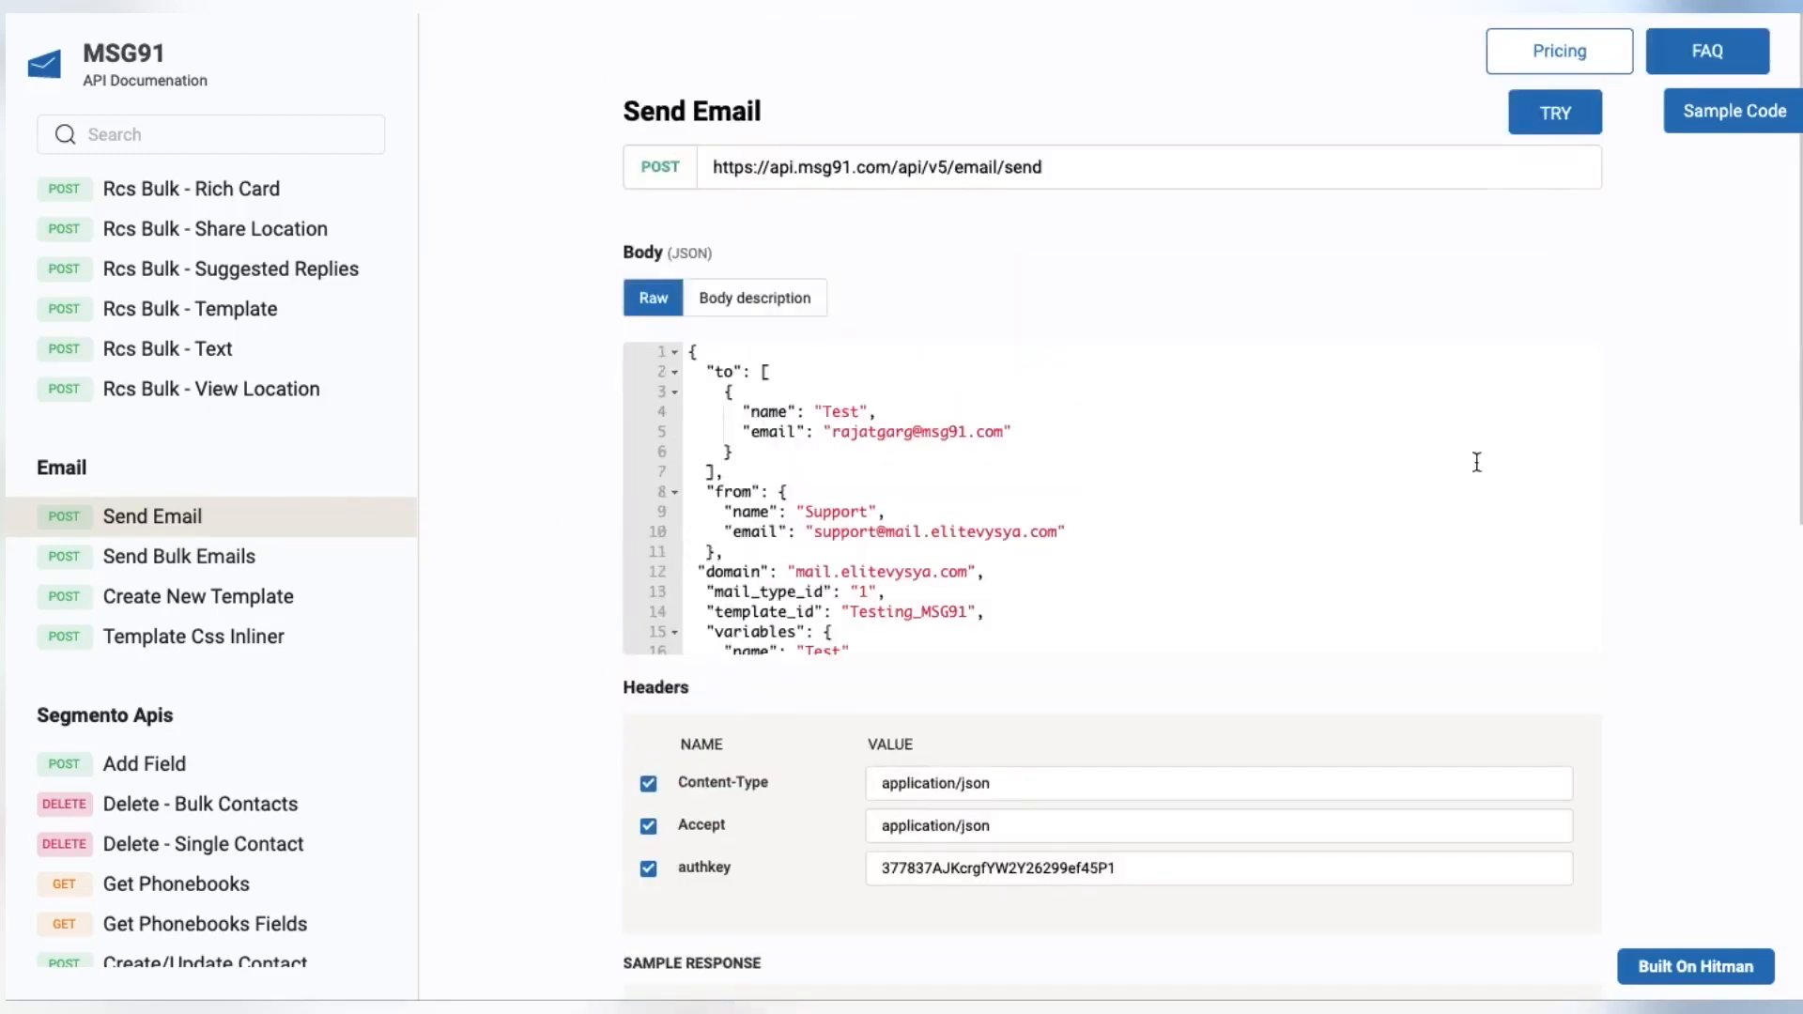
# Step: Show Sample Code, browsing Java, PHP, JavaScript and other languages before settling on Node
pyautogui.click(1735, 115)
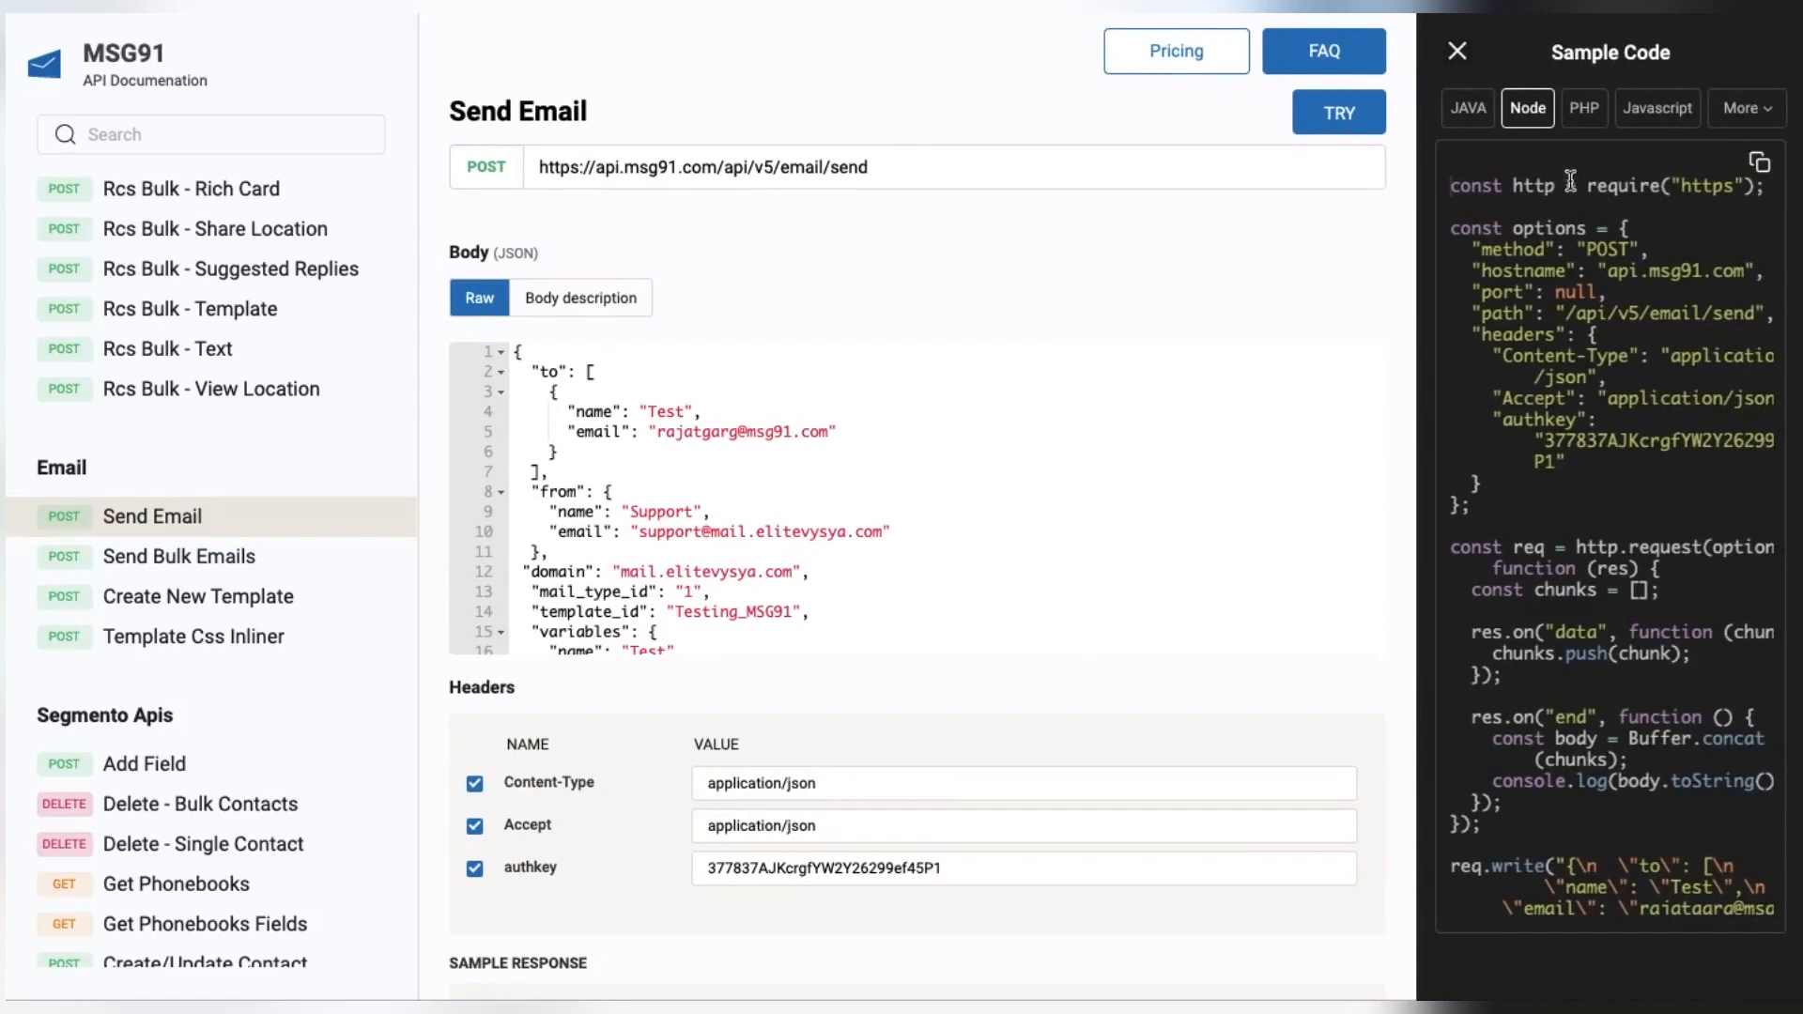
pyautogui.click(1470, 112)
pyautogui.click(1584, 109)
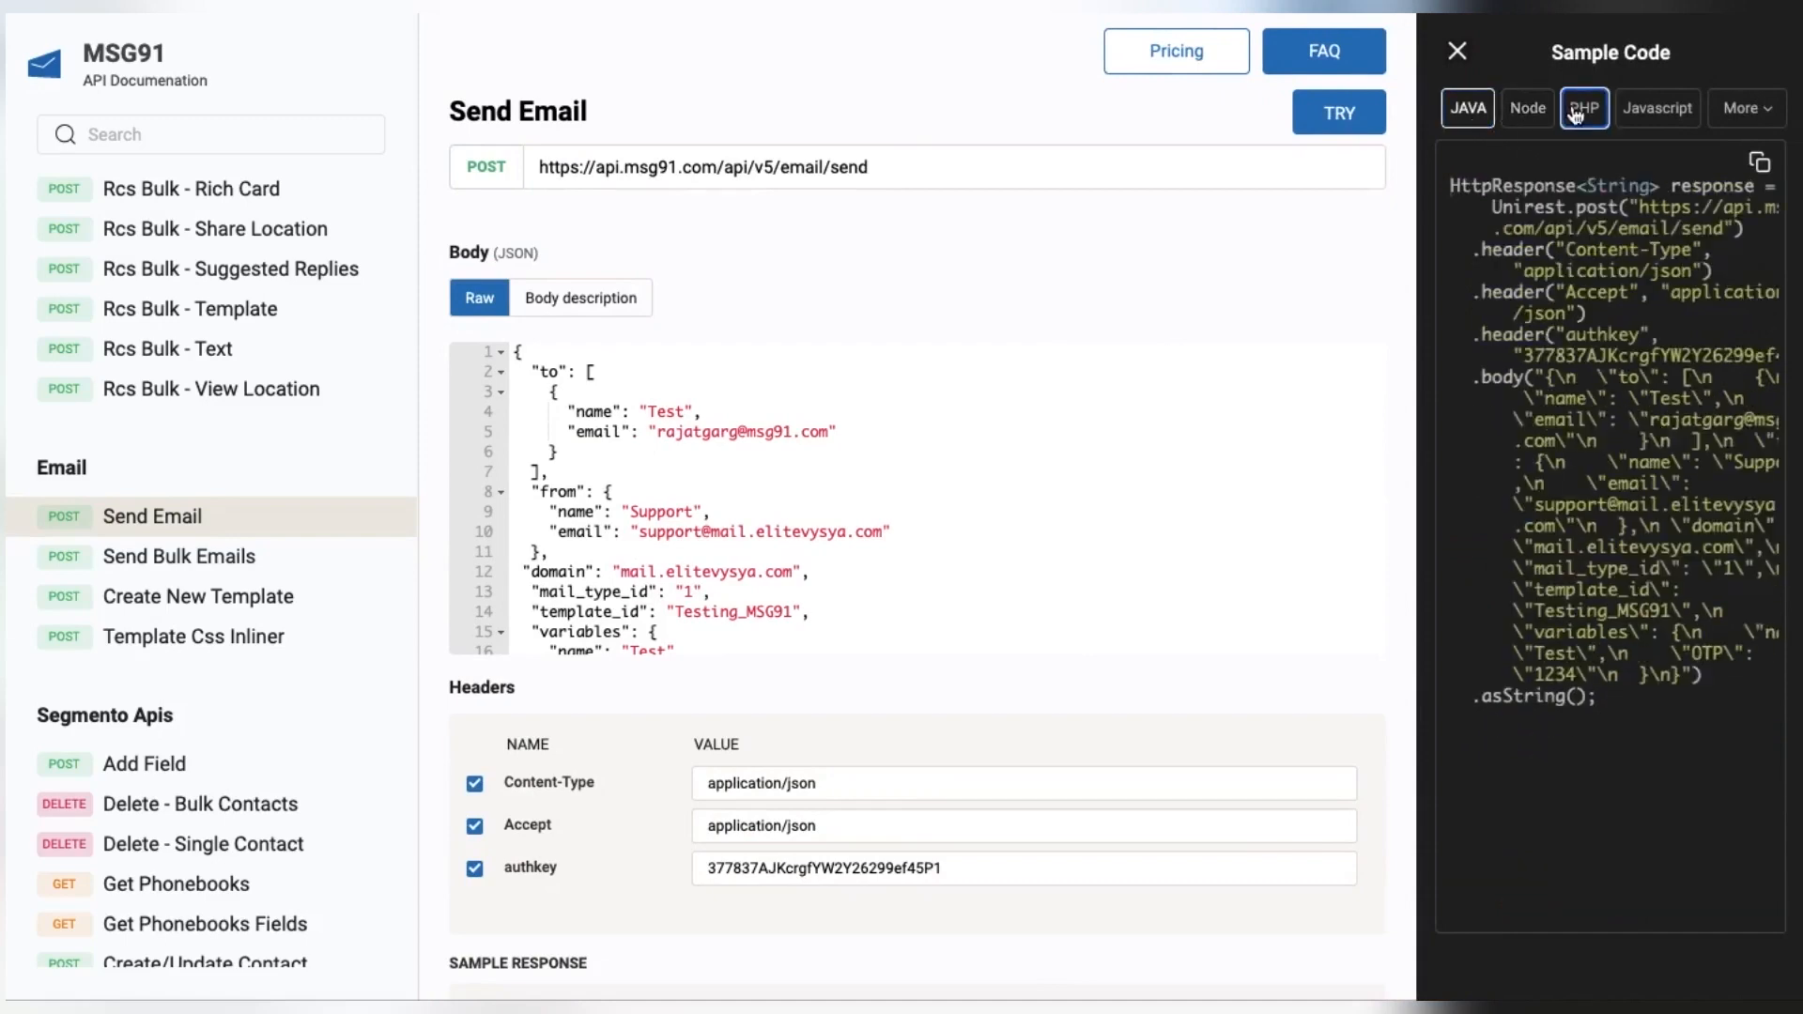
pyautogui.click(1657, 109)
pyautogui.click(1756, 115)
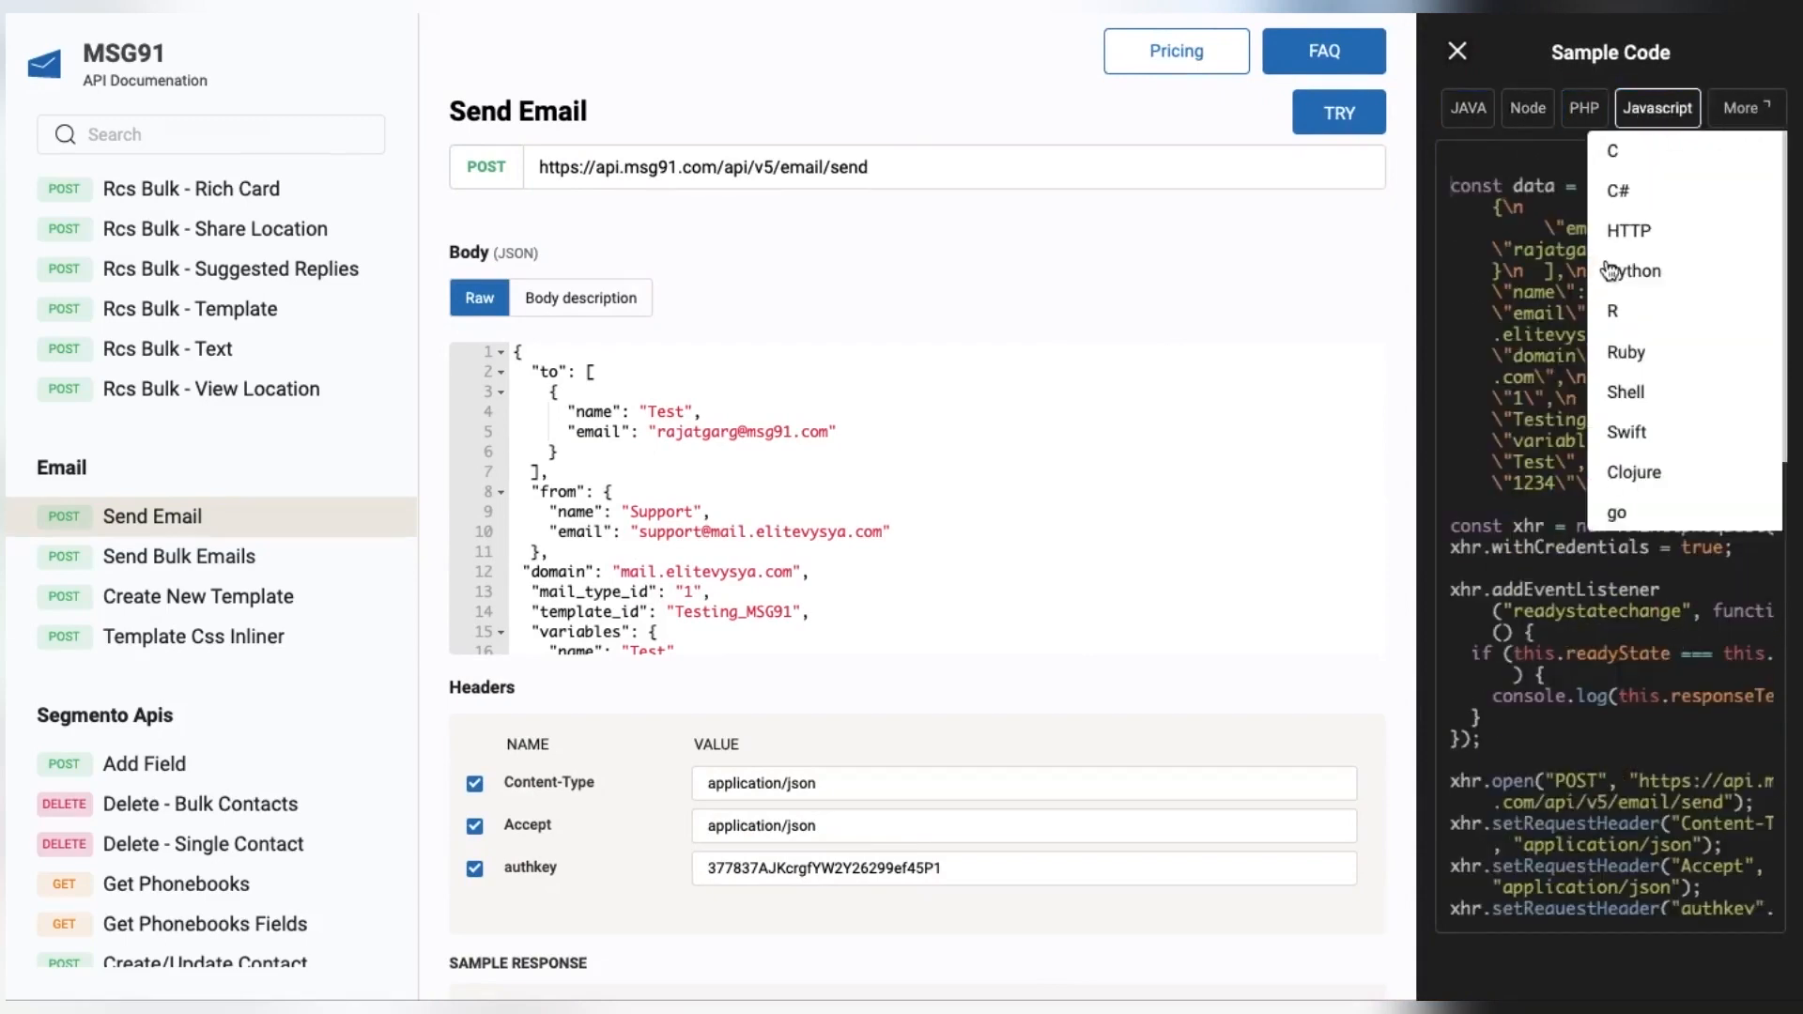
pyautogui.click(1463, 114)
pyautogui.click(1528, 111)
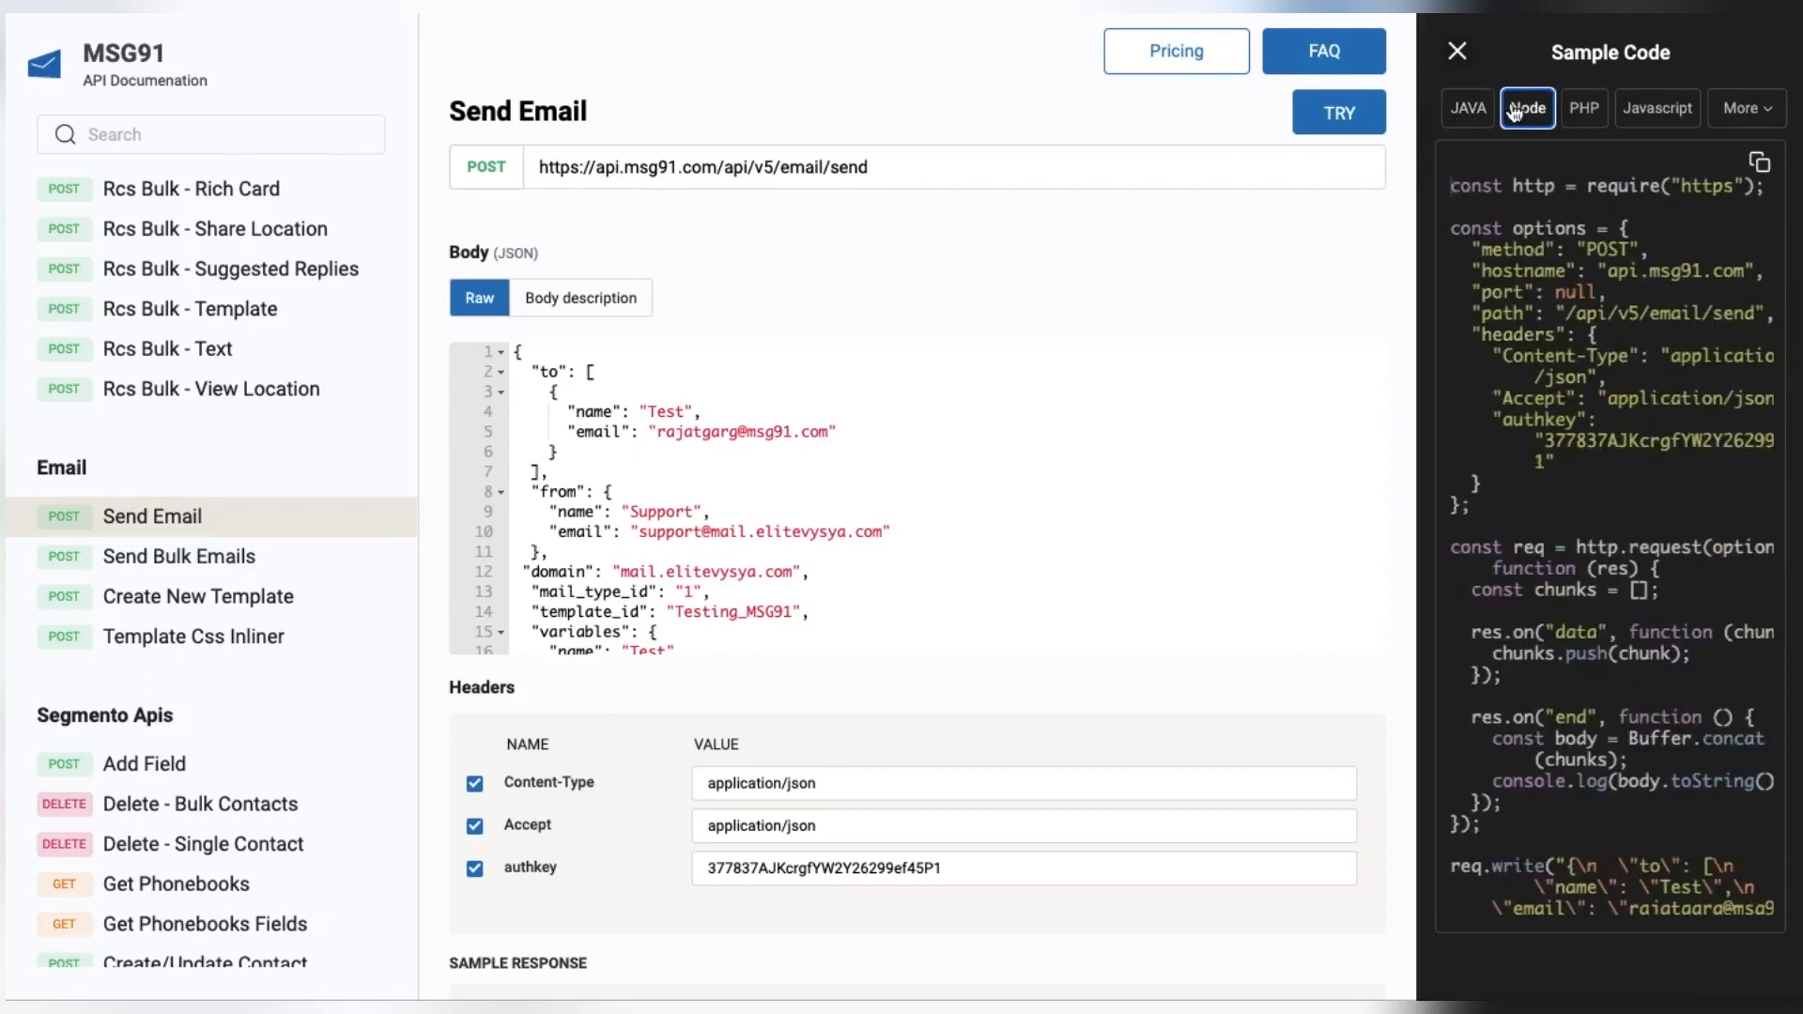